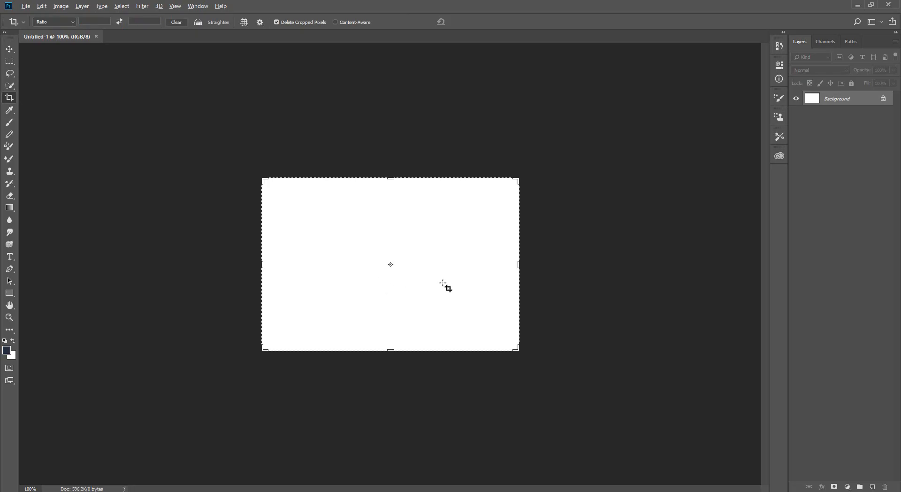
# Step: Enlarge the blank canvas proportionally around its centre with the Crop tool, then activate the Move tool
pyautogui.moveTo(517, 177); pyautogui.dragTo(694, 65)
pyautogui.click(473, 22)
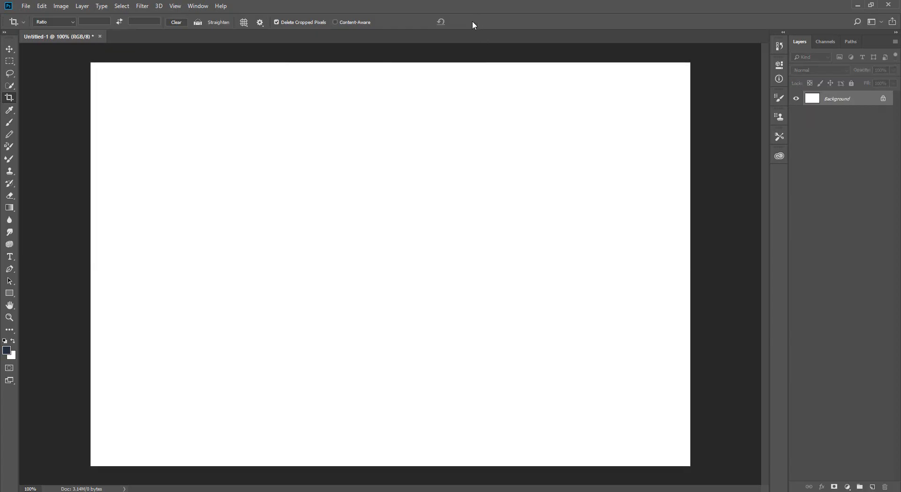
pyautogui.hotkey('ctrl', '0')
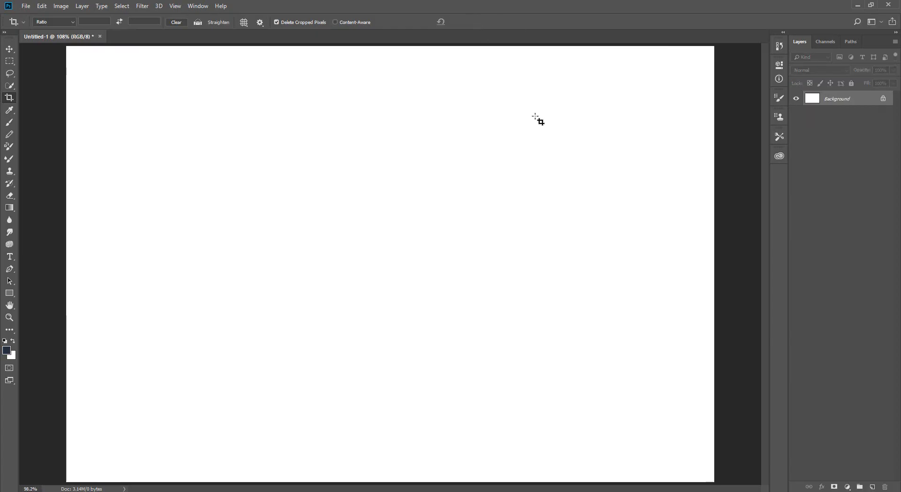
pyautogui.scroll(-3, 535, 118)
pyautogui.scroll(1, 489, 155)
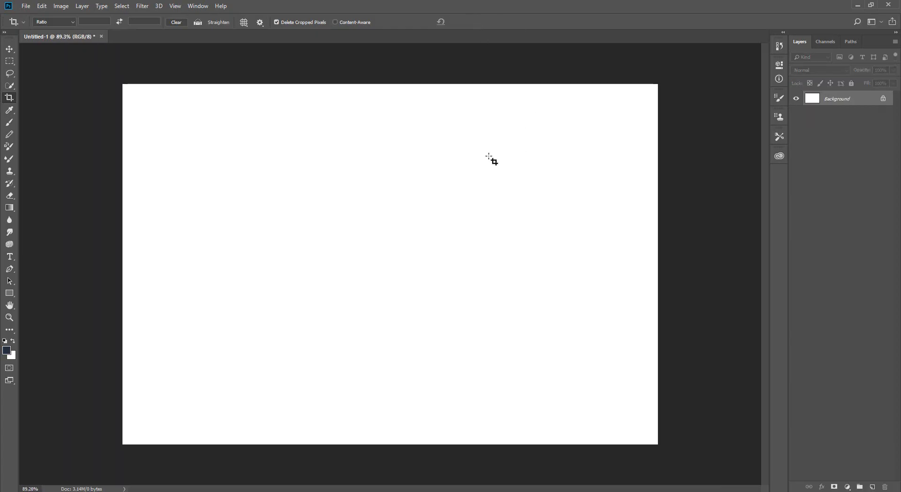
pyautogui.click(10, 49)
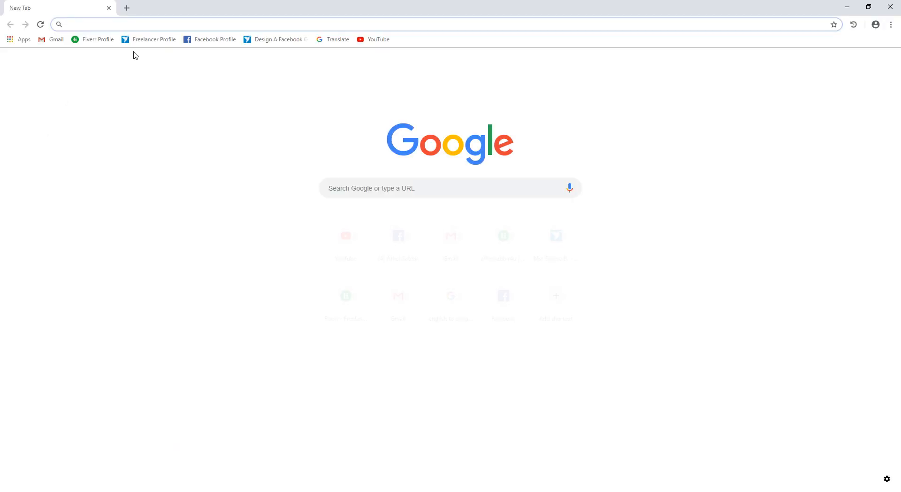
# Step: In Chrome, search Google for "girl png" and filter by usage rights "free to use, share or modify, even commercially"
pyautogui.write('Girl')
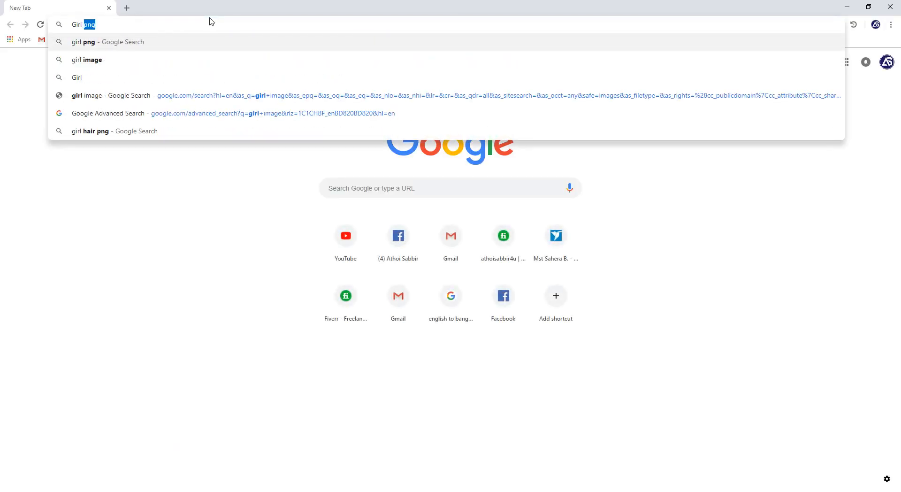
pyautogui.press('Return')
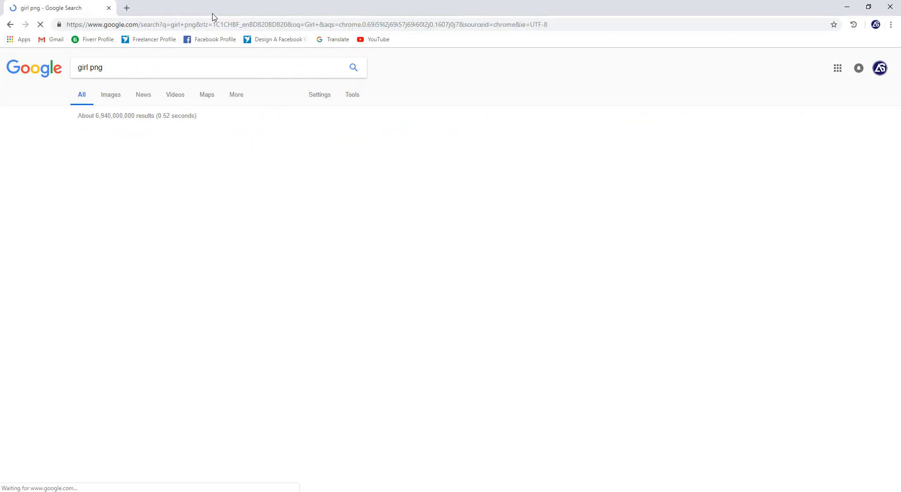
pyautogui.click(319, 97)
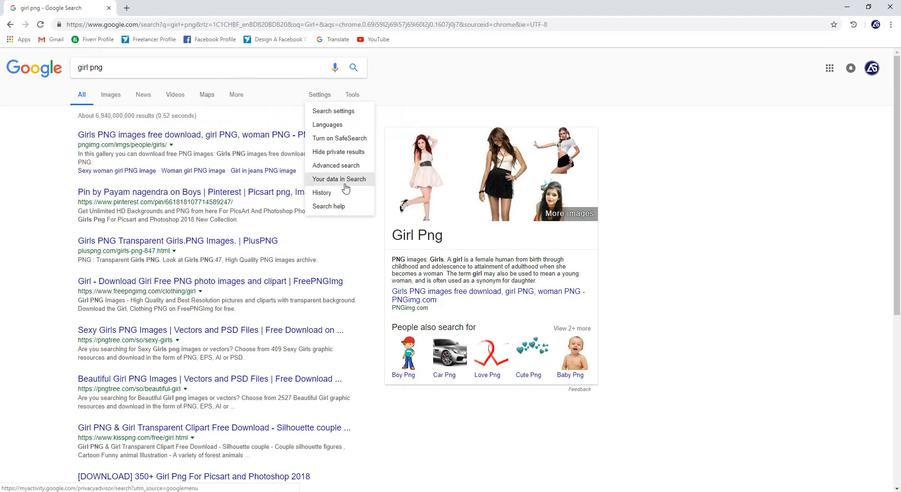
pyautogui.click(346, 166)
pyautogui.scroll(-3, 177, 352)
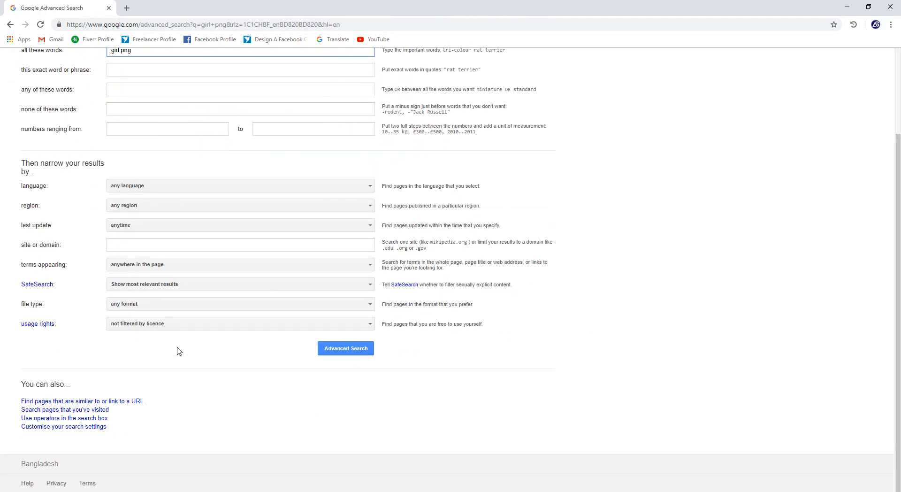
pyautogui.click(138, 329)
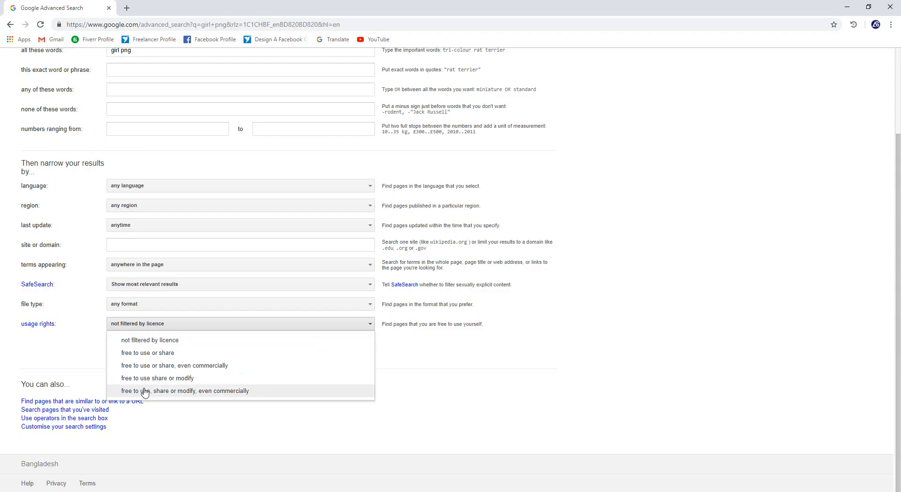
pyautogui.click(143, 393)
pyautogui.click(346, 348)
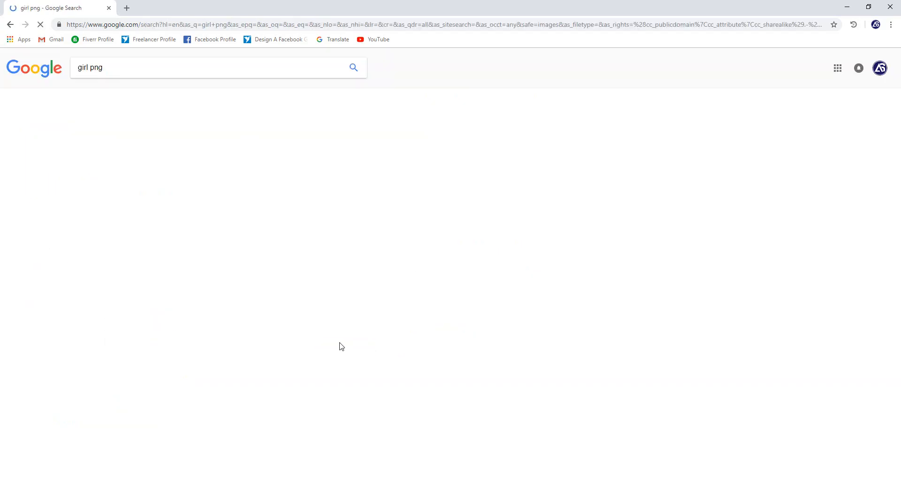
# Step: Look through the image results for a suitable picture of a girl
pyautogui.click(111, 96)
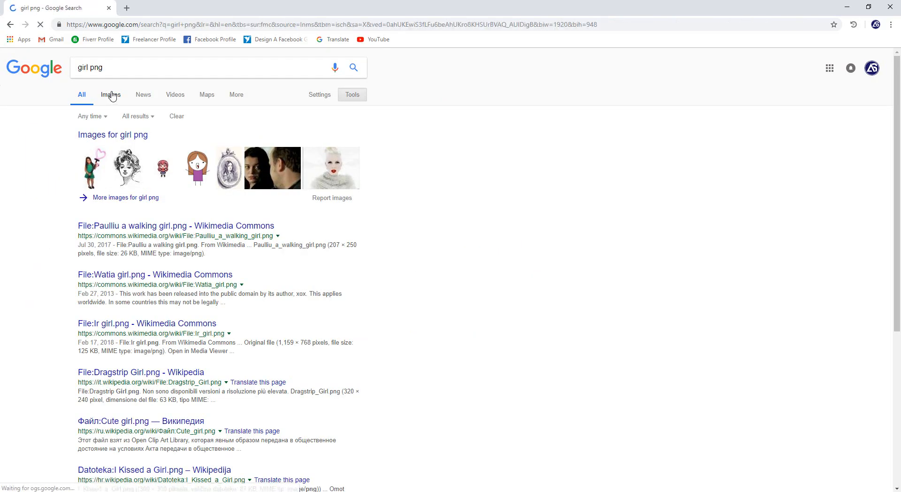
pyautogui.scroll(-2, 588, 266)
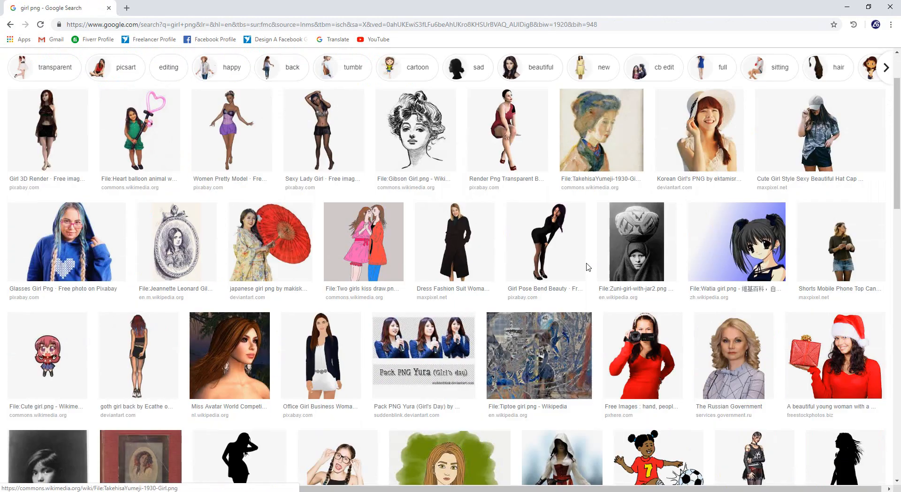
pyautogui.scroll(-2, 588, 267)
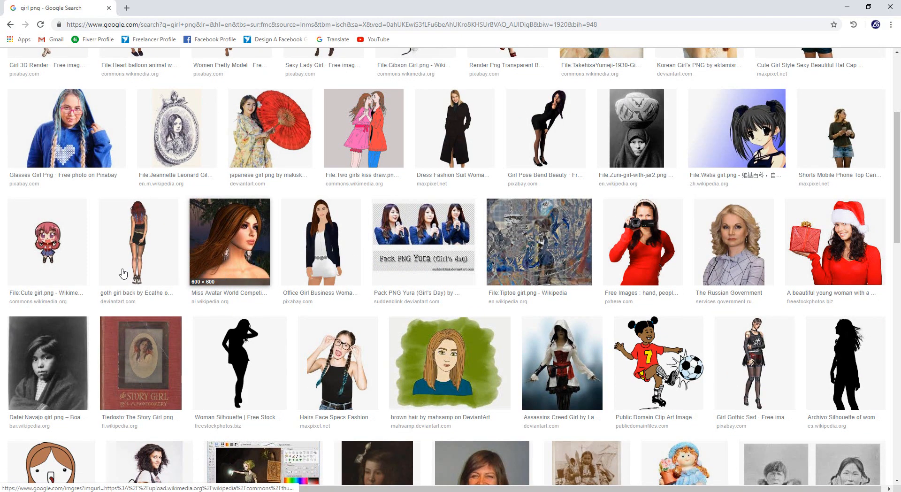
pyautogui.scroll(-4, 124, 273)
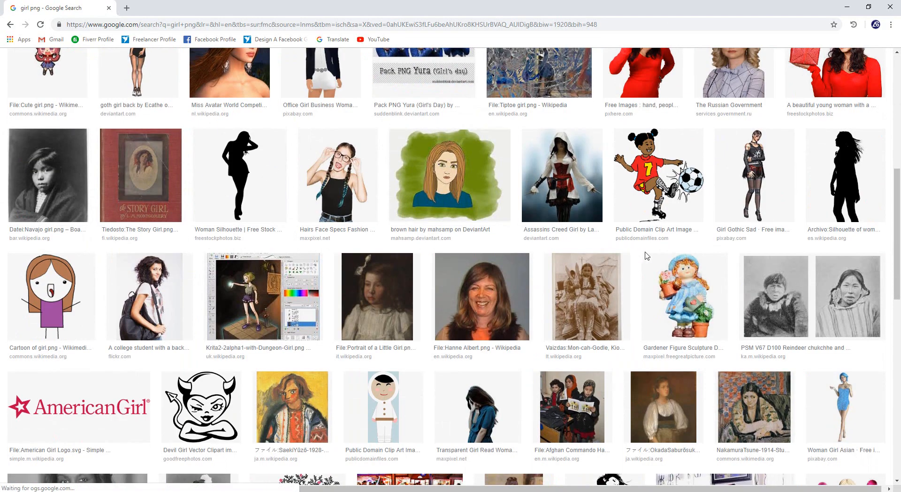
pyautogui.scroll(-10, 646, 255)
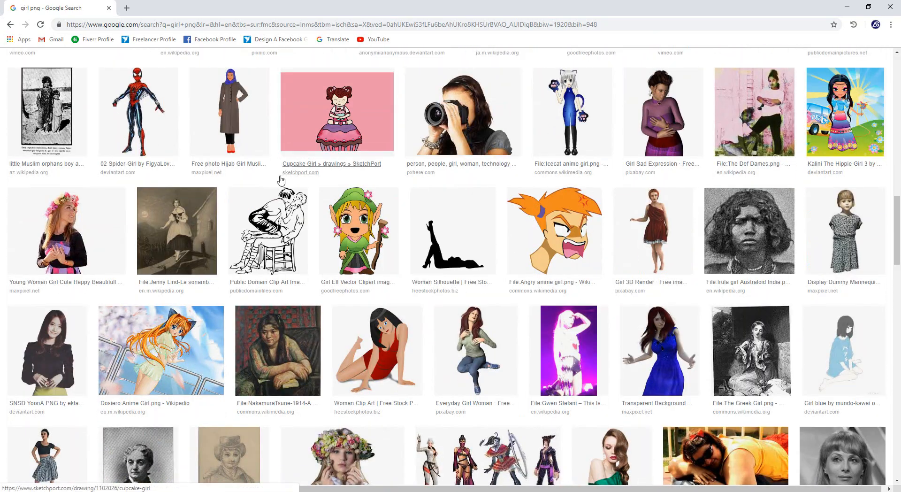
pyautogui.scroll(-6, 674, 297)
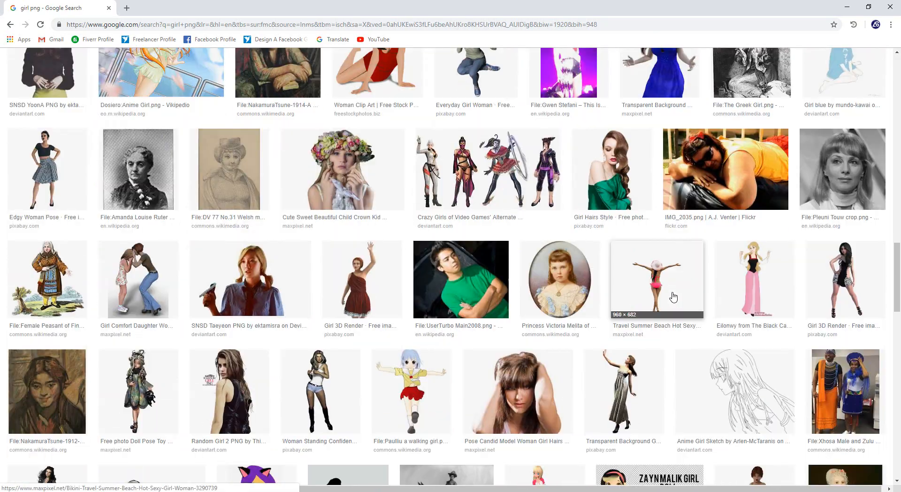
pyautogui.scroll(-5, 673, 296)
pyautogui.scroll(-3, 386, 252)
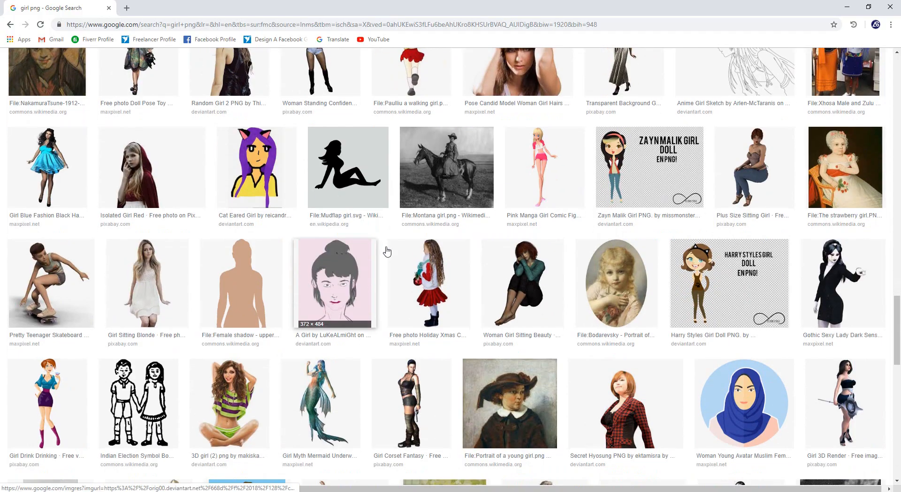
pyautogui.scroll(-7, 387, 252)
pyautogui.scroll(-1, 515, 329)
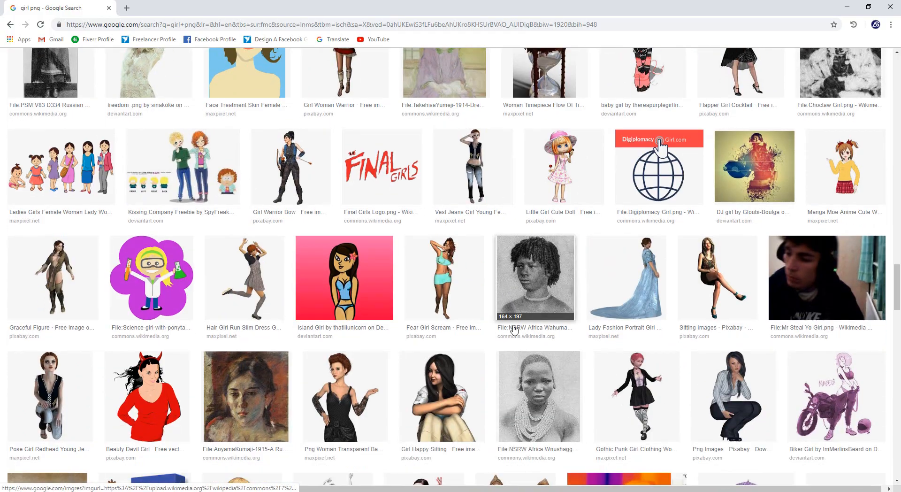
pyautogui.scroll(-8, 515, 330)
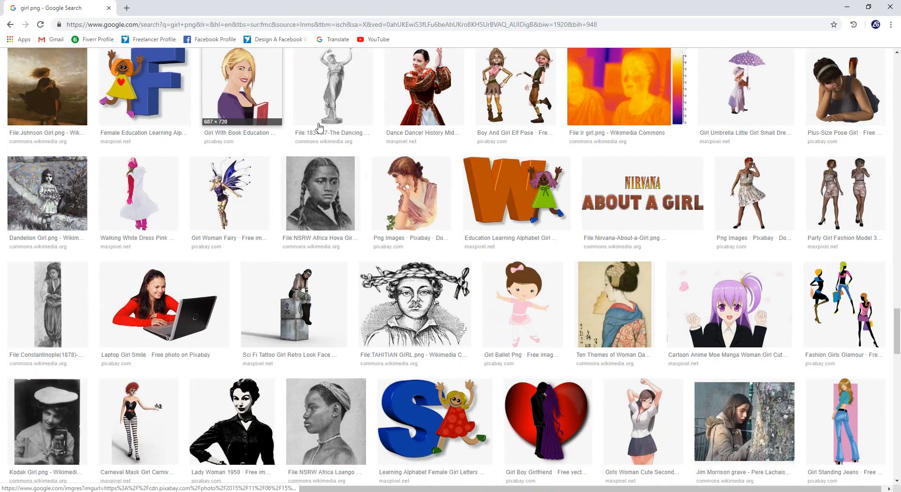
pyautogui.scroll(-9, 103, 261)
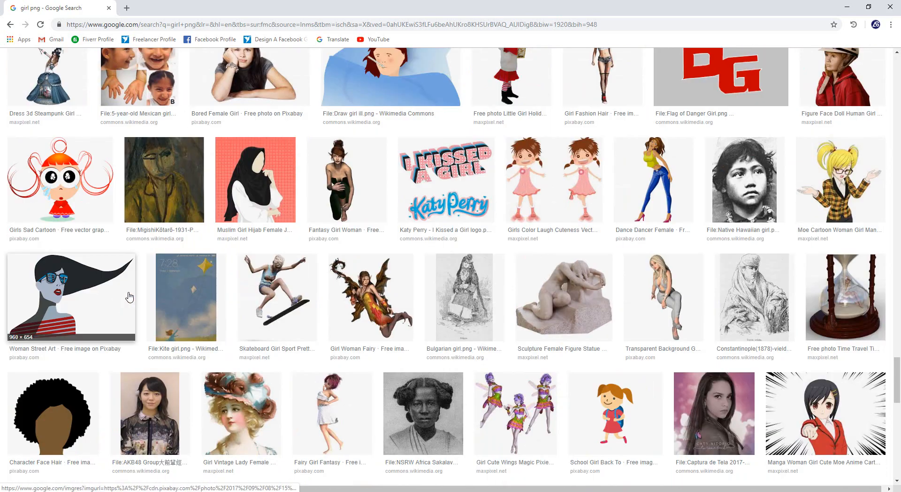
pyautogui.scroll(-5, 132, 298)
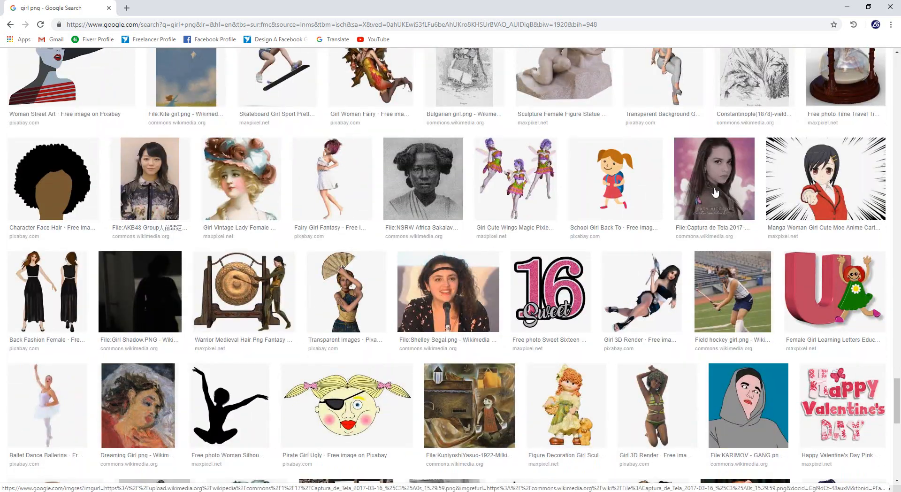
pyautogui.scroll(-3, 402, 232)
pyautogui.scroll(-6, 402, 232)
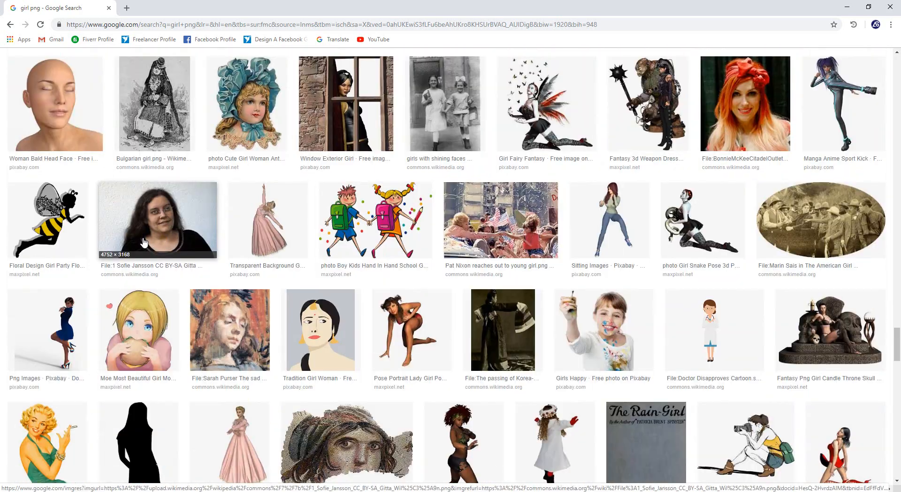
pyautogui.scroll(-7, 402, 232)
pyautogui.scroll(3, 692, 179)
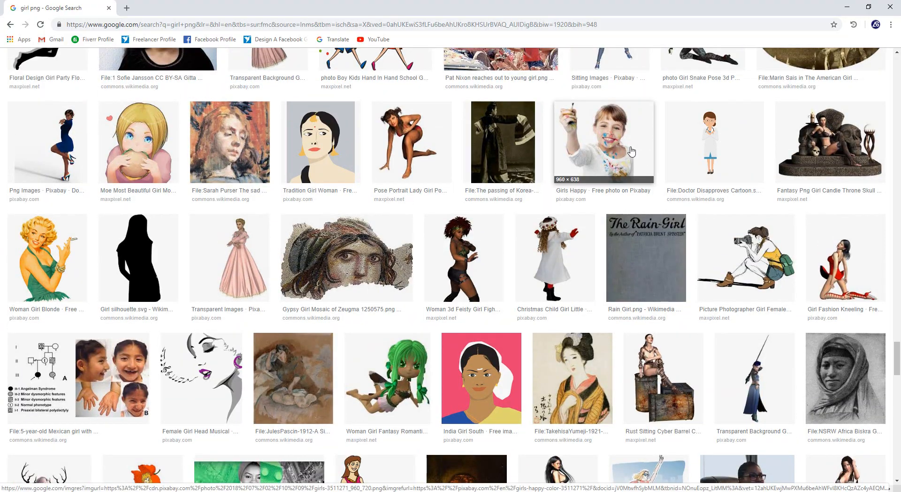
# Step: Open the Pixabay "Girls Happy" photo of the paint-covered girl in a separate tab and view it
pyautogui.middleClick(631, 151)
pyautogui.scroll(1, 605, 186)
pyautogui.scroll(-4, 517, 193)
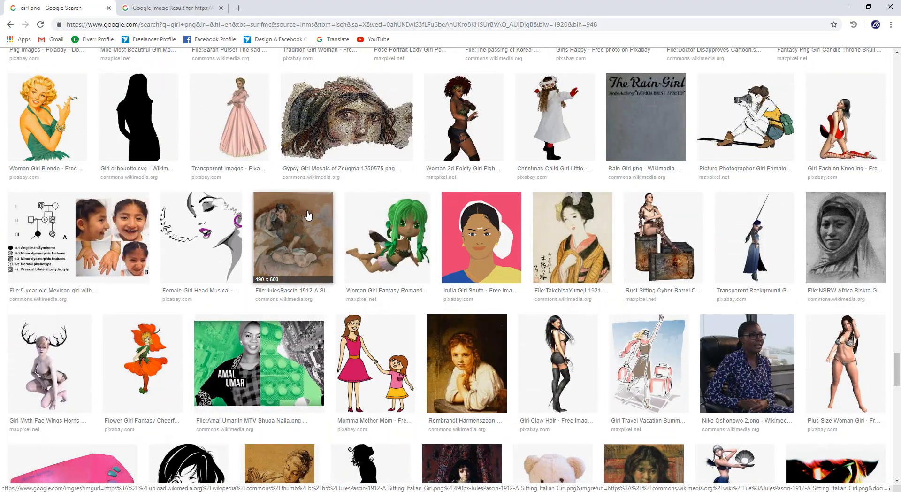
pyautogui.scroll(-3, 413, 187)
pyautogui.click(134, 5)
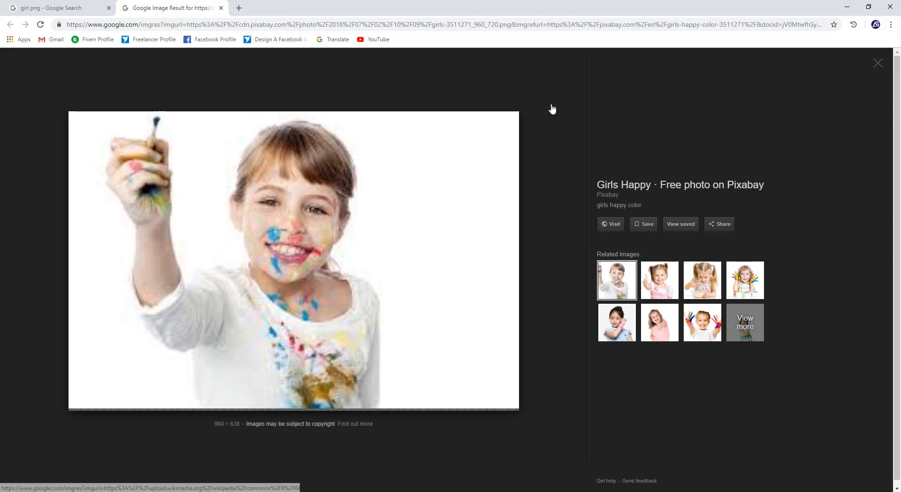
# Step: Look through more image results and compare the preview of the blonde cartoon girl in glasses with the Girls Happy photo
pyautogui.click(61, 7)
pyautogui.scroll(-5, 351, 307)
pyautogui.scroll(10, 350, 307)
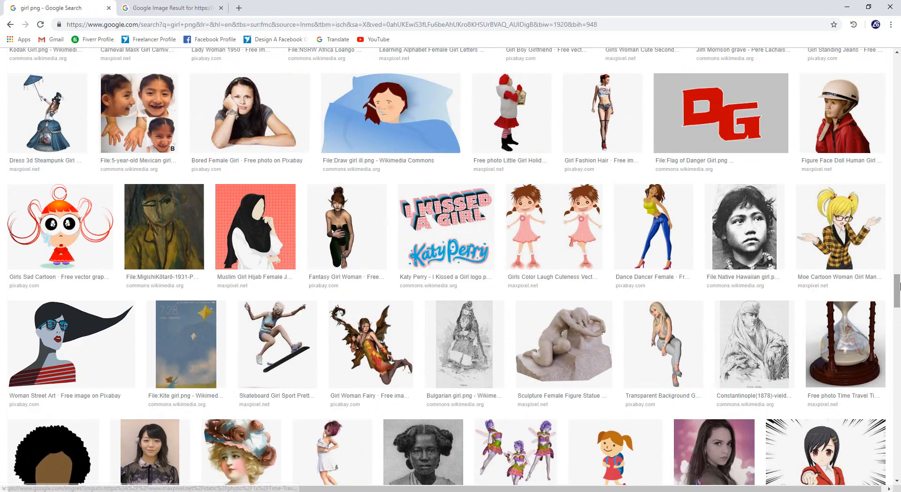
pyautogui.moveTo(897, 291); pyautogui.dragTo(899, 278)
pyautogui.click(900, 280)
pyautogui.click(840, 267)
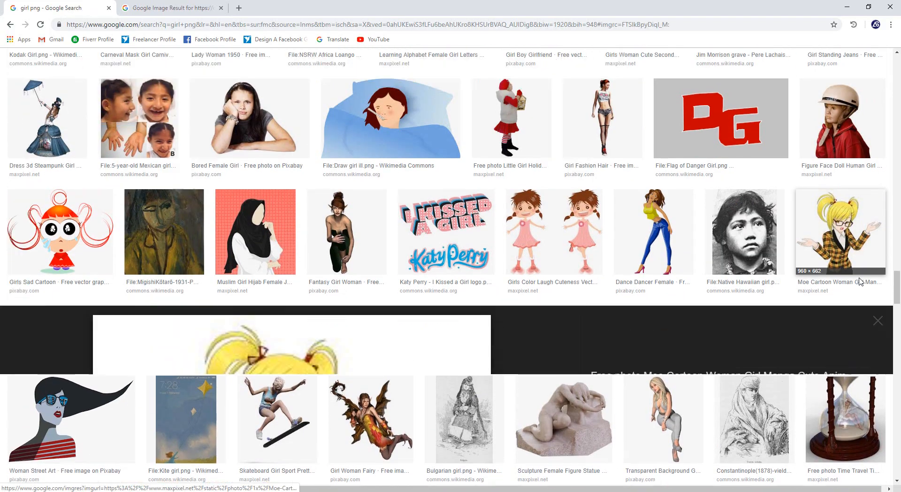
pyautogui.click(169, 6)
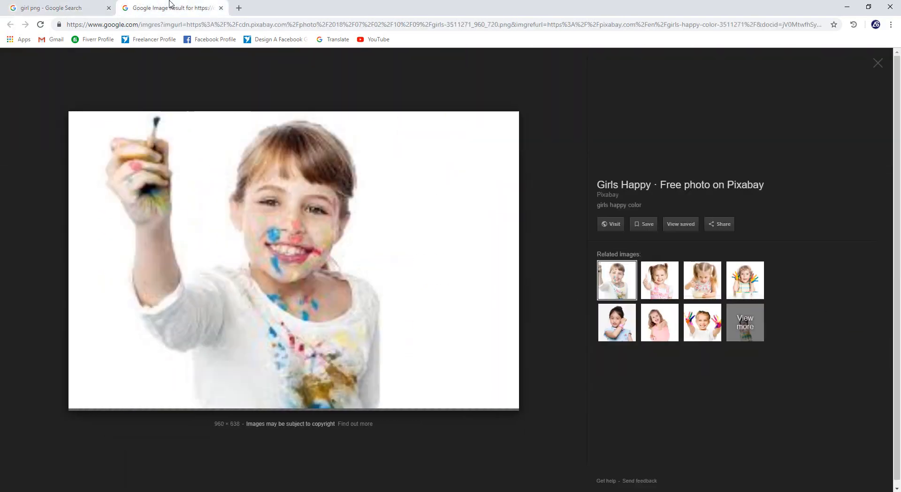
pyautogui.click(59, 5)
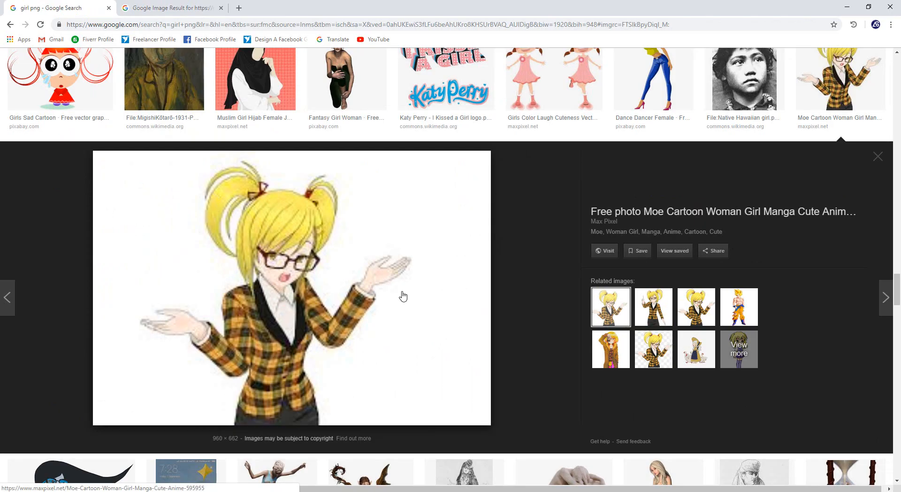
pyautogui.click(171, 8)
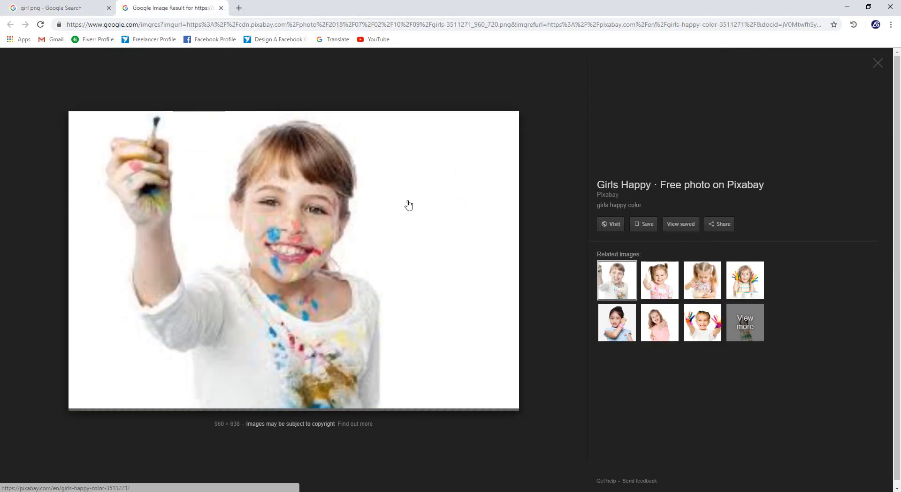
# Step: Save the related photo of the pigtailed girl giving a thumbs-up to the Desktop as wymowa.png and switch back to Photoshop
pyautogui.click(657, 287)
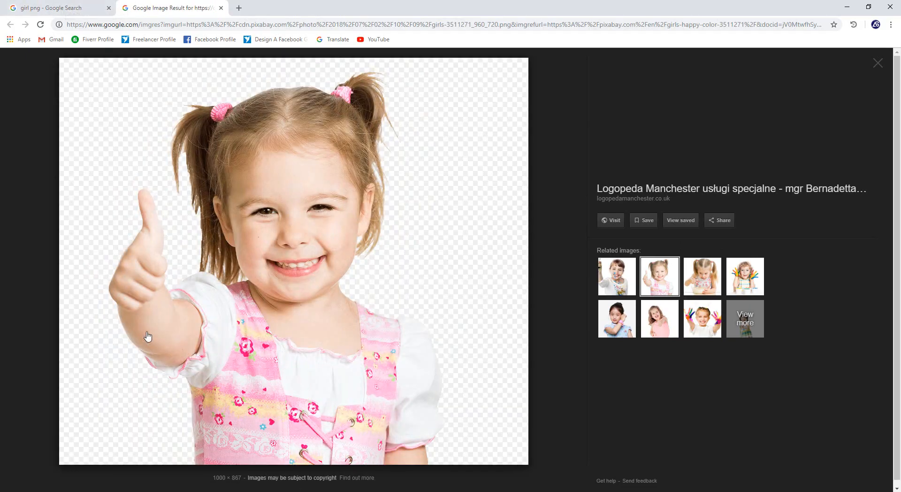
pyautogui.rightClick(259, 161)
pyautogui.click(293, 240)
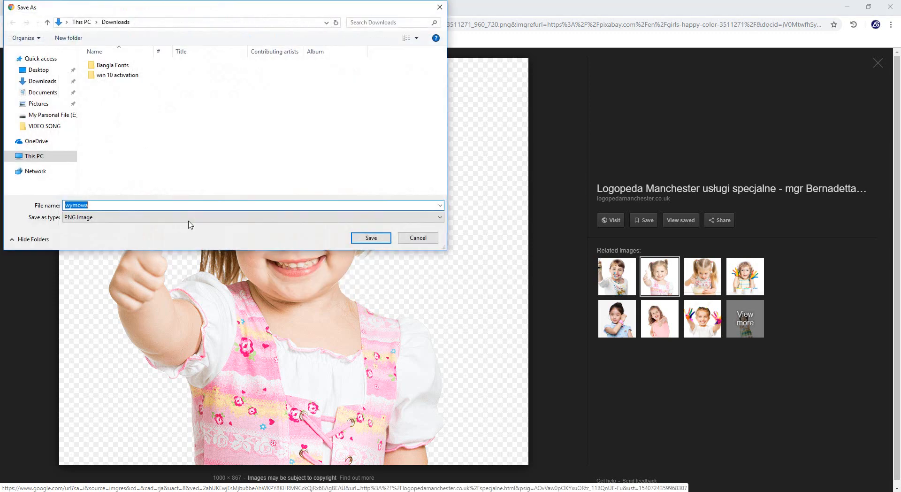
pyautogui.click(38, 70)
pyautogui.click(383, 243)
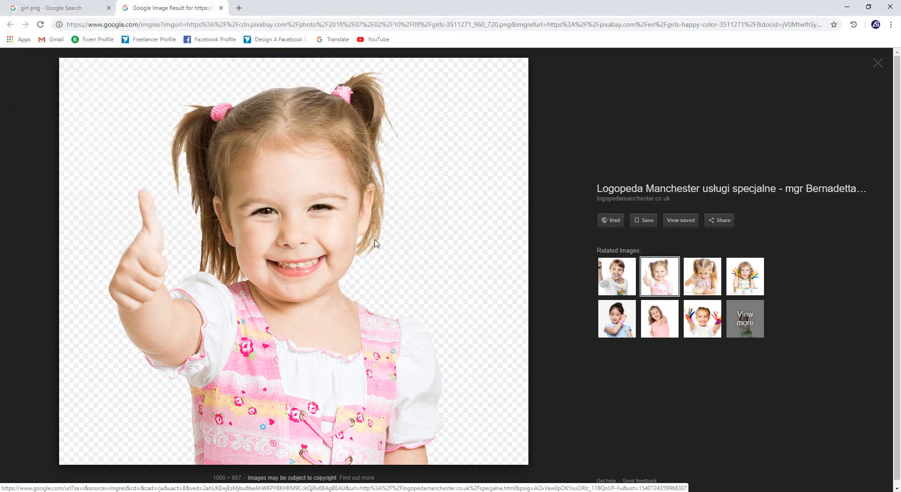
pyautogui.click(707, 274)
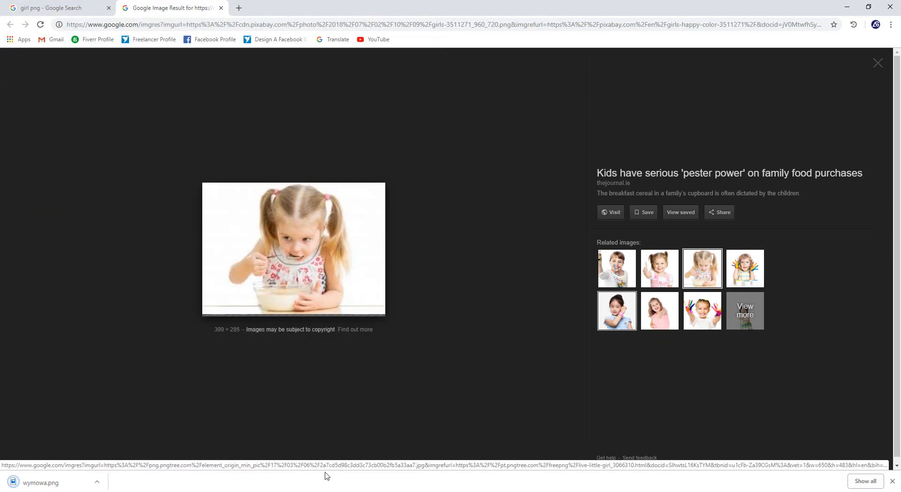
pyautogui.hotkey('alt', 'Tab')
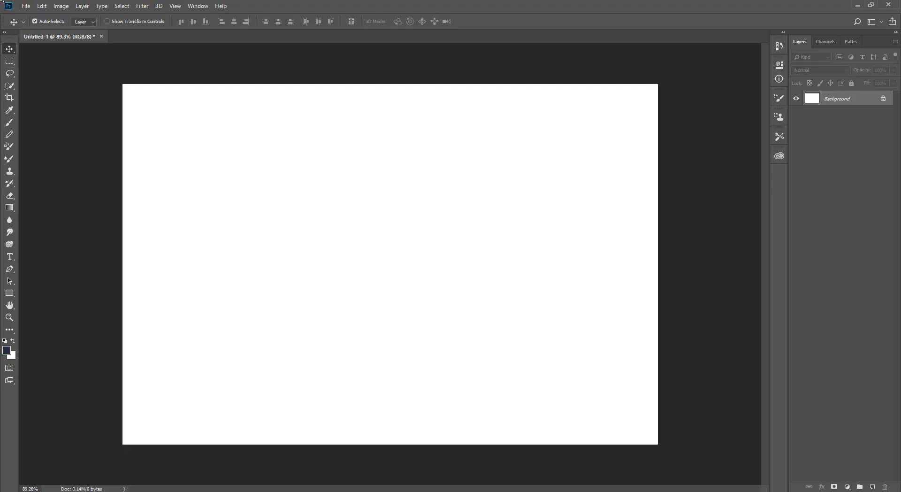
# Step: Open wymowa.png as a Smart Object and place the girl's photo in the left half of the Untitled-1 canvas
pyautogui.click(22, 7)
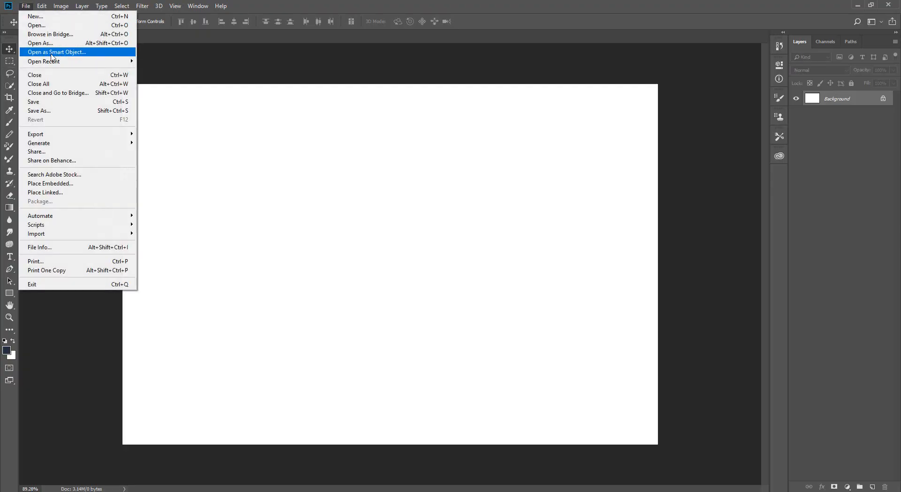
pyautogui.click(52, 55)
pyautogui.click(251, 61)
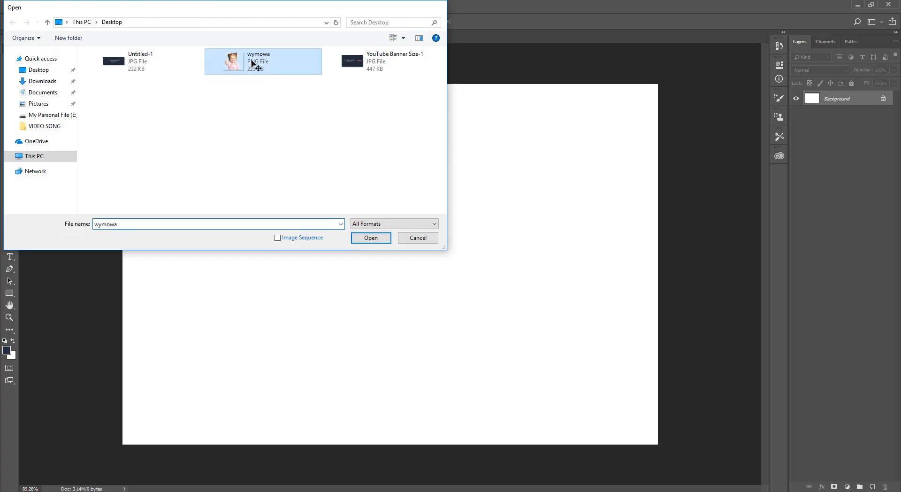
pyautogui.doubleClick(252, 61)
pyautogui.moveTo(411, 256); pyautogui.dragTo(300, 266)
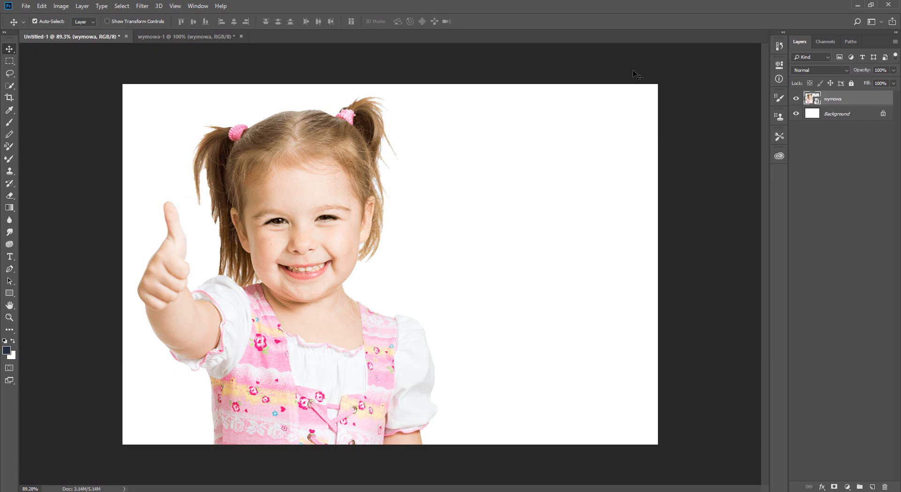
# Step: Hide the wymowa photo layer in Untitled-1 and delete it
pyautogui.click(796, 99)
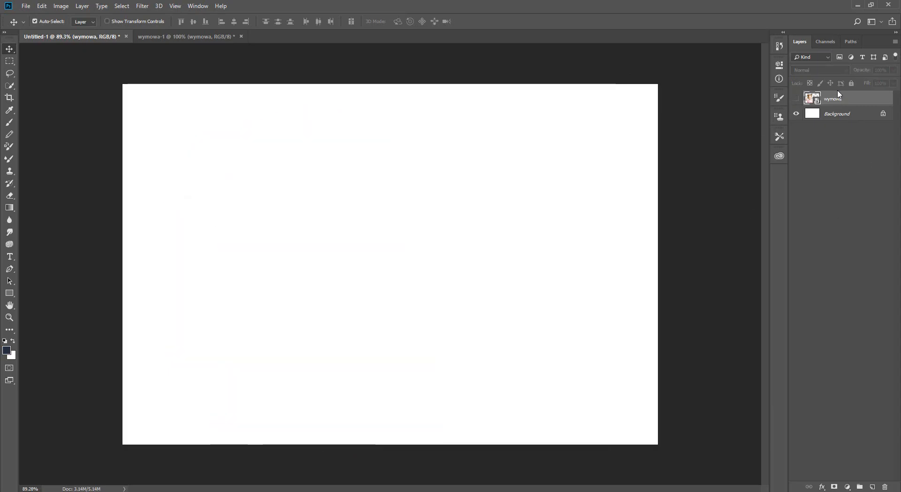
pyautogui.press('Delete')
# Step: Set the foreground color to green 00ad4d and fill the Background layer with it
pyautogui.click(6, 350)
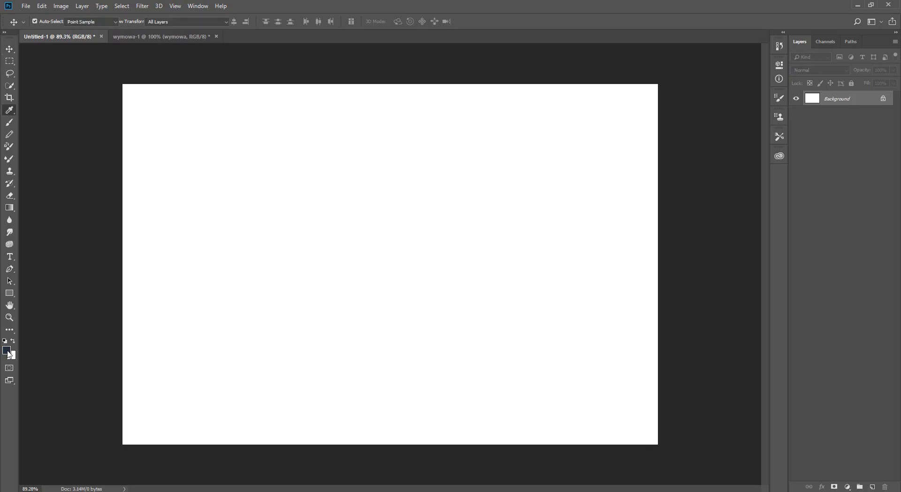
pyautogui.click(302, 199)
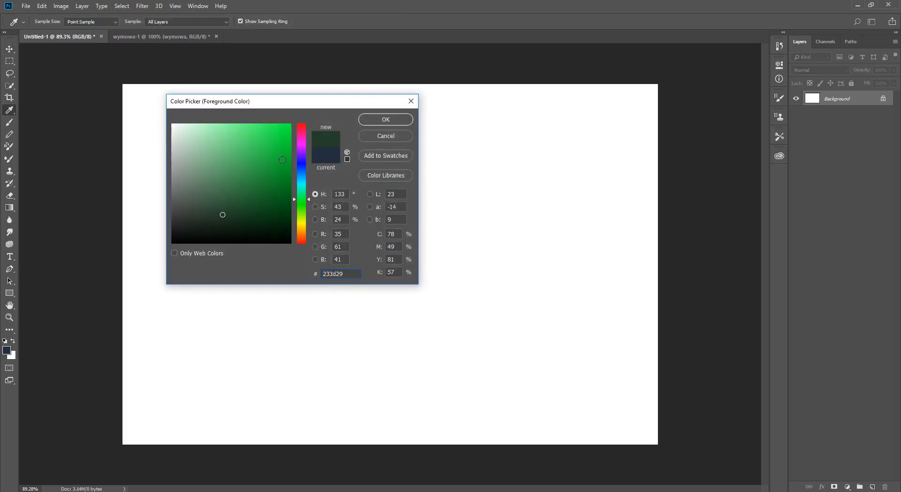
pyautogui.moveTo(282, 160); pyautogui.dragTo(278, 147)
pyautogui.click(301, 187)
pyautogui.moveTo(302, 197)
pyautogui.mouseDown()
pyautogui.moveTo(302, 212)
pyautogui.moveTo(295, 194)
pyautogui.mouseUp()
pyautogui.click(291, 149)
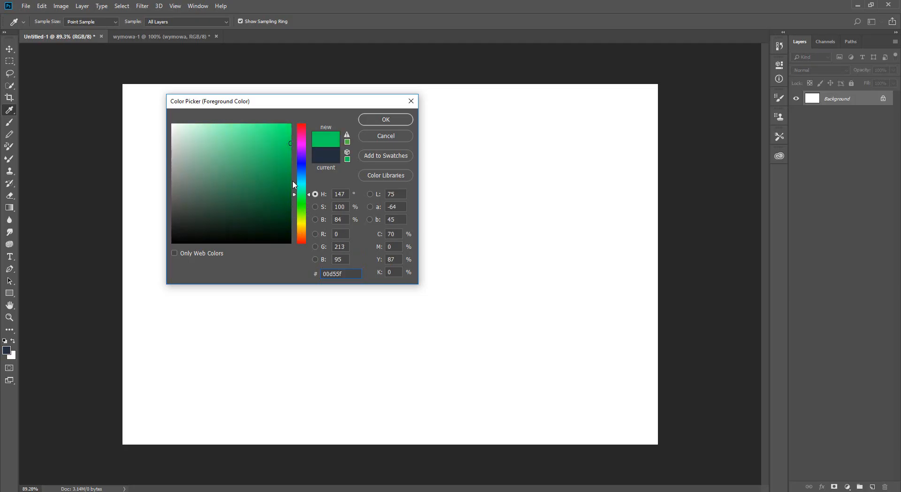
pyautogui.click(291, 163)
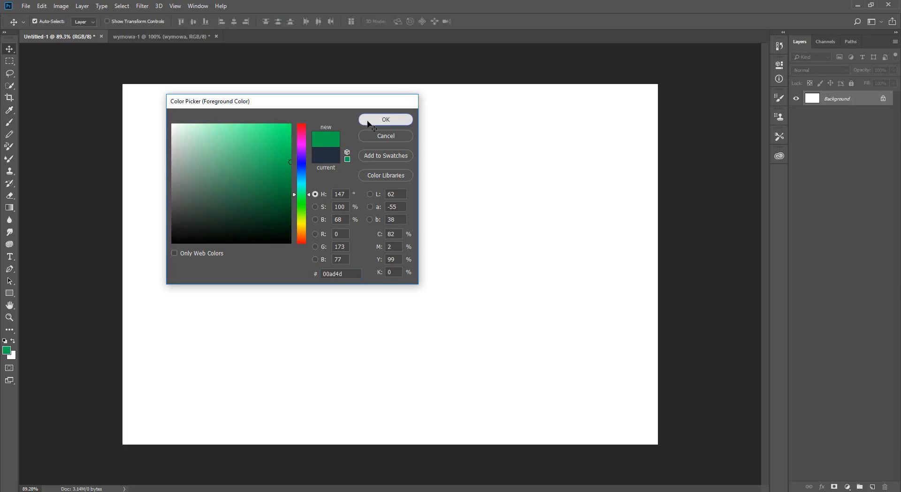
pyautogui.click(381, 119)
pyautogui.hotkey('alt', 'BackSpace')
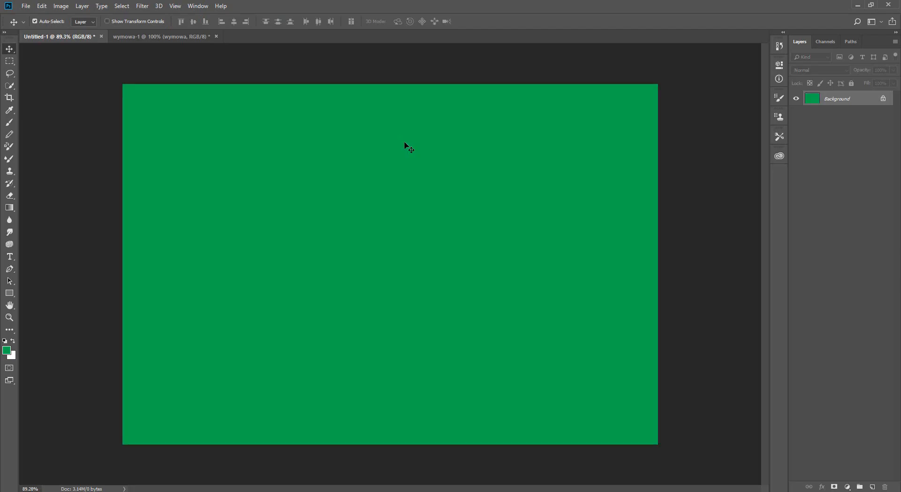
# Step: Draw a rectangle shape of about 1472 x 496 px across the lower half of the canvas and fill it with black
pyautogui.click(9, 292)
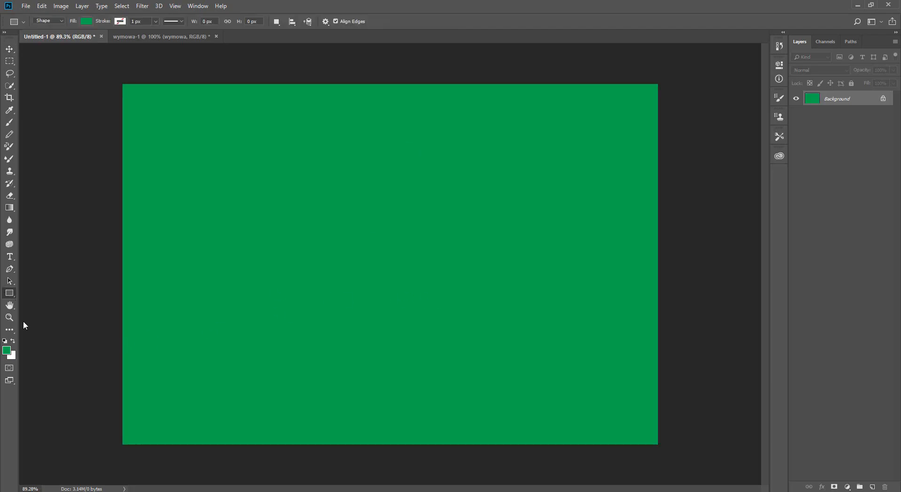
pyautogui.moveTo(85, 478); pyautogui.dragTo(702, 270)
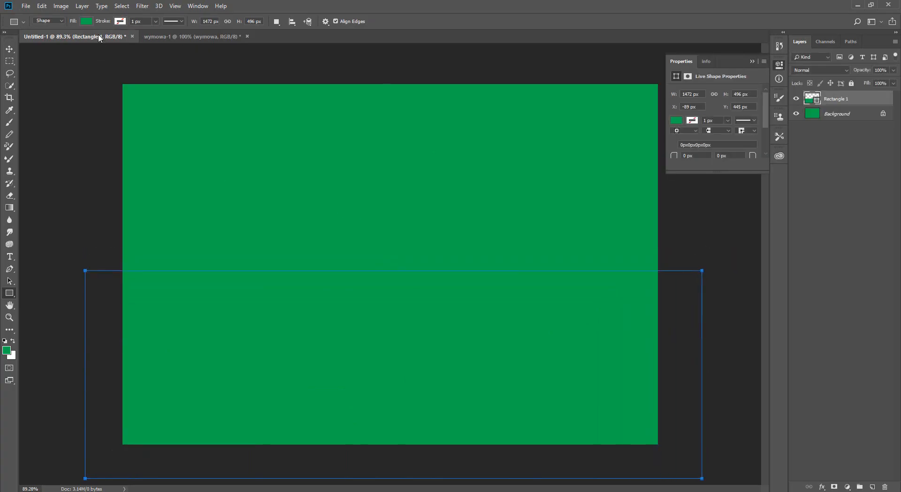
pyautogui.click(87, 21)
pyautogui.click(40, 70)
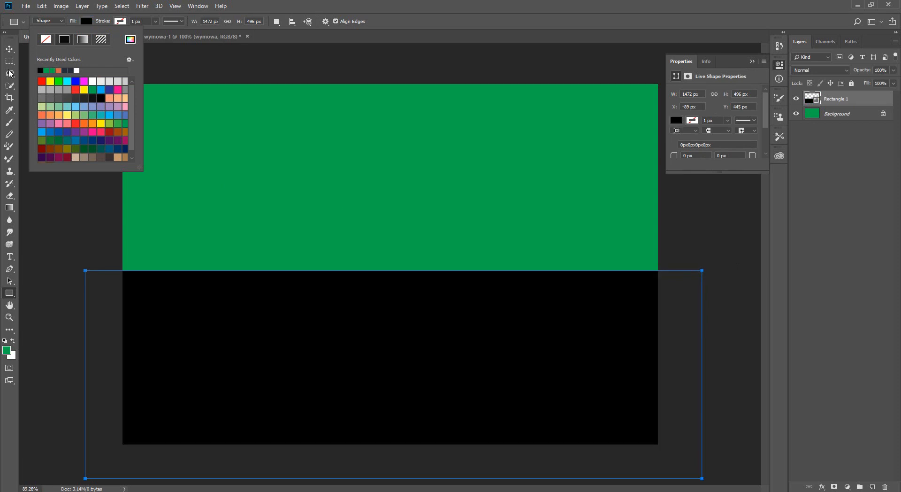
pyautogui.click(9, 49)
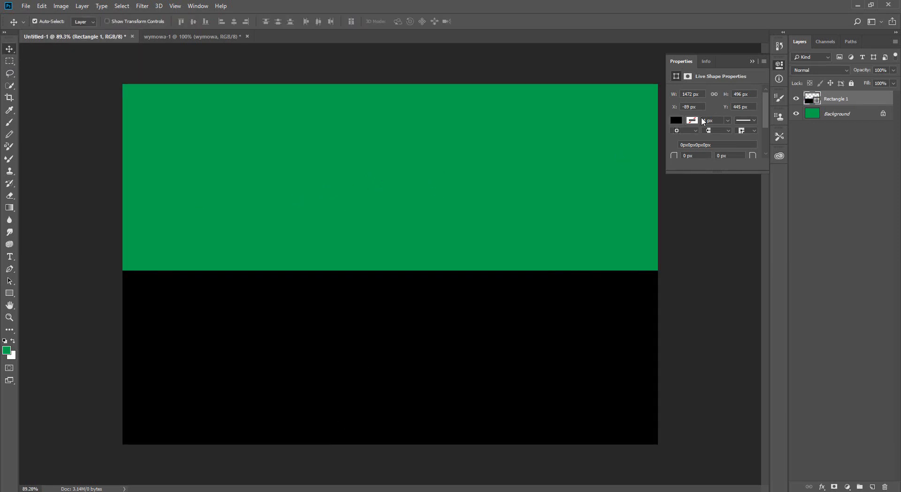
pyautogui.click(752, 62)
# Step: Switch to Chrome and search Google Images for "Logo Png" in a new tab
pyautogui.hotkey('alt', 'Tab')
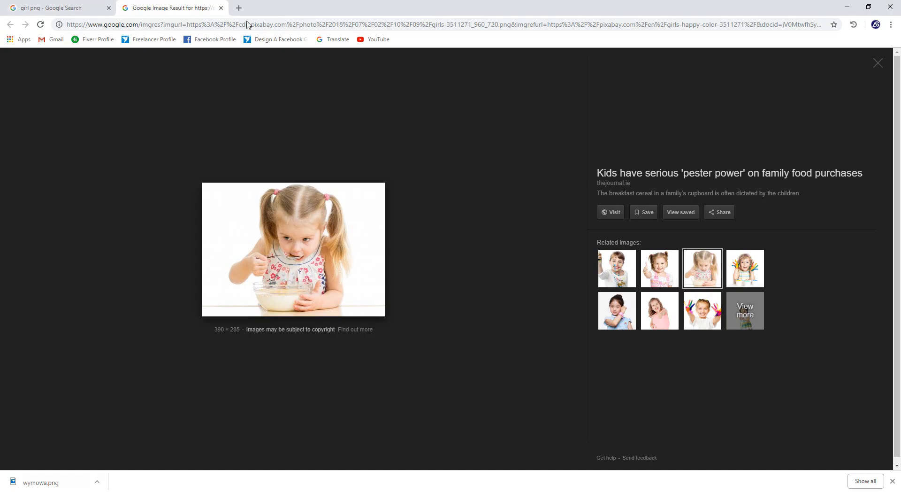
pyautogui.click(240, 9)
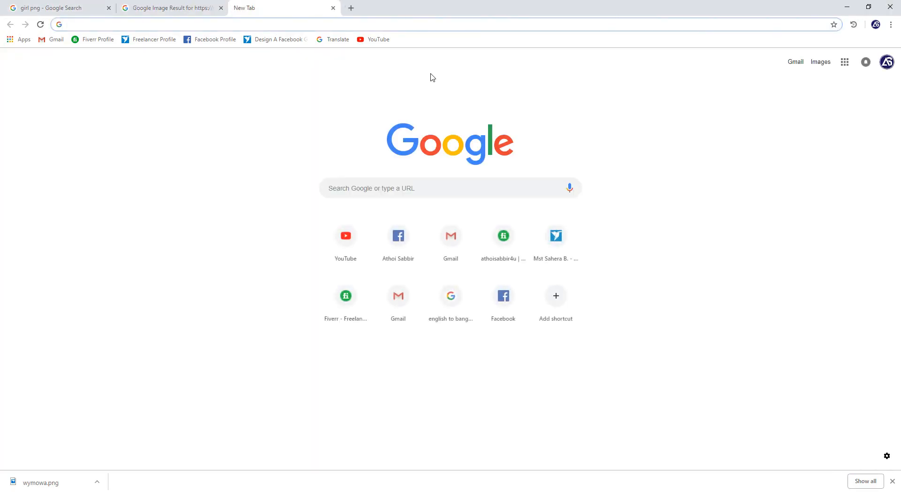
pyautogui.write('Logo ')
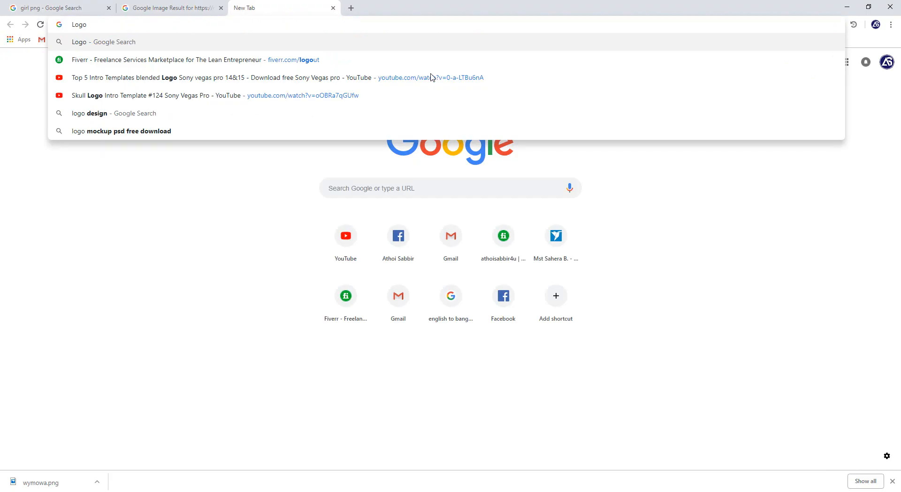
pyautogui.write('Png')
pyautogui.press('Return')
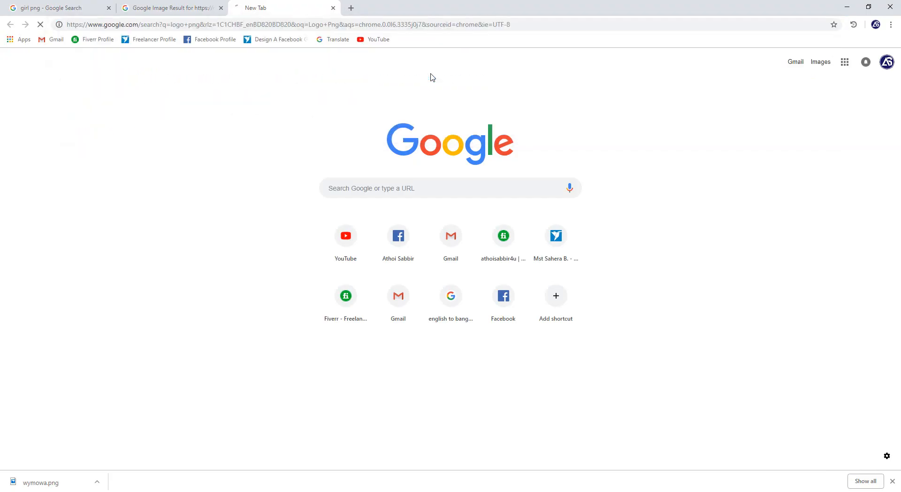
pyautogui.click(111, 95)
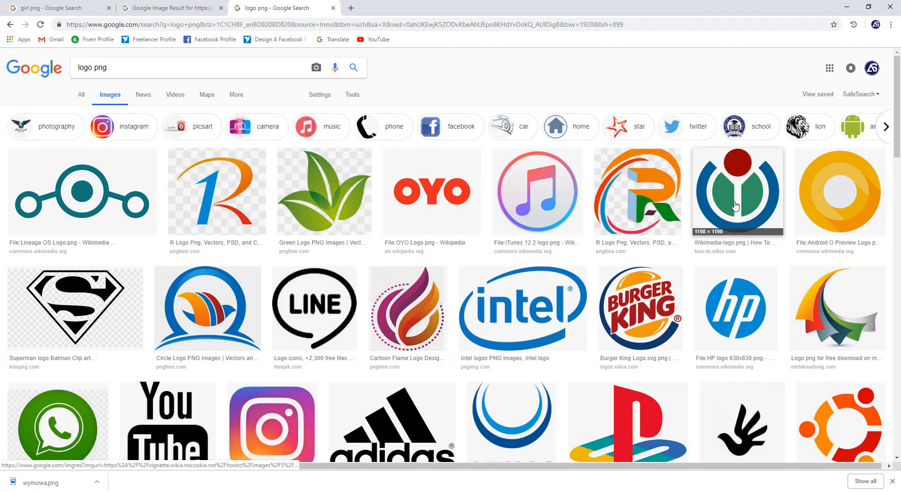
# Step: Browse the logo results and view the Arch Linux logo in a separate tab
pyautogui.scroll(-6, 735, 205)
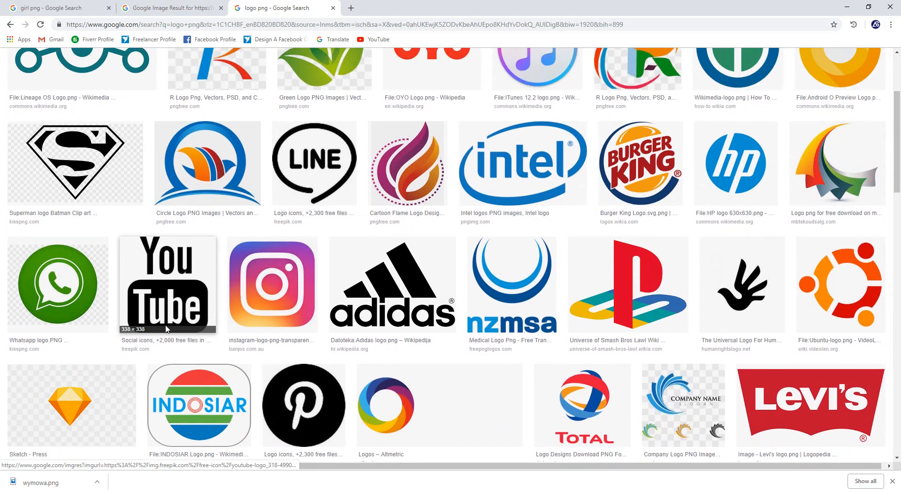
pyautogui.scroll(-6, 479, 219)
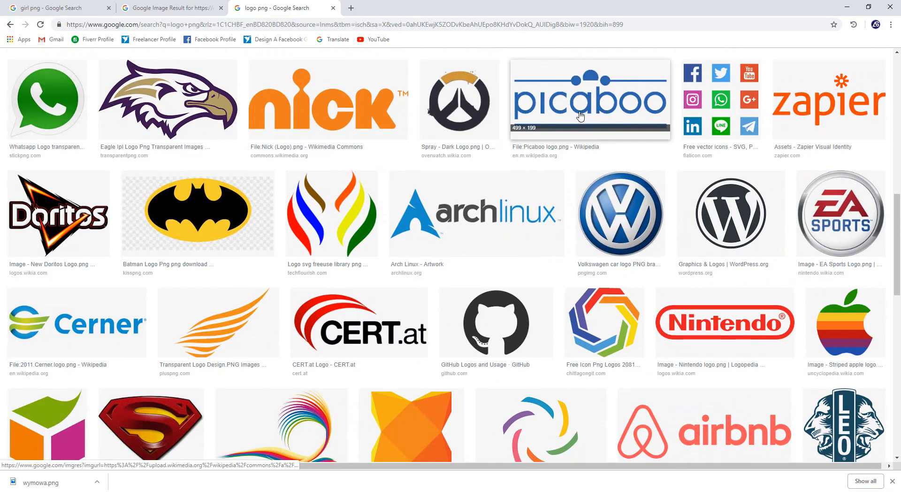
pyautogui.middleClick(467, 221)
pyautogui.scroll(-5, 467, 220)
pyautogui.click(389, 3)
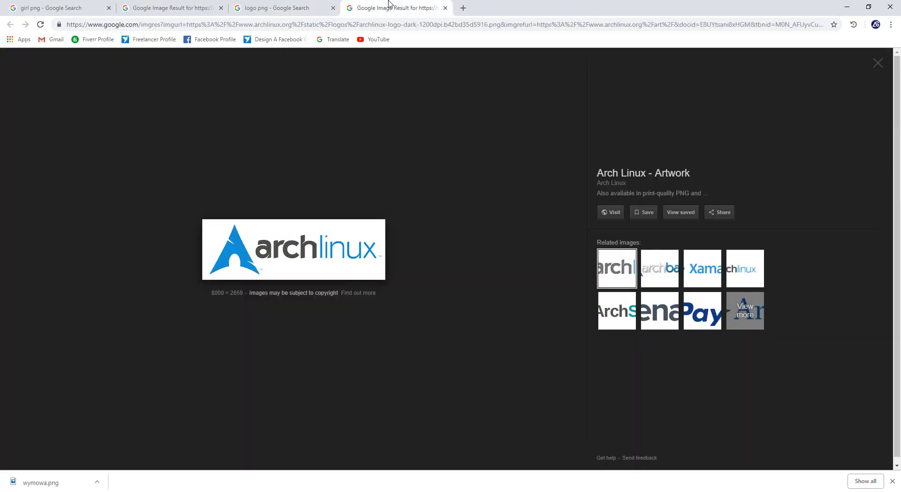
# Step: Look through more logo results and open the NBC logo in a separate tab
pyautogui.click(300, 8)
pyautogui.scroll(-1, 296, 262)
pyautogui.scroll(10, 295, 262)
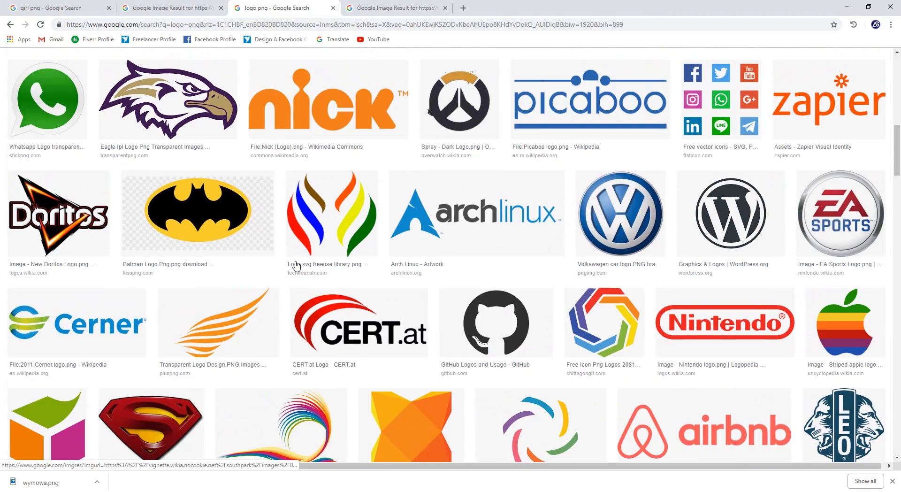
pyautogui.scroll(5, 295, 262)
pyautogui.scroll(-20, 219, 240)
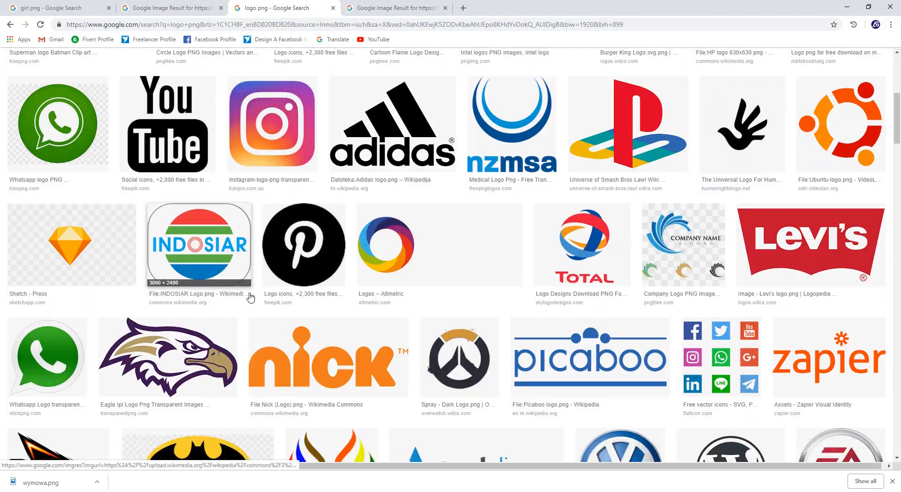
pyautogui.scroll(-3, 535, 261)
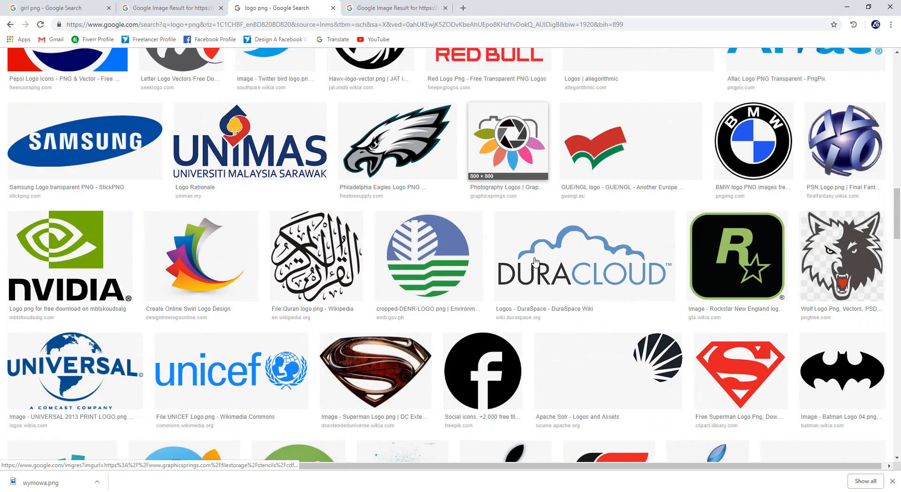
pyautogui.scroll(1, 518, 233)
pyautogui.scroll(-4, 522, 235)
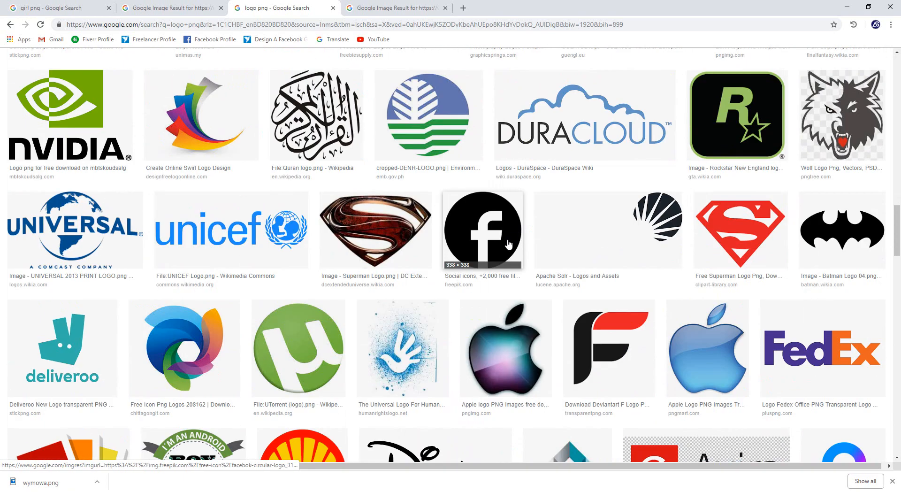
pyautogui.scroll(-5, 508, 244)
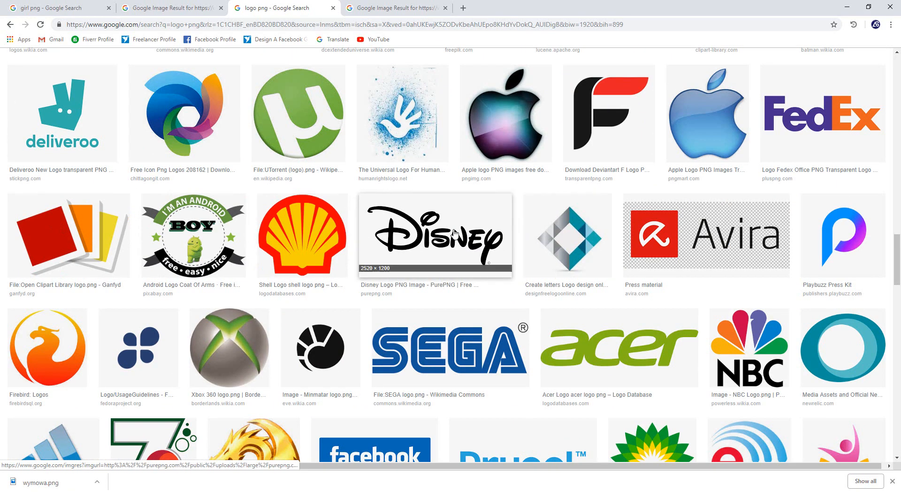
pyautogui.scroll(-4, 448, 234)
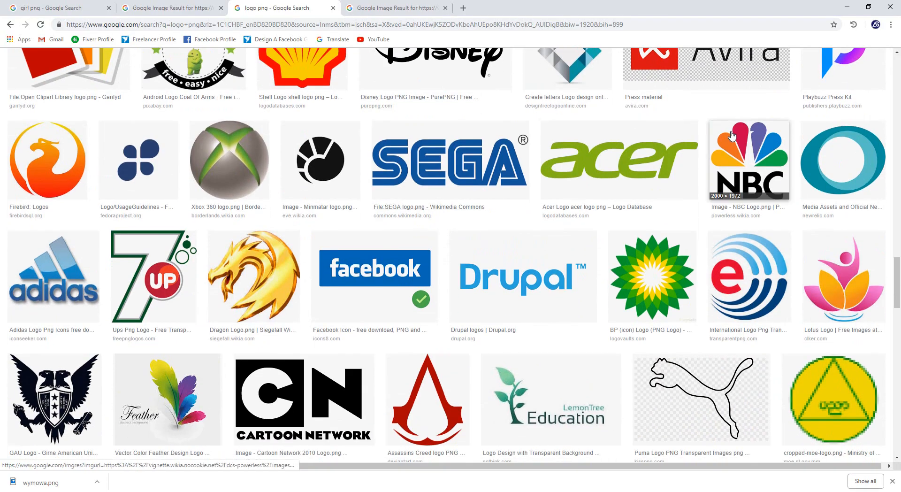
pyautogui.scroll(2, 723, 136)
pyautogui.scroll(-2, 746, 257)
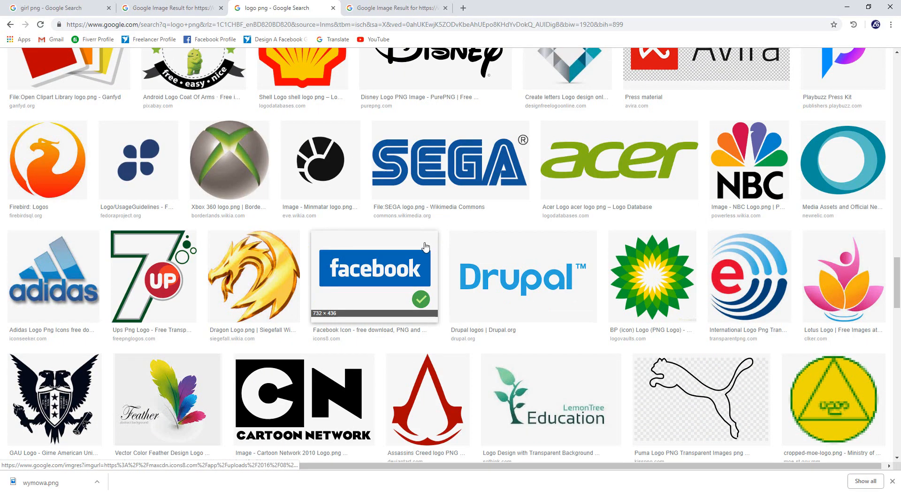
pyautogui.middleClick(725, 169)
# Step: Preview the black Git logo further down the results and compare it with the Arch Linux and NBC logos
pyautogui.scroll(-10, 704, 197)
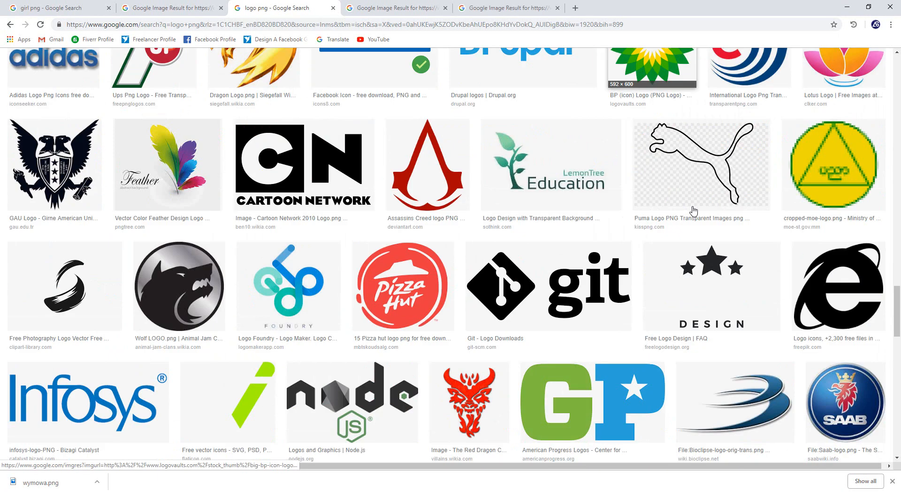
pyautogui.scroll(2, 508, 133)
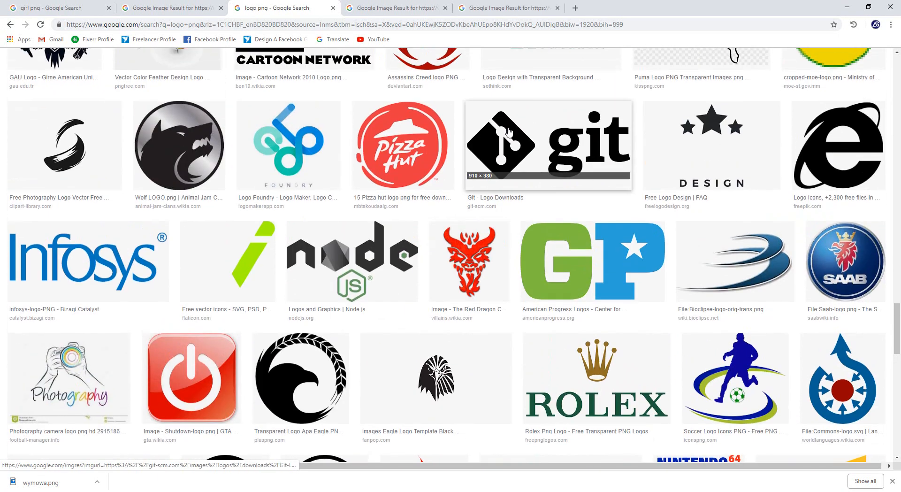
pyautogui.click(585, 159)
pyautogui.click(402, 5)
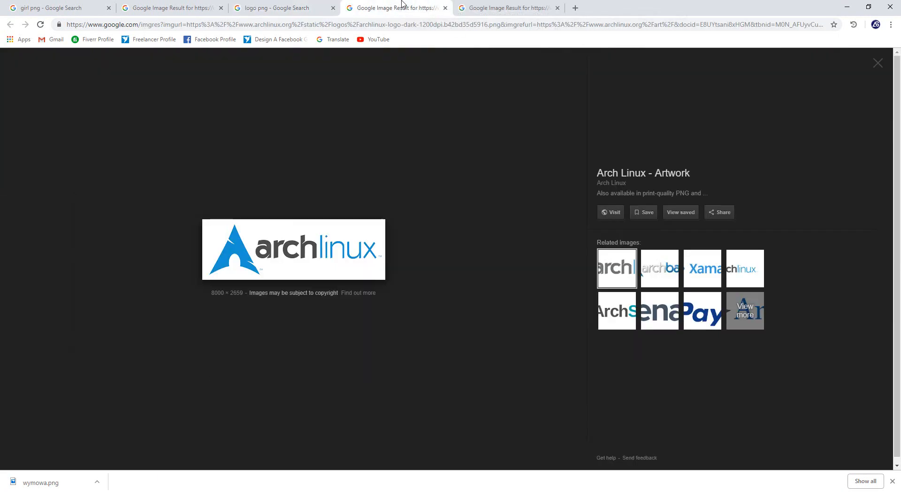
pyautogui.click(490, 4)
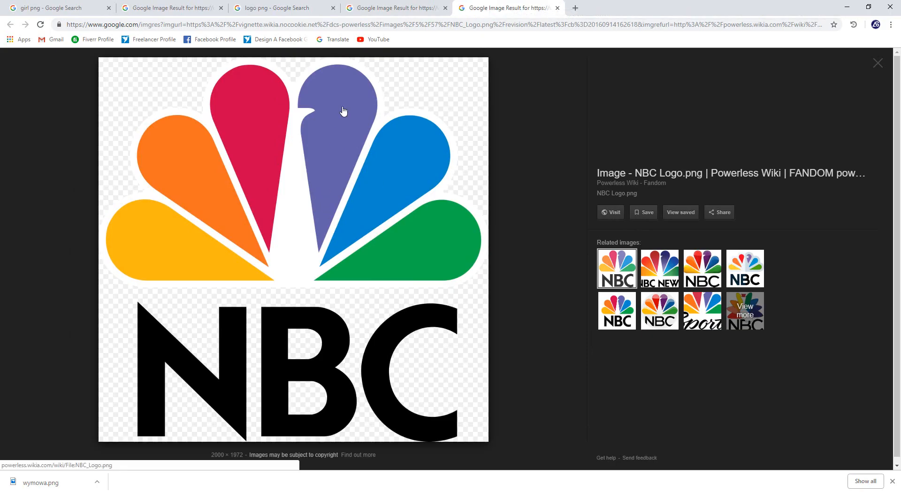
# Step: Save the previewed black Git logo image to the computer
pyautogui.click(296, 7)
pyautogui.rightClick(358, 252)
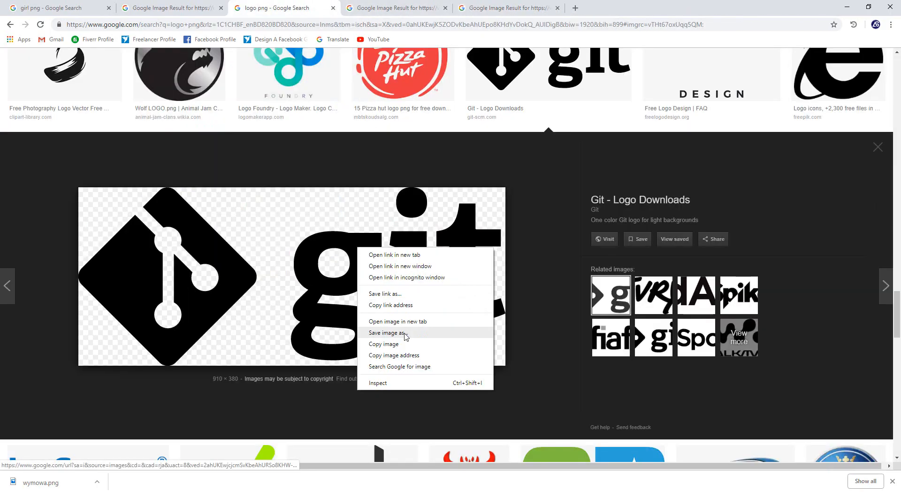
pyautogui.click(399, 334)
pyautogui.click(371, 238)
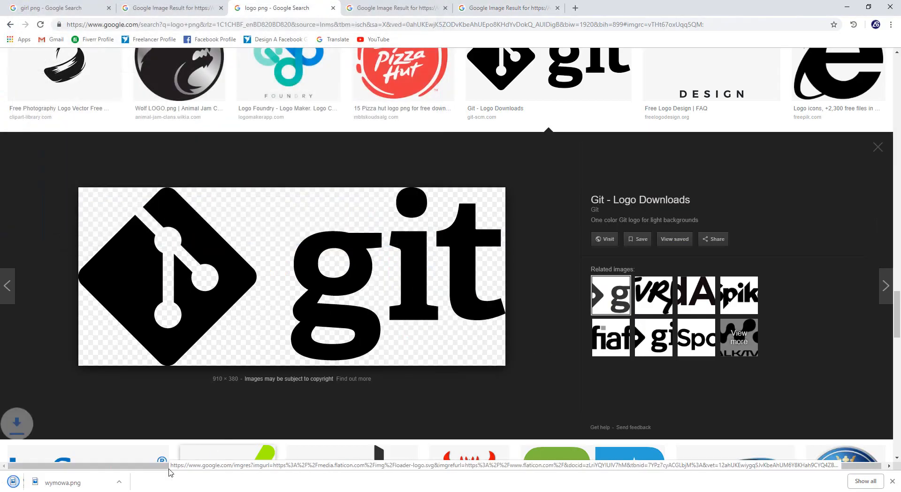
# Step: Switch to Photoshop, open Git-Logo-Black from the Desktop as a smart object, and bring it onto the green half of the Untitled-1 canvas
pyautogui.hotkey('alt', 'Tab')
pyautogui.click(21, 6)
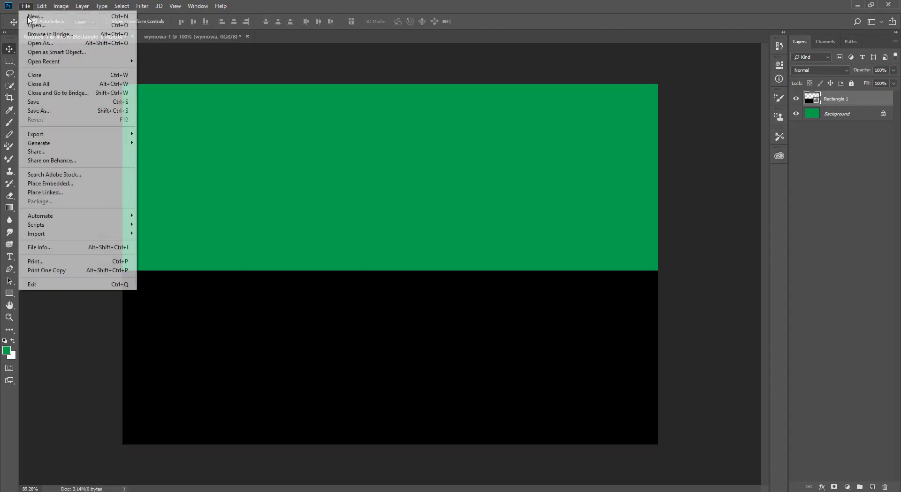
pyautogui.click(53, 51)
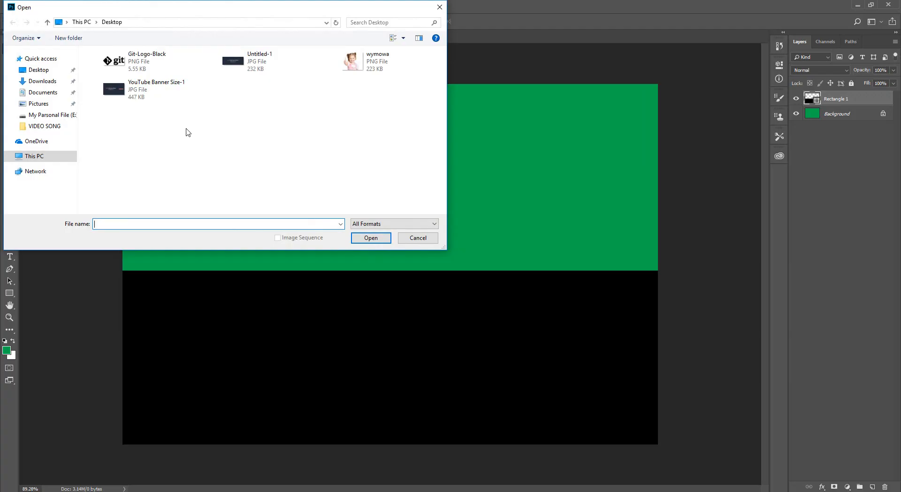
pyautogui.click(37, 71)
pyautogui.doubleClick(155, 69)
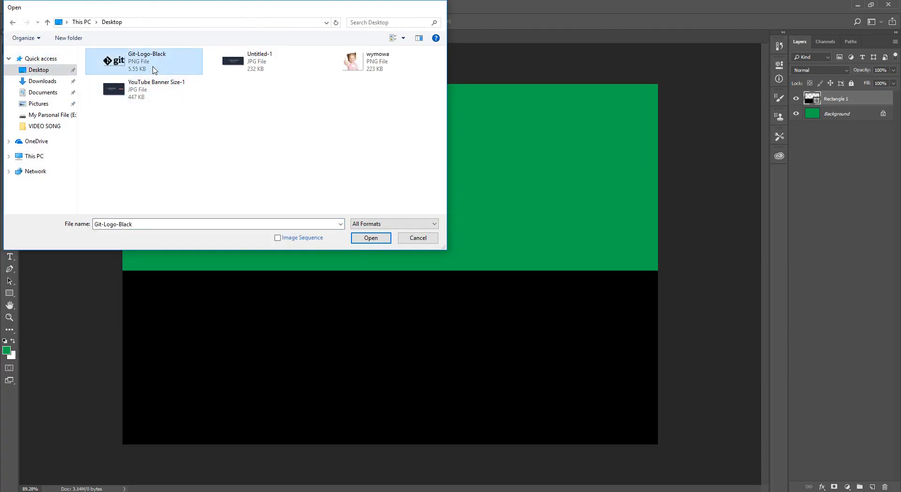
pyautogui.moveTo(184, 2); pyautogui.dragTo(403, 169)
# Step: Scale the black Git logo to about 18% and place a duplicate of it on the black half of the canvas
pyautogui.hotkey('ctrl', 't')
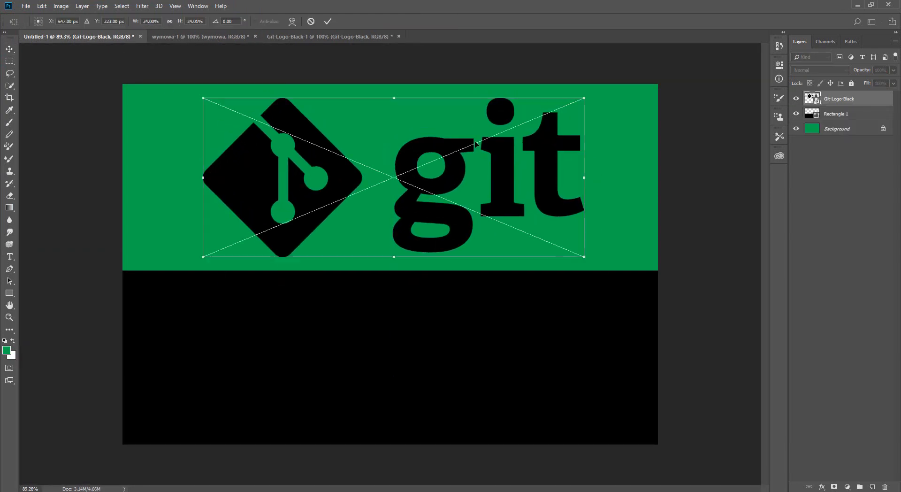
pyautogui.moveTo(583, 98); pyautogui.dragTo(537, 119)
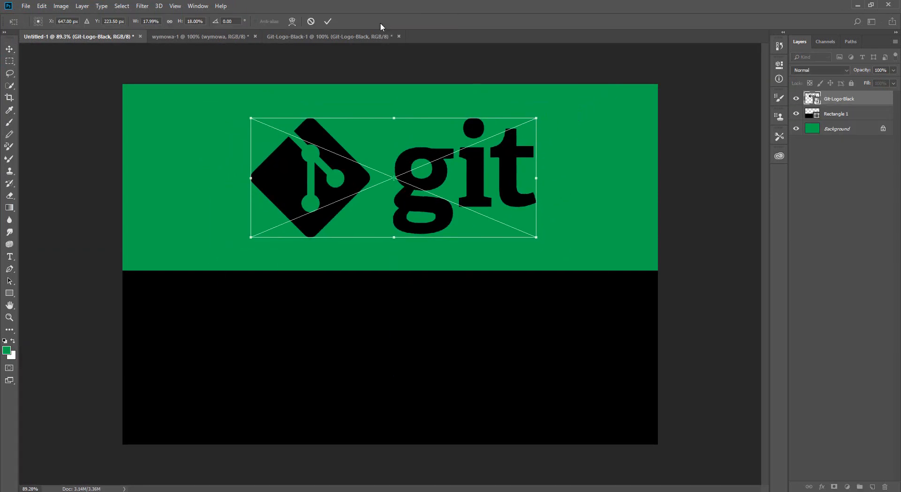
pyautogui.click(328, 21)
pyautogui.moveTo(349, 190); pyautogui.dragTo(362, 368)
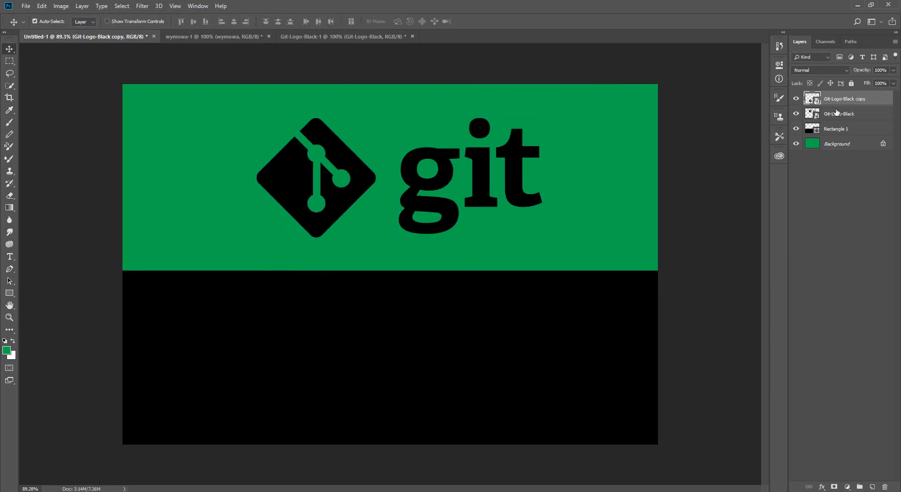
# Step: Apply a white (ffffff) Color Overlay at 100% opacity to the duplicated Git logo layer
pyautogui.rightClick(833, 101)
pyautogui.click(832, 103)
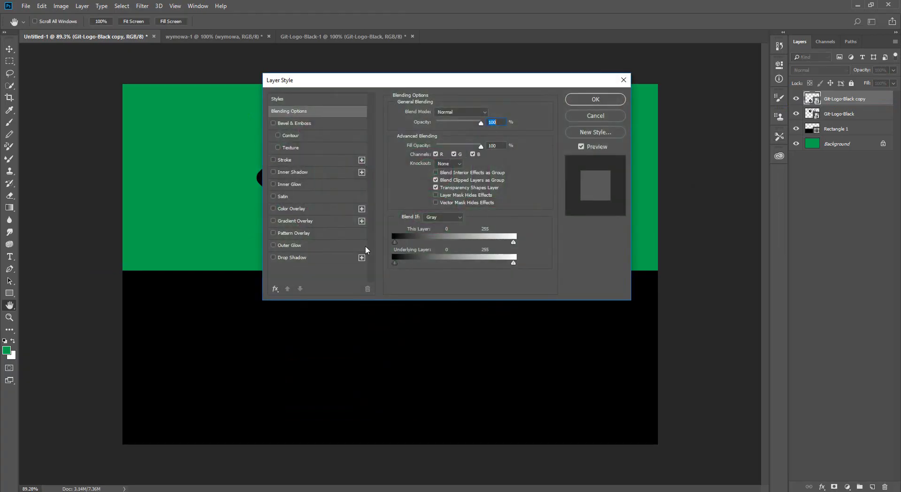
pyautogui.click(293, 210)
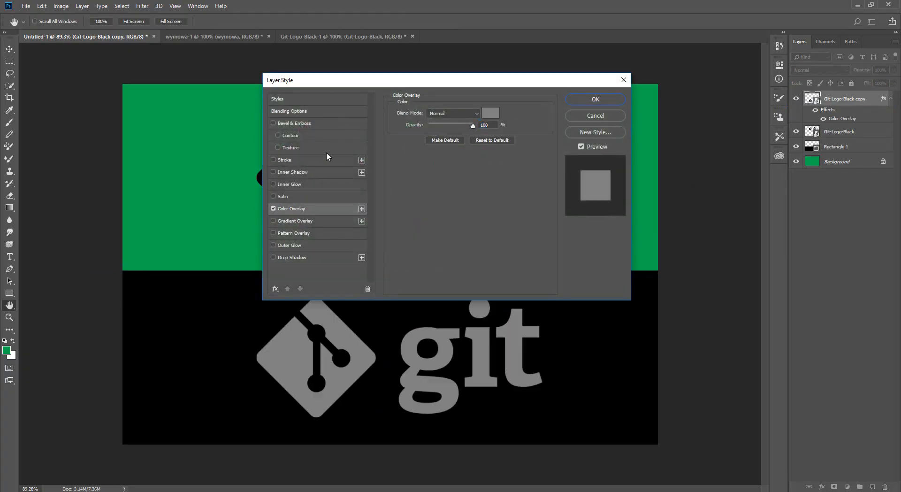
pyautogui.click(492, 115)
pyautogui.write('ffffff')
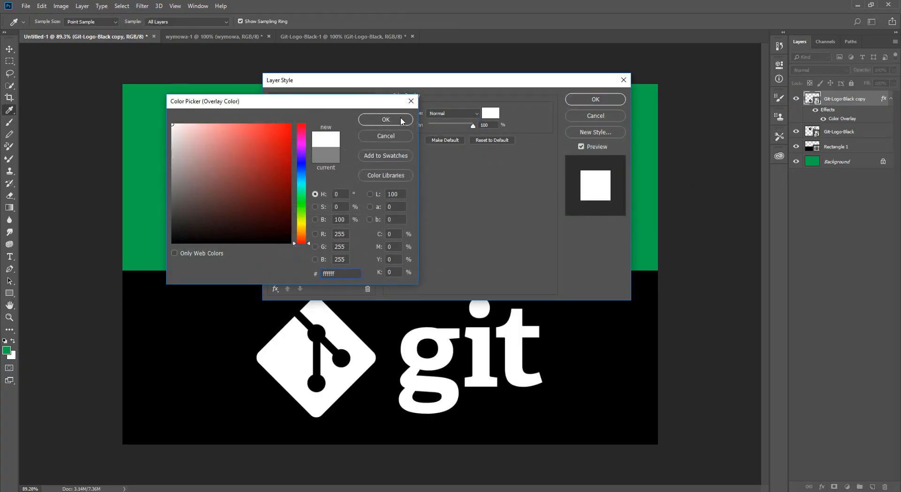
pyautogui.click(401, 121)
pyautogui.click(595, 99)
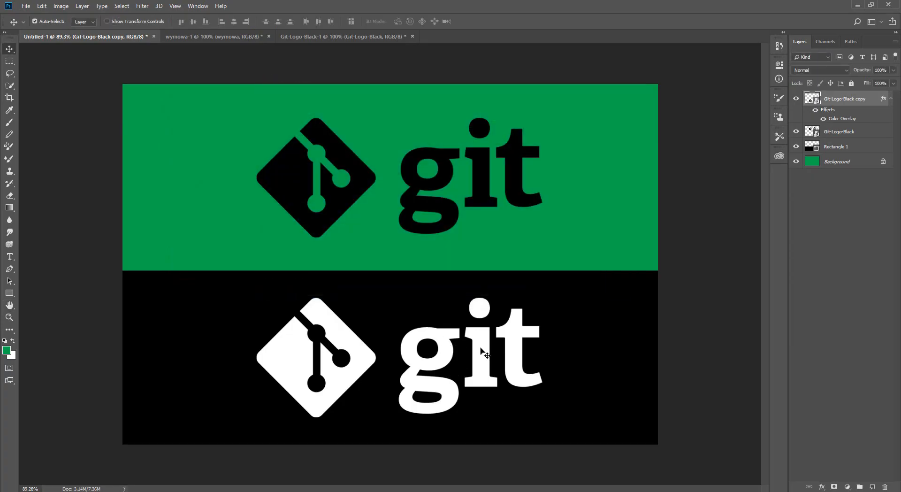
# Step: Move both the white and the black Git logos right by the same amount, leaving space along the canvas's left side
pyautogui.moveTo(483, 352); pyautogui.dragTo(483, 350)
pyautogui.moveTo(483, 196); pyautogui.dragTo(482, 196)
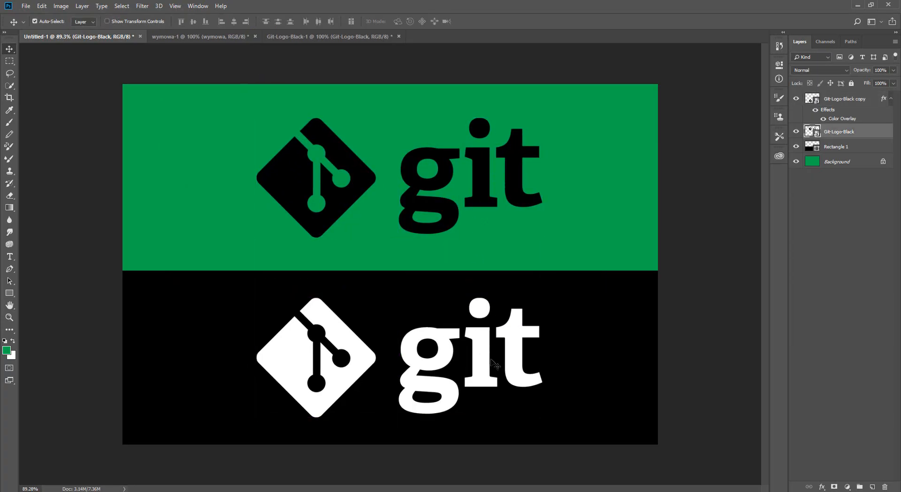
pyautogui.moveTo(494, 363); pyautogui.dragTo(563, 363)
pyautogui.moveTo(521, 207); pyautogui.dragTo(599, 193)
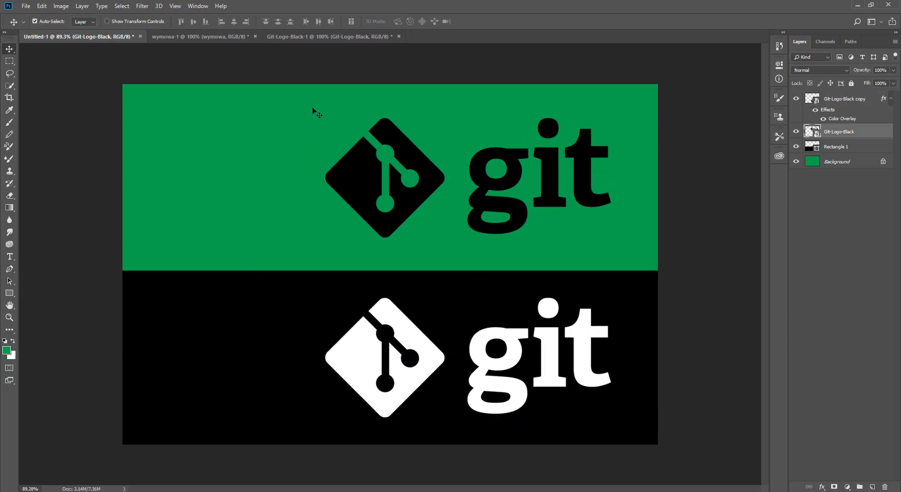
# Step: Draw a green rectangle about 867 × 1503 px over the canvas's left side, extending beyond its upper, lower and left edges
pyautogui.click(9, 293)
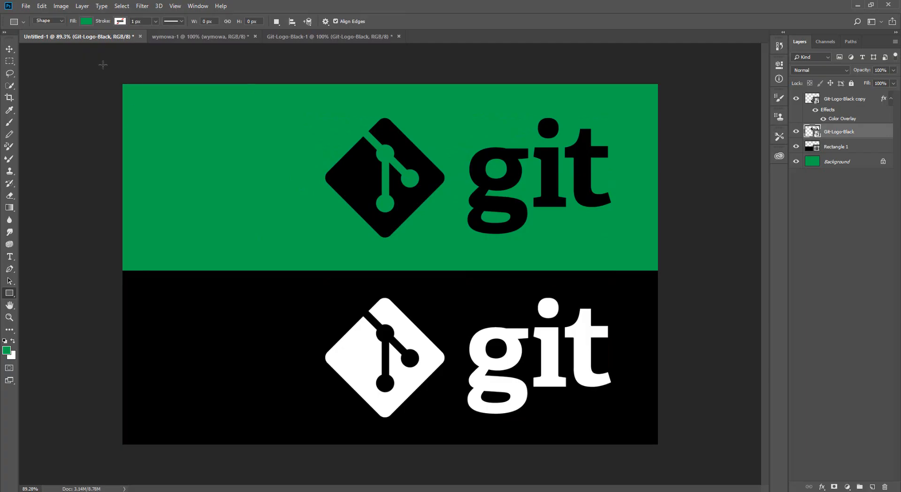
pyautogui.scroll(-5, 87, 182)
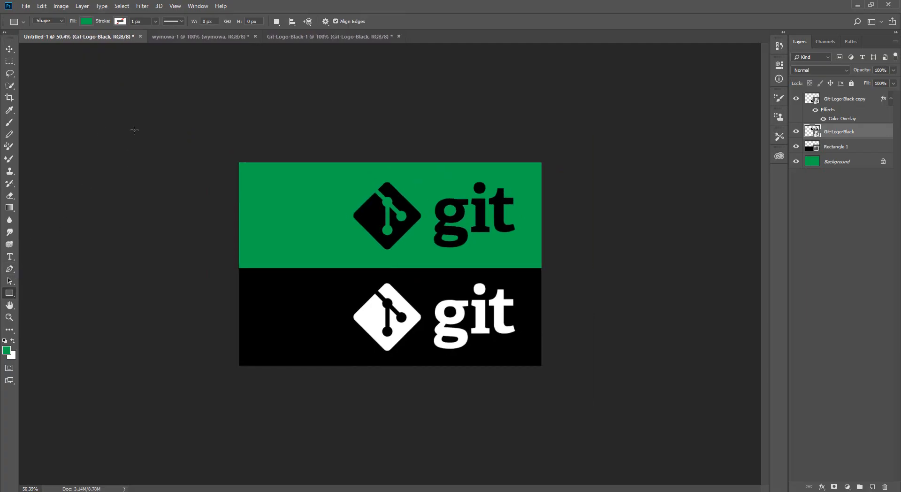
pyautogui.moveTo(130, 109); pyautogui.dragTo(335, 464)
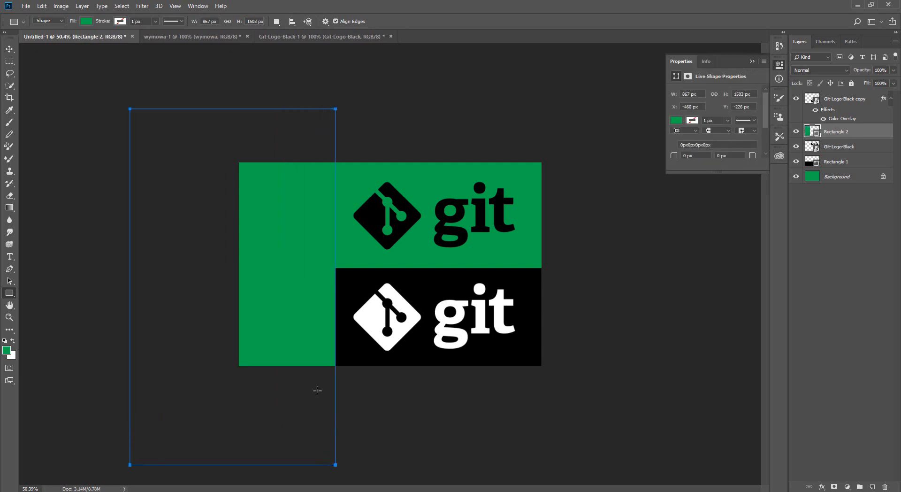
# Step: Rotate the green rectangle slightly counter-clockwise and reposition it so its right edge slants beside the logos
pyautogui.press('v')
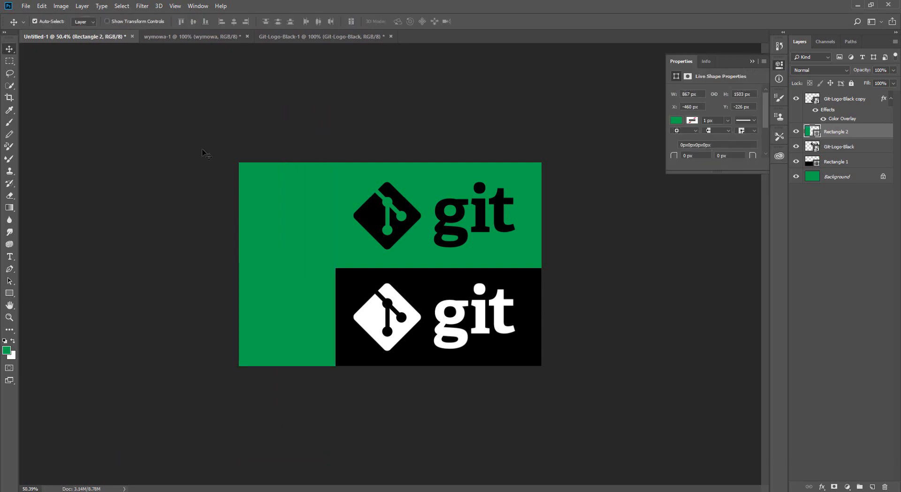
pyautogui.hotkey('ctrl', 't')
pyautogui.moveTo(370, 97); pyautogui.dragTo(302, 58)
pyautogui.moveTo(273, 209); pyautogui.dragTo(290, 234)
pyautogui.click(424, 21)
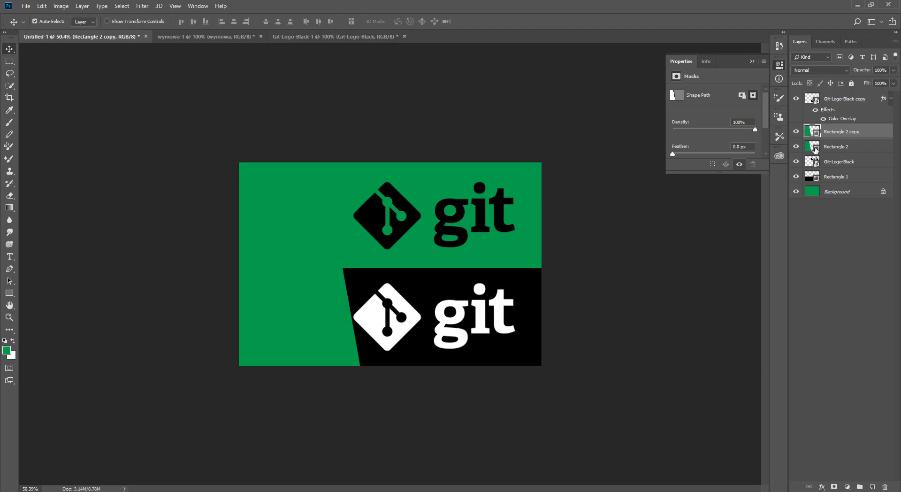
# Step: Duplicate the slanted green rectangle and recolour the lower one light grey
pyautogui.hotkey('ctrl', 'j')
pyautogui.doubleClick(811, 146)
pyautogui.write('b0b0b0')
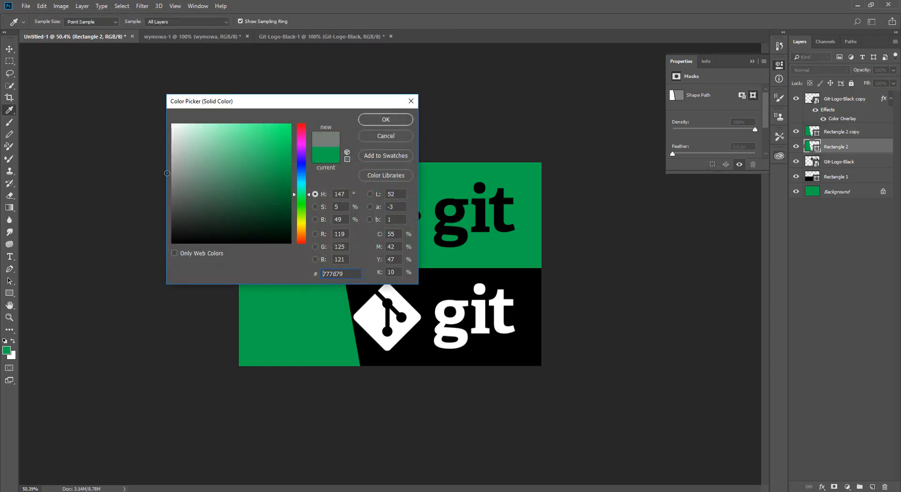
pyautogui.click(376, 120)
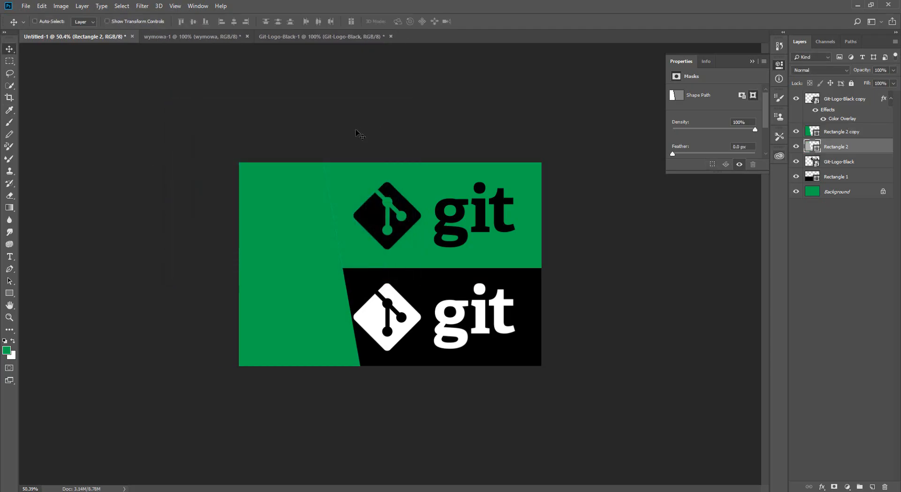
# Step: Rotate the grey rectangle slightly clockwise and shift it right so a tapering strip shows beside the green shape
pyautogui.hotkey('ctrl', 't')
pyautogui.moveTo(383, 75); pyautogui.dragTo(400, 82)
pyautogui.moveTo(344, 167); pyautogui.dragTo(351, 165)
pyautogui.click(425, 21)
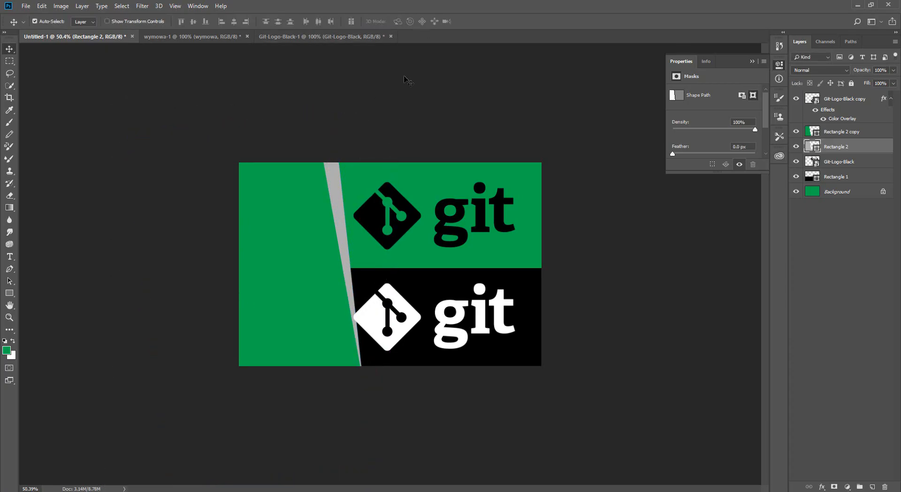
# Step: Nudge the grey shape slightly left to narrow the strip beside the green shape
pyautogui.hotkey('ctrl', '0')
pyautogui.scroll(-7, 397, 153)
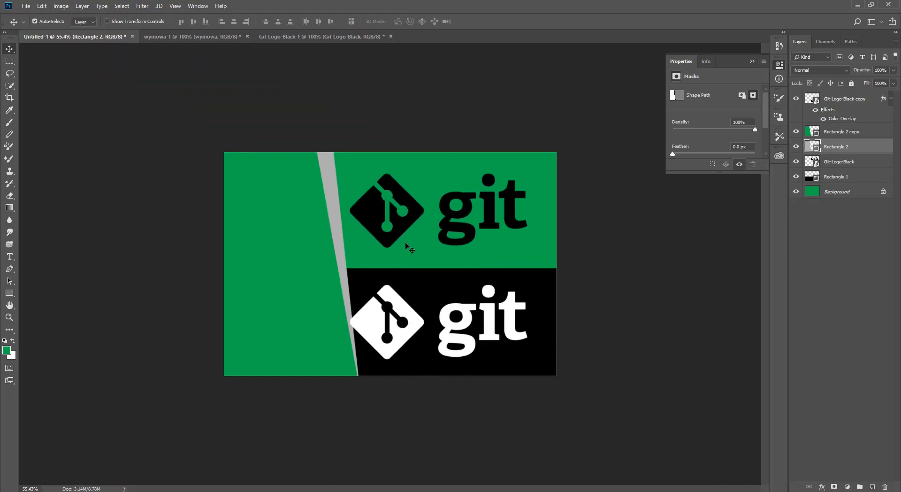
pyautogui.press('Left')
pyautogui.press('Left')
pyautogui.press('Left')
pyautogui.press('Left')
pyautogui.press('Left')
pyautogui.press('Left')
pyautogui.press('Left')
pyautogui.press('Left')
pyautogui.press('Left')
pyautogui.press('Left')
pyautogui.press('Left')
pyautogui.press('Left')
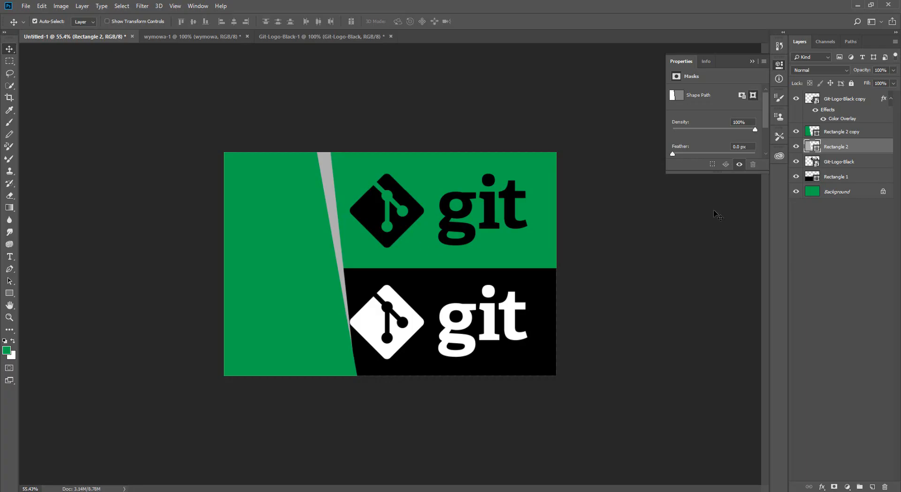
pyautogui.press('Left')
# Step: Recolour the grey strip white and shift the white Git logo slightly right, away from the slanted edge
pyautogui.doubleClick(817, 148)
pyautogui.write('ffffff')
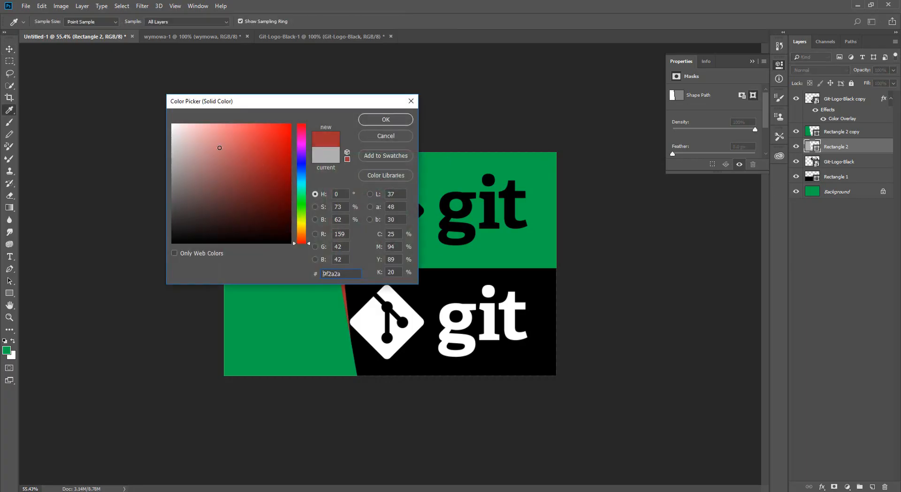
pyautogui.click(386, 120)
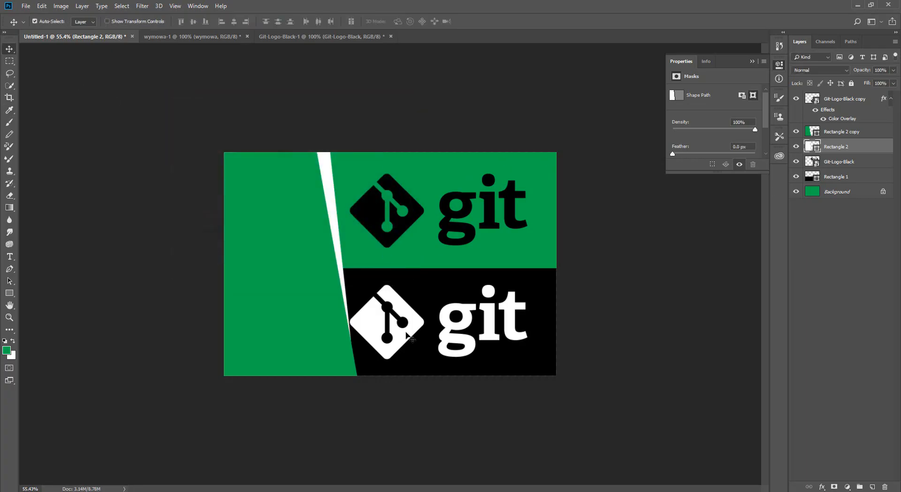
pyautogui.moveTo(406, 334); pyautogui.dragTo(416, 335)
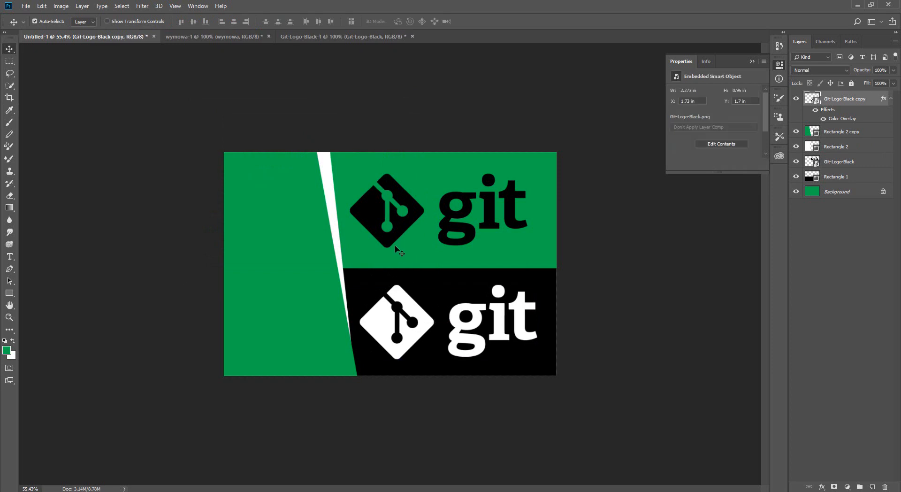
# Step: Rotate the white strip shape slightly counter-clockwise so the strip tapers evenly down to the canvas's lower edge
pyautogui.scroll(-2, 291, 291)
pyautogui.scroll(4, 281, 211)
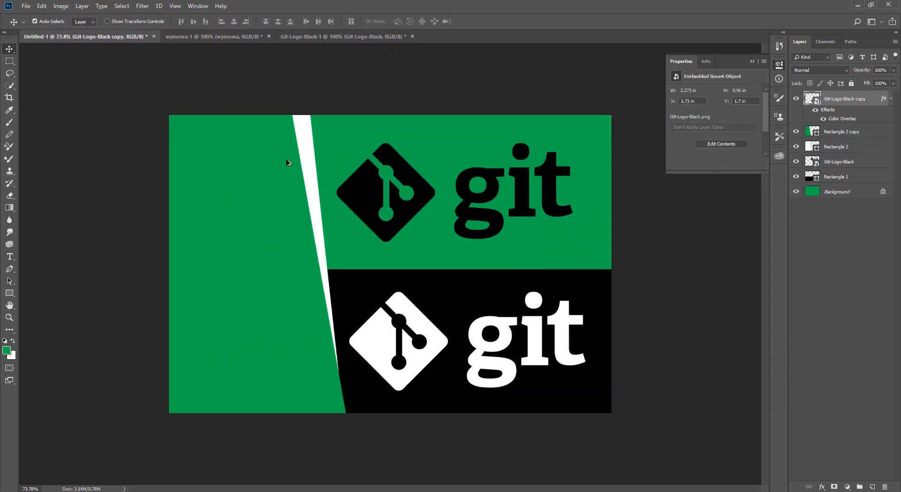
pyautogui.click(308, 153)
pyautogui.hotkey('ctrl', 't')
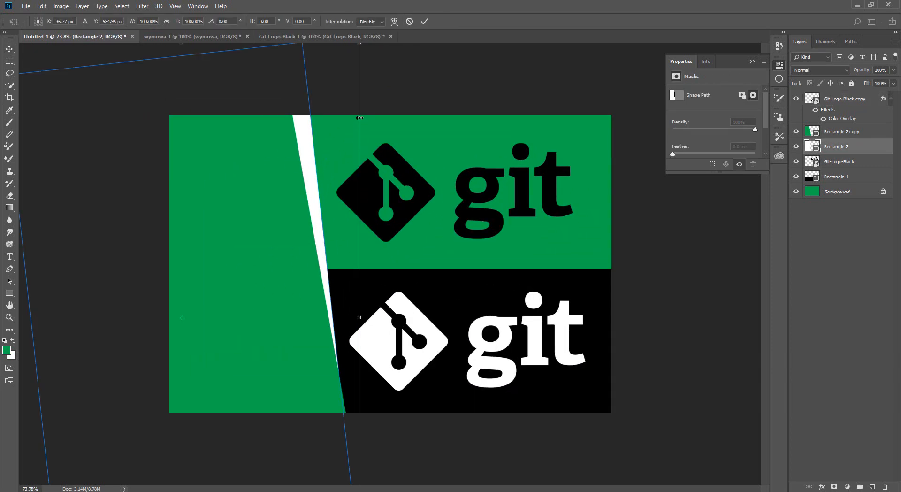
pyautogui.moveTo(359, 117); pyautogui.dragTo(325, 153)
pyautogui.click(424, 21)
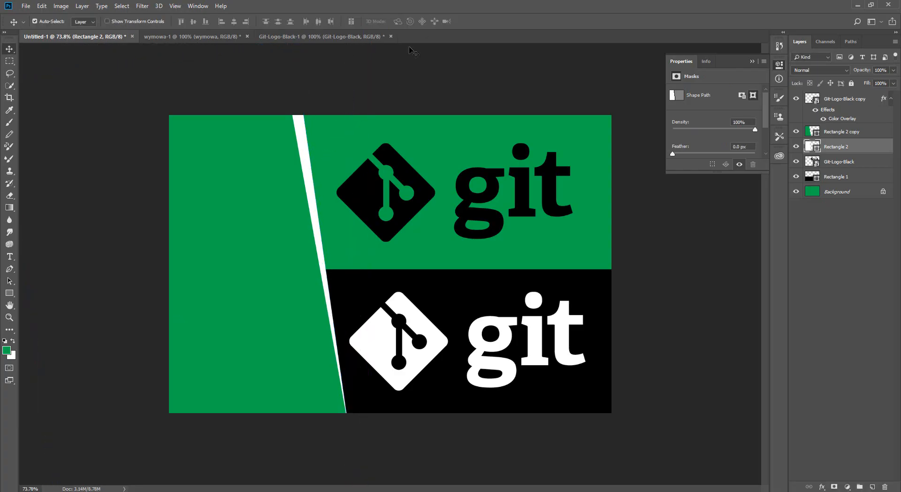
# Step: Select the slanted green shape, hide its properties, and collapse the effects of the white Git logo layer
pyautogui.scroll(-2, 317, 207)
pyautogui.scroll(3, 317, 183)
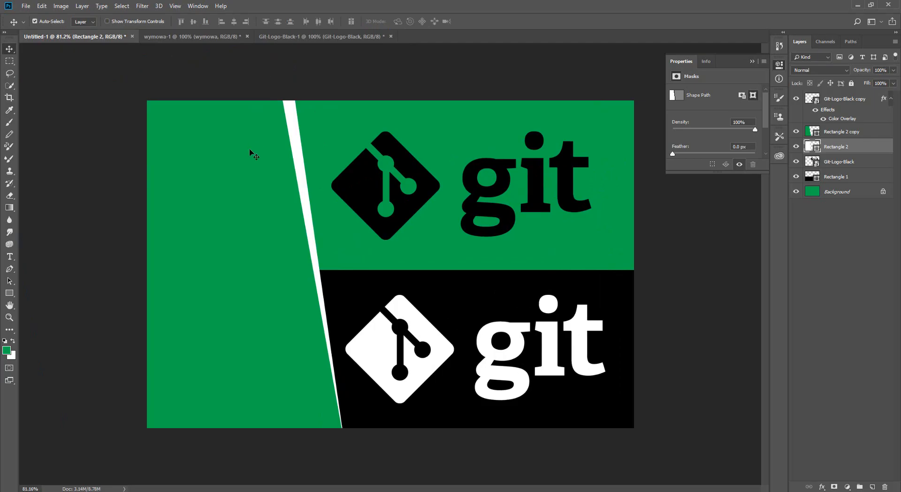
pyautogui.click(267, 195)
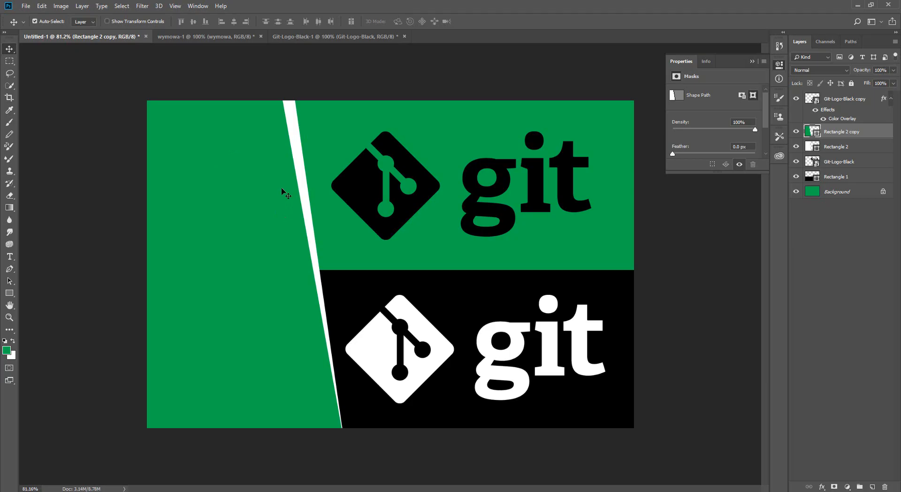
pyautogui.click(752, 62)
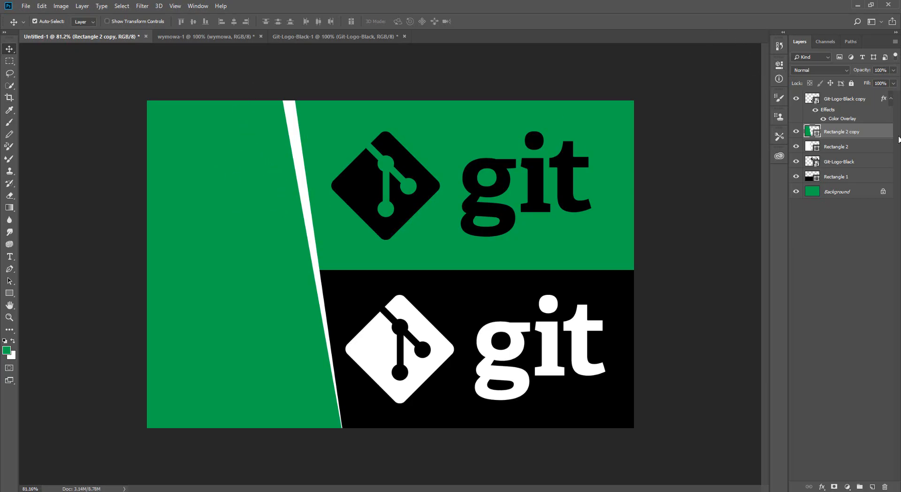
pyautogui.click(890, 99)
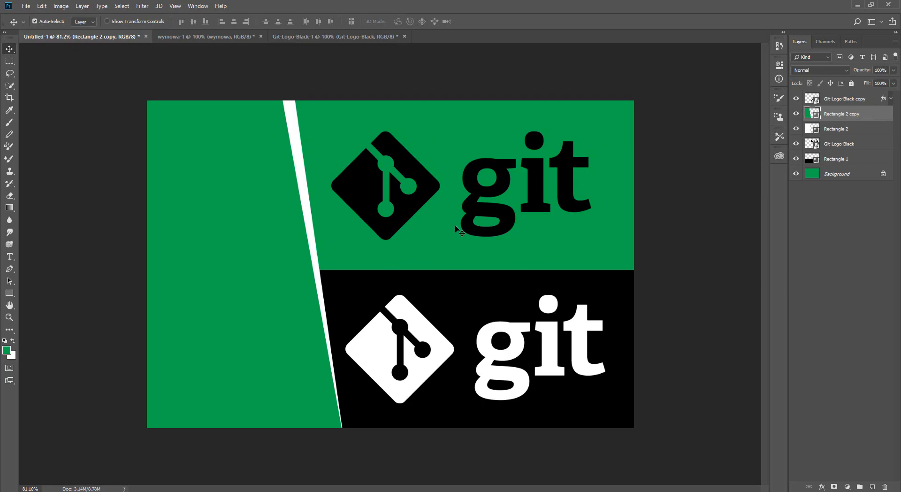
# Step: Add a new layer above the white Git logo and enter the vertical text LOGO on the green side area
pyautogui.click(879, 101)
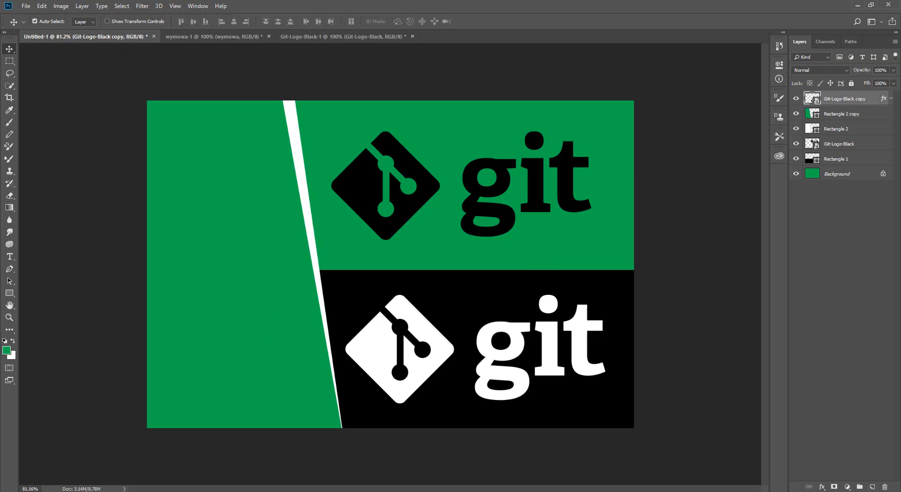
pyautogui.click(872, 486)
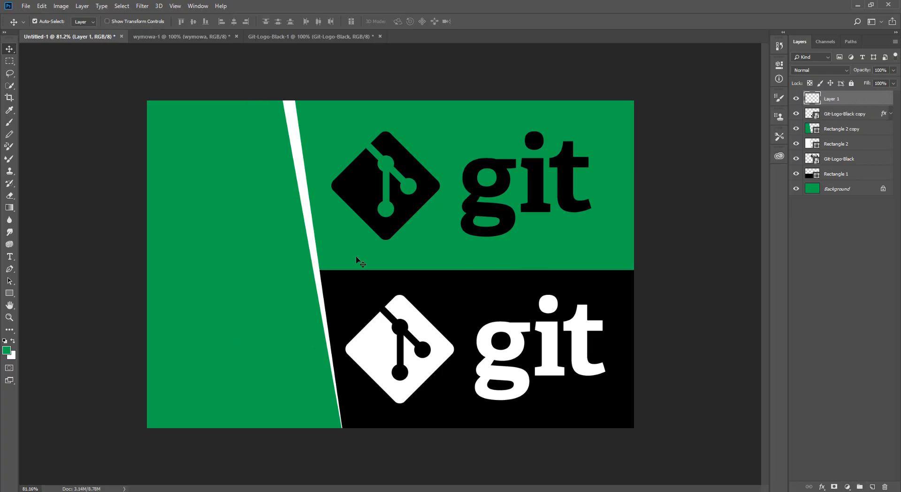
pyautogui.click(10, 258)
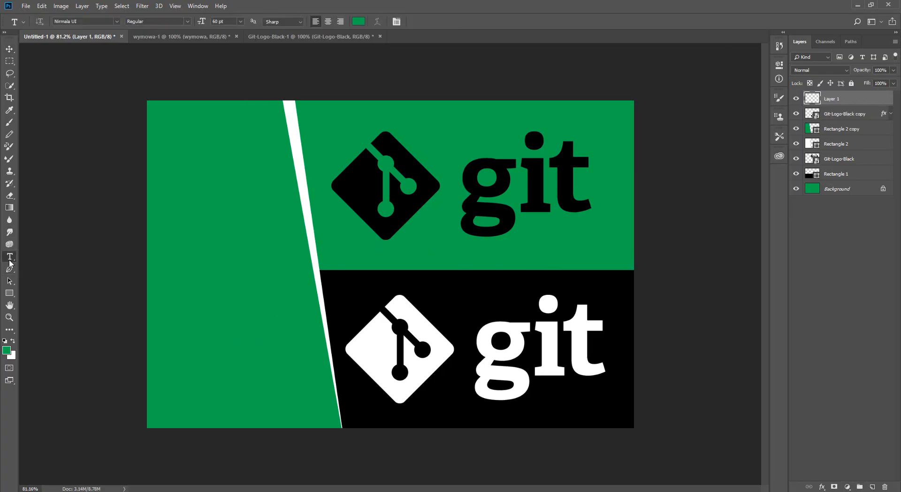
pyautogui.click(191, 152)
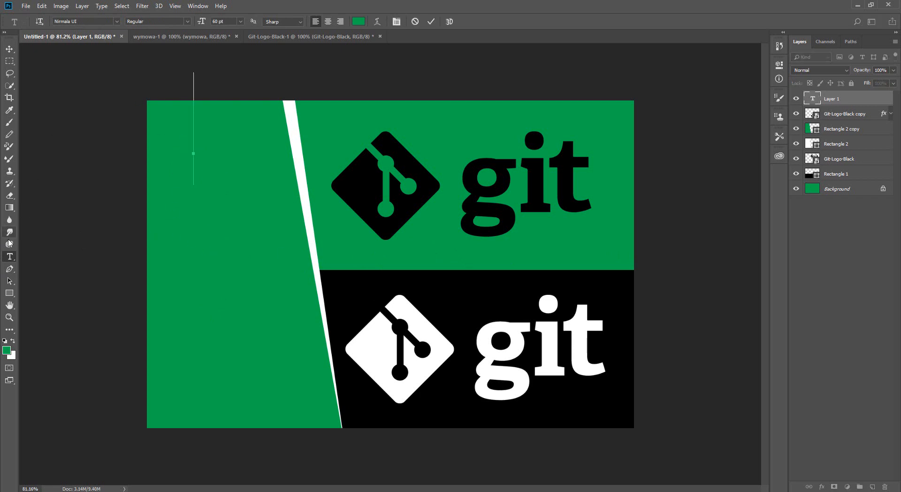
pyautogui.rightClick(10, 257)
pyautogui.click(43, 263)
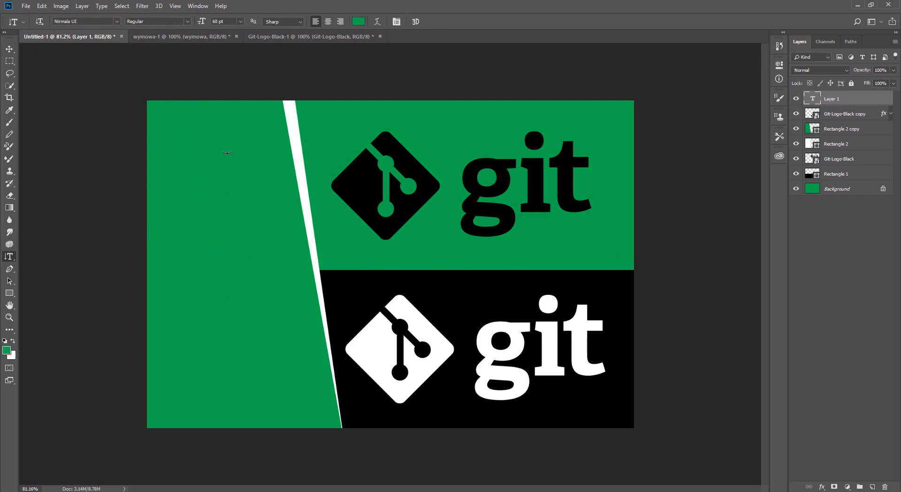
pyautogui.click(213, 159)
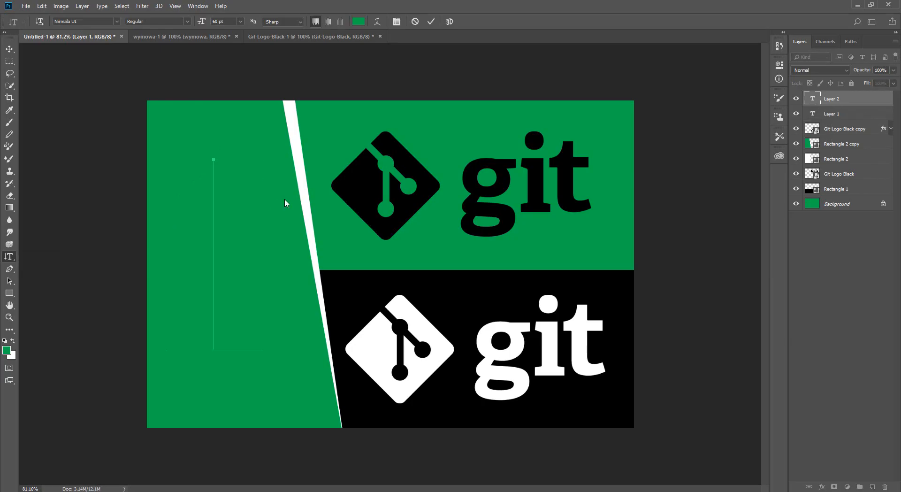
pyautogui.write('it')
# Step: Recolour the whole LOGO text white by sampling the slanted white strip
pyautogui.hotkey('ctrl', 'a')
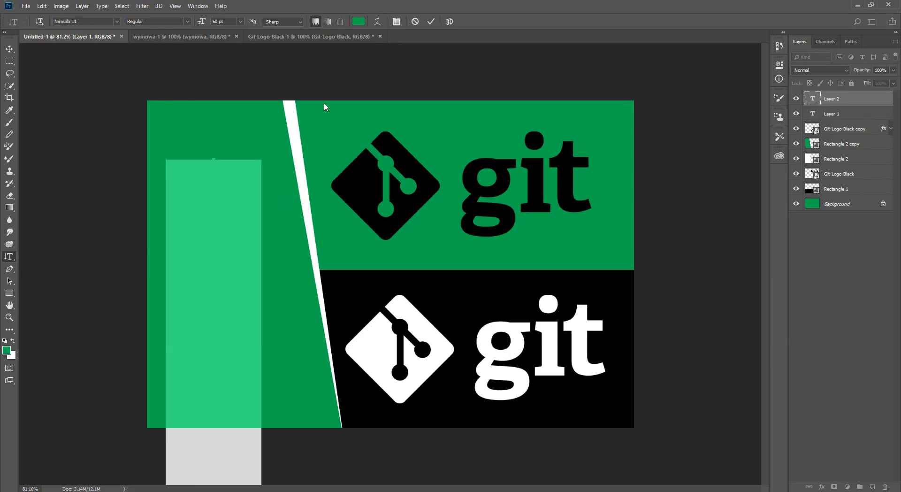
pyautogui.click(358, 21)
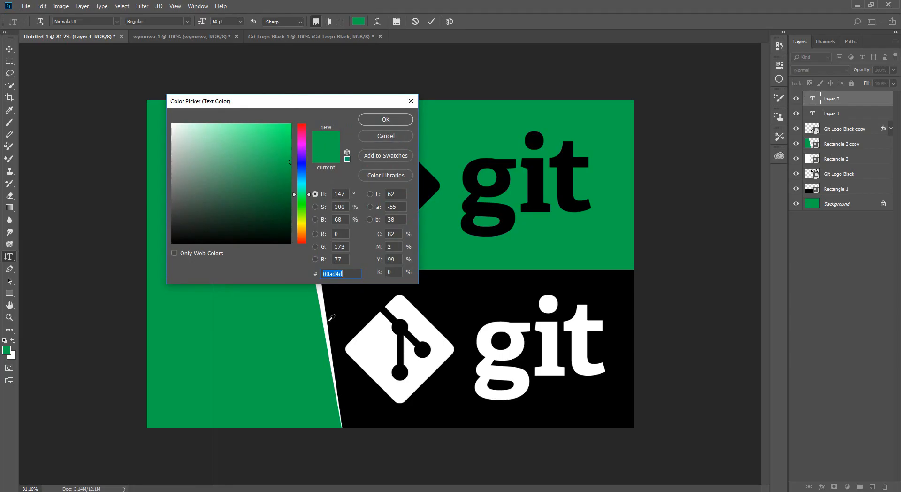
pyautogui.click(325, 316)
pyautogui.click(386, 119)
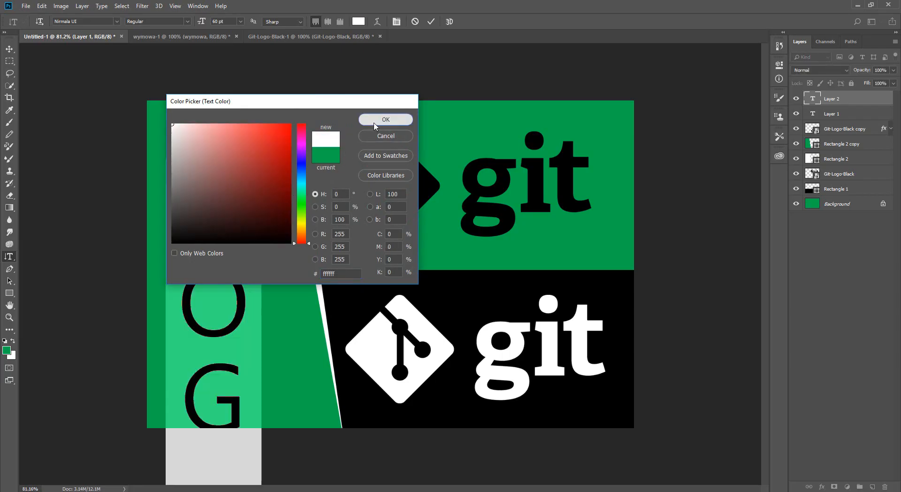
# Step: Move the LOGO text up and scale it to about 66.89% so all four letters fit inside the green side area
pyautogui.click(9, 49)
pyautogui.moveTo(218, 248); pyautogui.dragTo(215, 170)
pyautogui.hotkey('ctrl', 't')
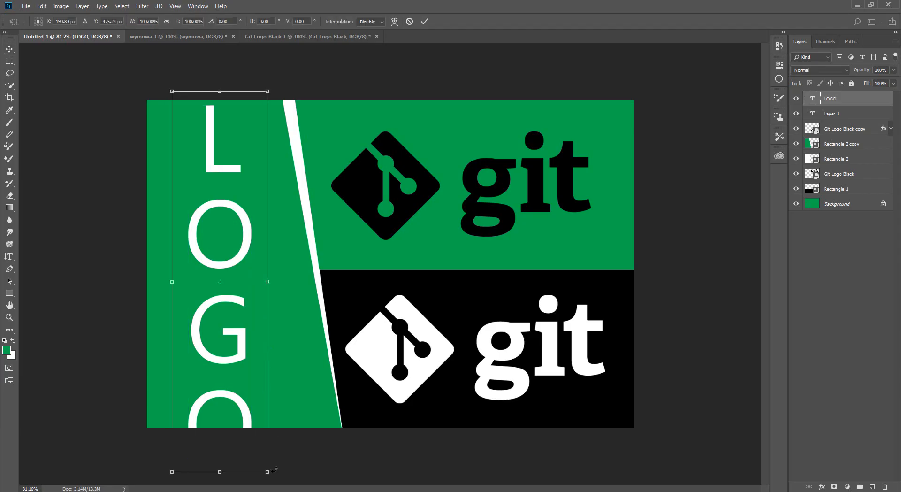
pyautogui.moveTo(268, 473); pyautogui.dragTo(252, 408)
pyautogui.moveTo(248, 358); pyautogui.dragTo(247, 337)
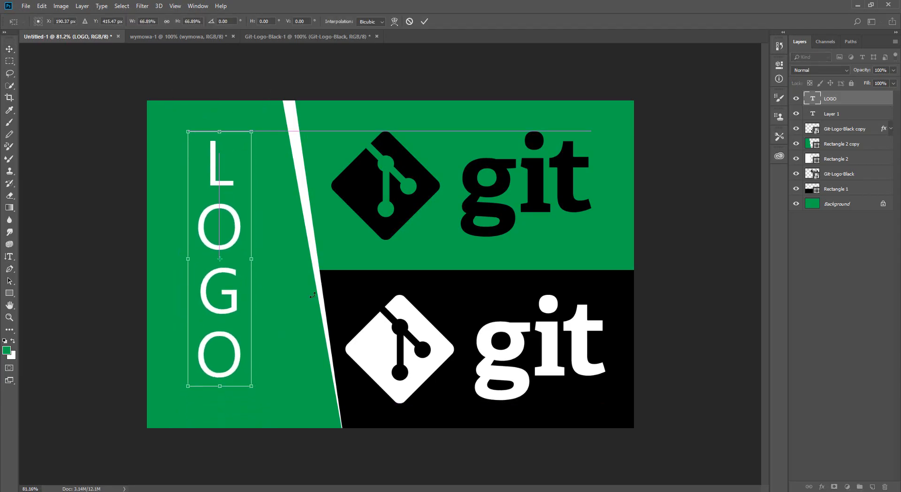
pyautogui.click(424, 21)
# Step: Change the font of the LOGO text to VELOCISTA Heavy
pyautogui.doubleClick(811, 96)
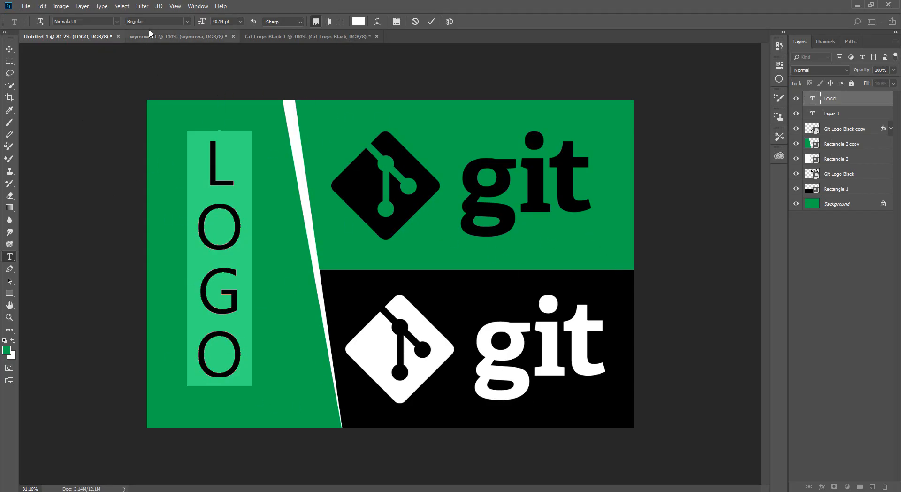
pyautogui.click(117, 22)
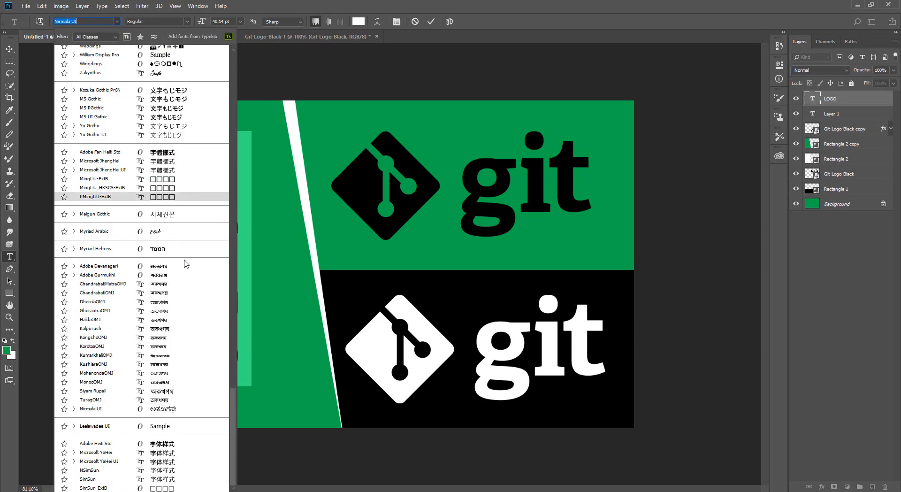
pyautogui.scroll(7, 184, 258)
pyautogui.scroll(1, 178, 199)
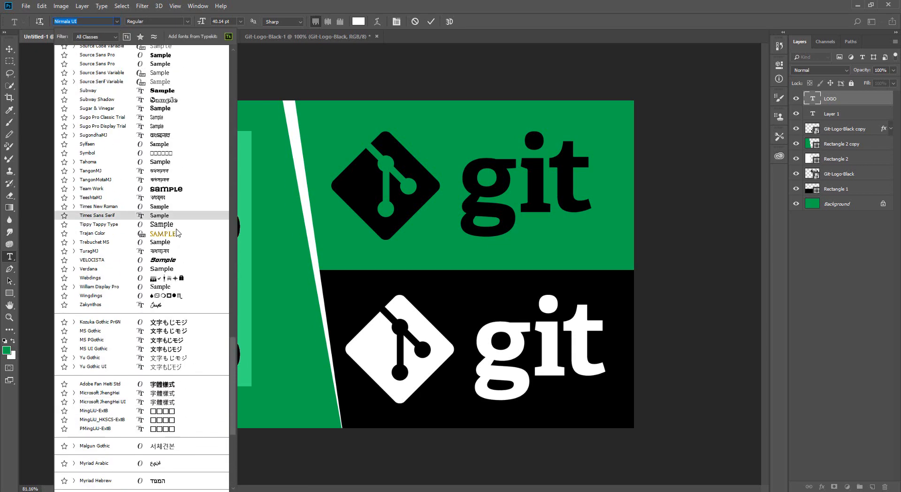
pyautogui.click(173, 257)
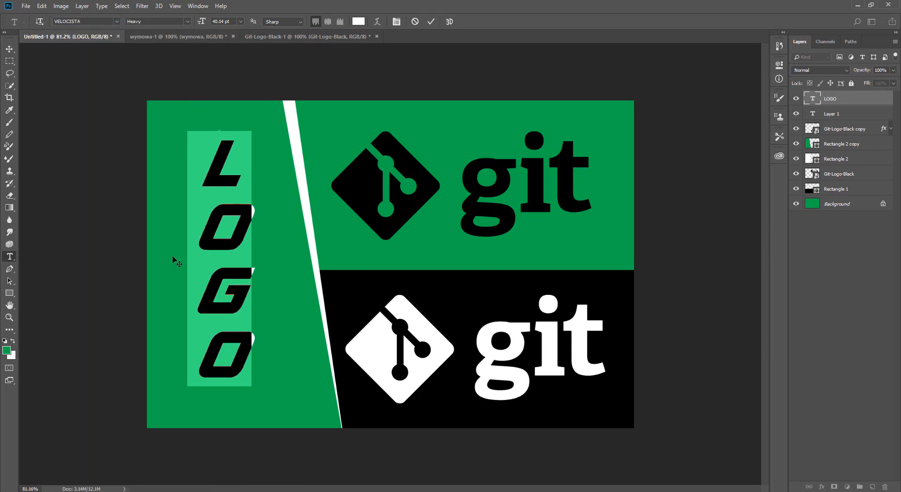
pyautogui.click(9, 49)
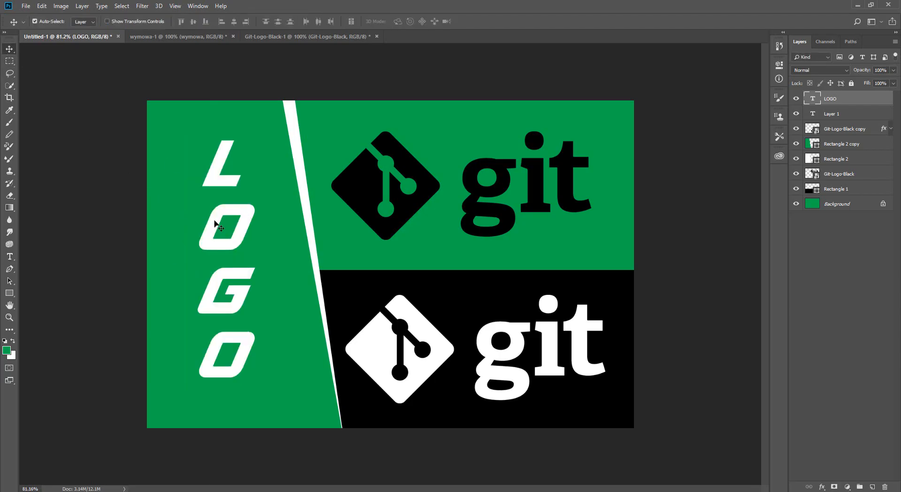
# Step: Shift the LOGO text left, enlarge it to about 114.19%, and readjust its position in the green side area
pyautogui.moveTo(230, 238)
pyautogui.mouseDown()
pyautogui.moveTo(215, 228)
pyautogui.moveTo(217, 240)
pyautogui.mouseUp()
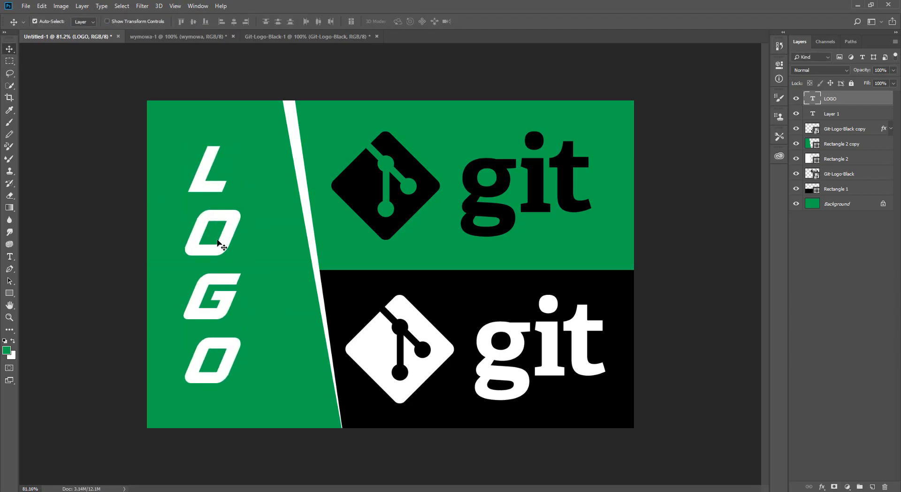
pyautogui.hotkey('ctrl', 't')
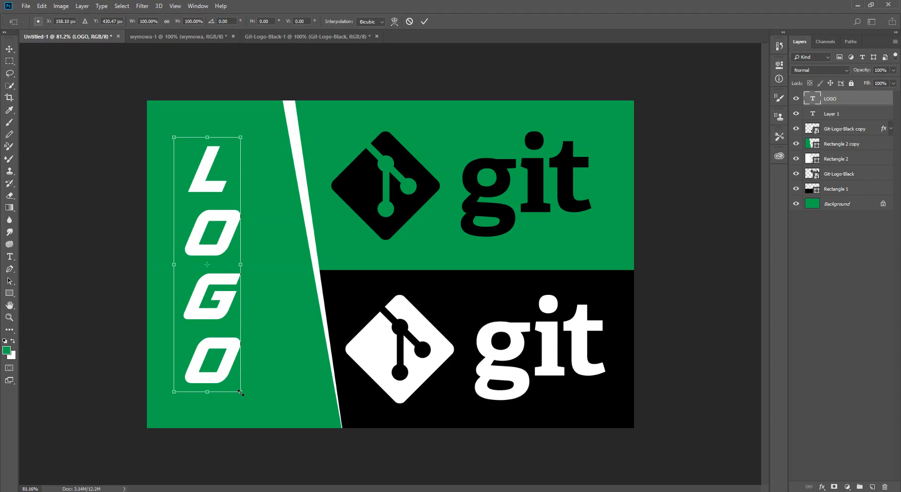
pyautogui.moveTo(241, 393); pyautogui.dragTo(245, 409)
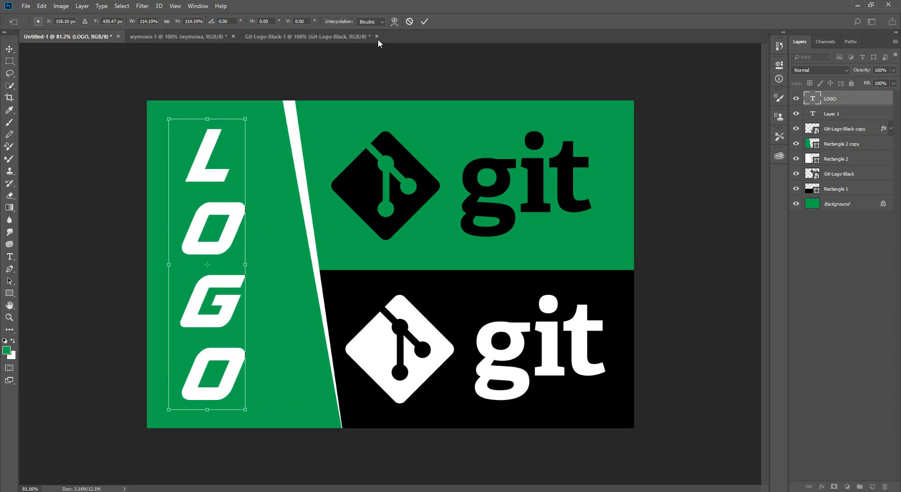
pyautogui.click(425, 22)
pyautogui.moveTo(227, 240); pyautogui.dragTo(223, 243)
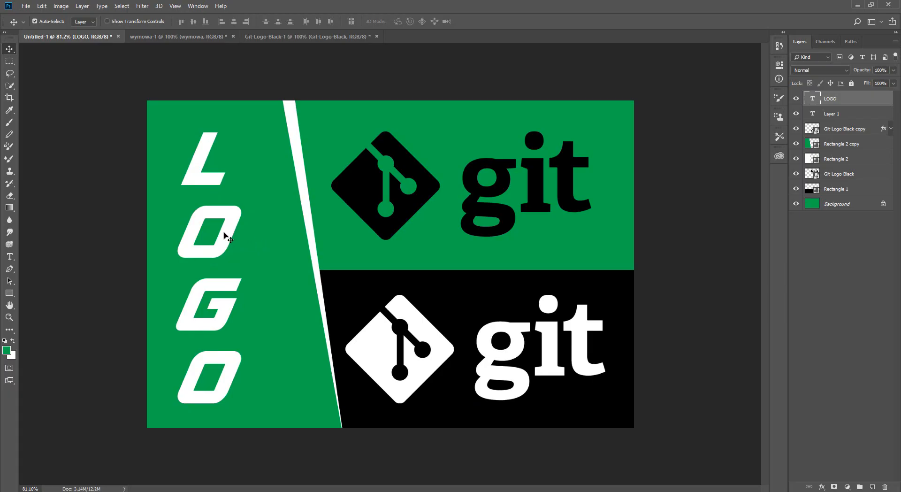
pyautogui.click(9, 293)
pyautogui.moveTo(137, 71)
pyautogui.mouseDown()
pyautogui.moveTo(218, 427)
pyautogui.moveTo(249, 488)
pyautogui.mouseUp()
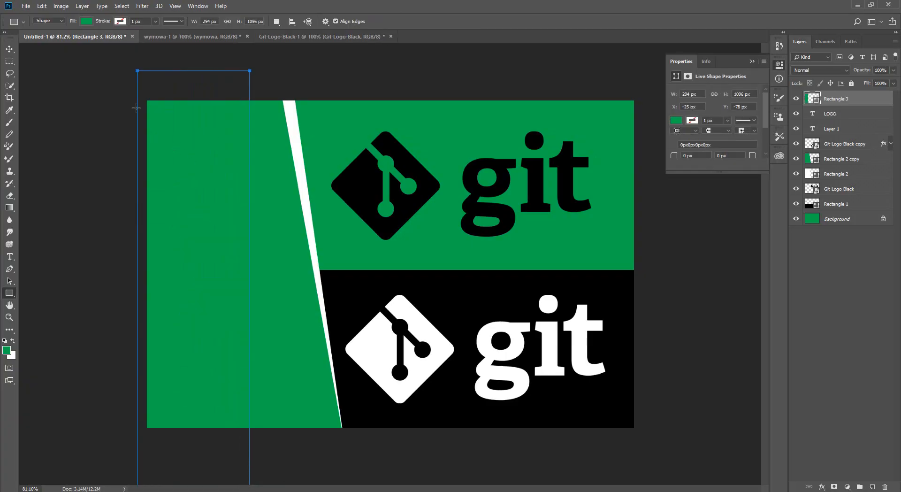
pyautogui.click(89, 22)
pyautogui.click(79, 66)
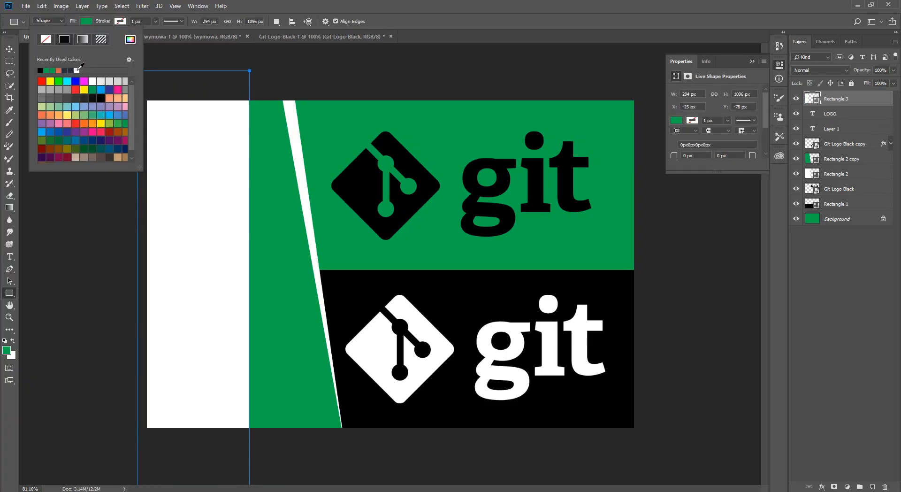
pyautogui.click(7, 52)
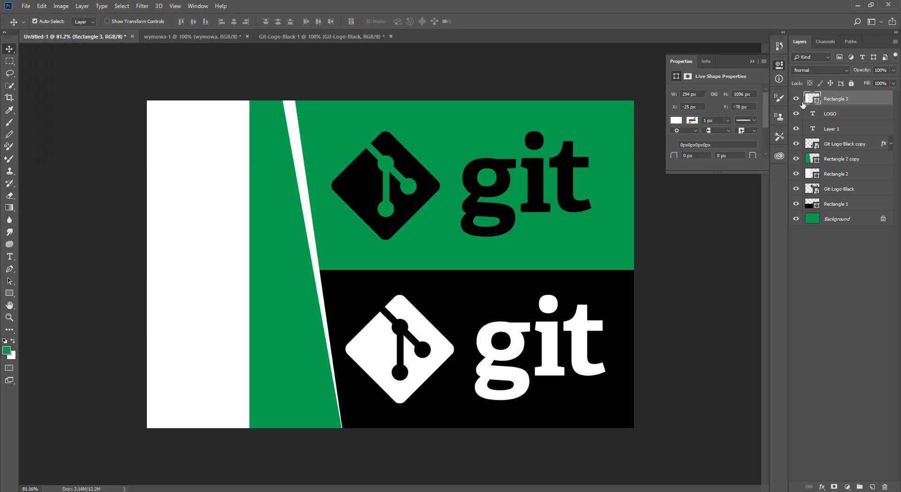
pyautogui.press('Delete')
# Step: Nudge the LOGO text slightly left, closer to the canvas's outer edge
pyautogui.moveTo(233, 222); pyautogui.dragTo(225, 222)
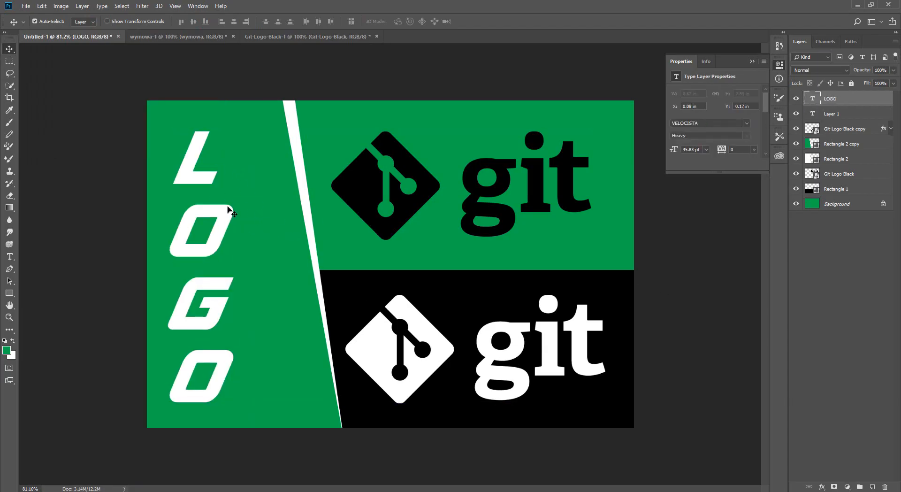
# Step: Switch to Chrome and run a Google image search for "100 satisfaction guarantee", replacing the Arch Linux page
pyautogui.hotkey('alt', 'Tab')
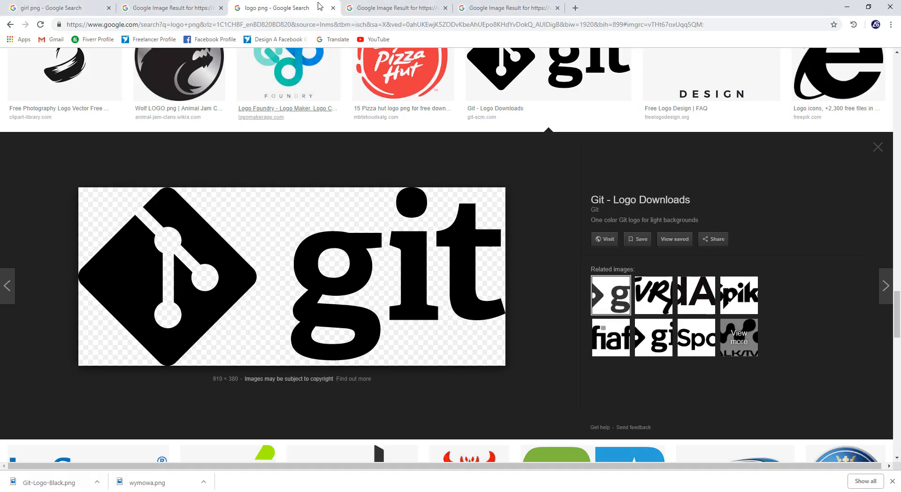
pyautogui.click(375, 8)
pyautogui.click(374, 28)
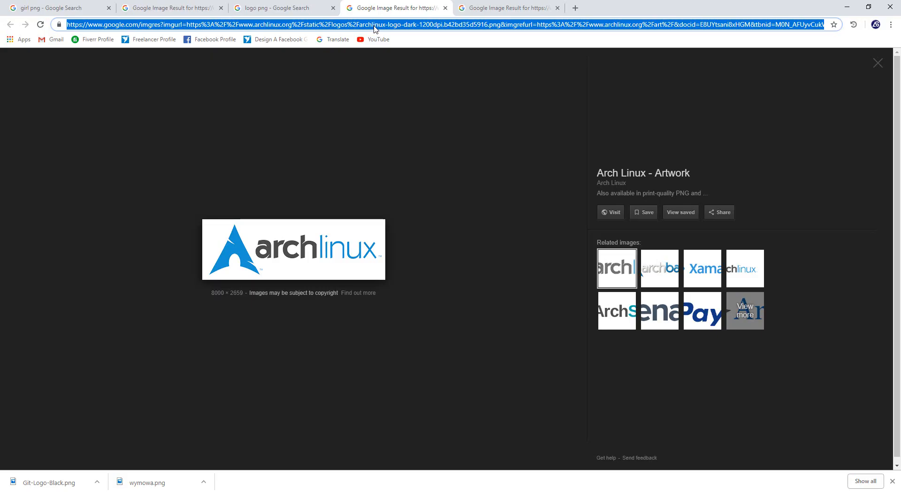
pyautogui.write('Bach')
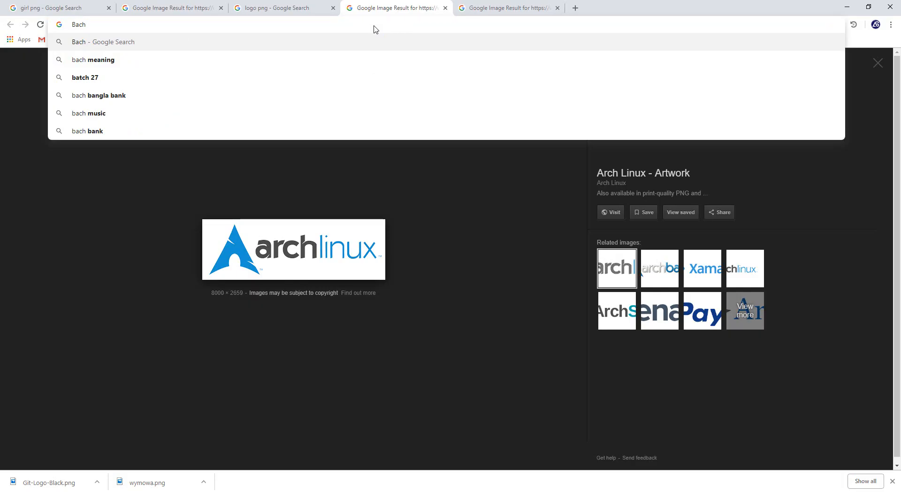
pyautogui.hotkey('ctrl', 'a')
pyautogui.write('100%')
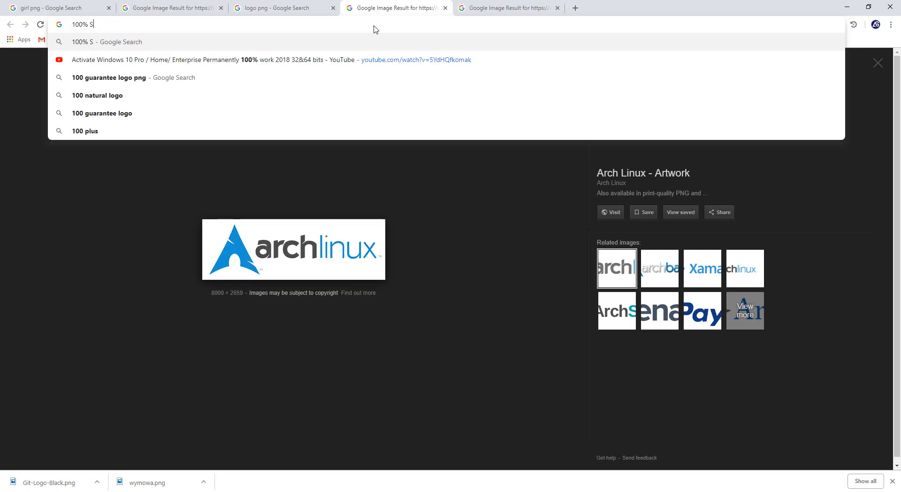
pyautogui.write(' S')
pyautogui.press('Down')
pyautogui.press('Return')
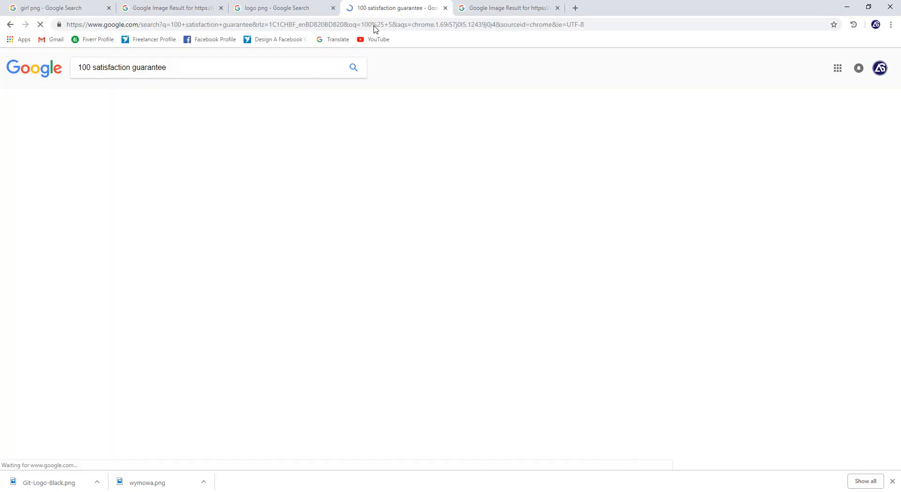
pyautogui.click(111, 95)
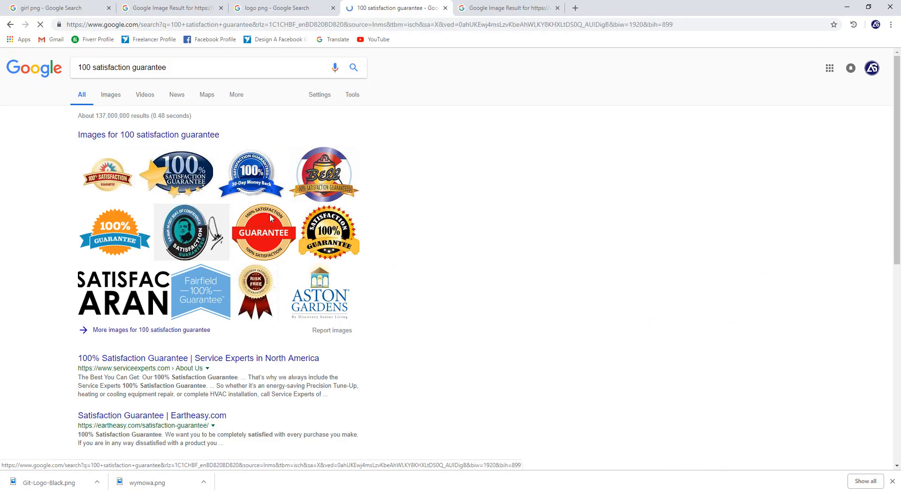
# Step: Preview the gold guarantee badges and save the Skinny & Co. "Satisfaction 100% Guarantee" image to the Desktop as 100-satisfaction-guarantee_large in PNG format
pyautogui.click(281, 207)
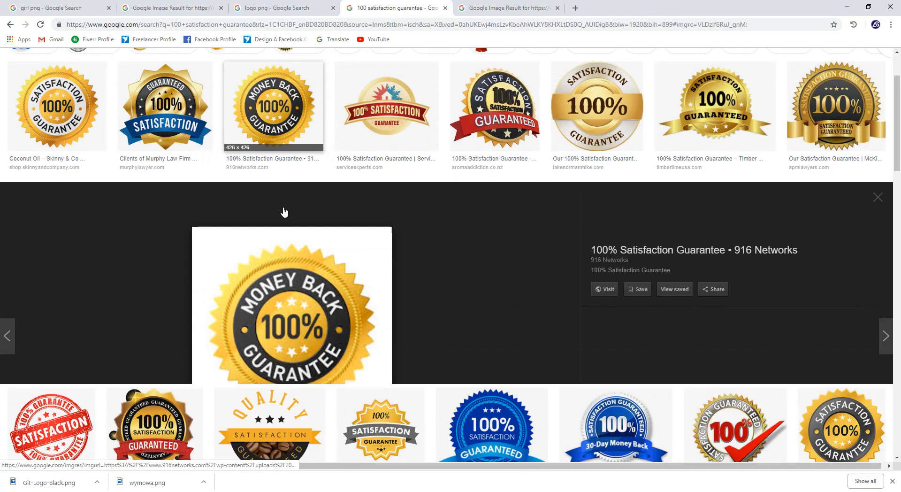
pyautogui.scroll(-4, 353, 267)
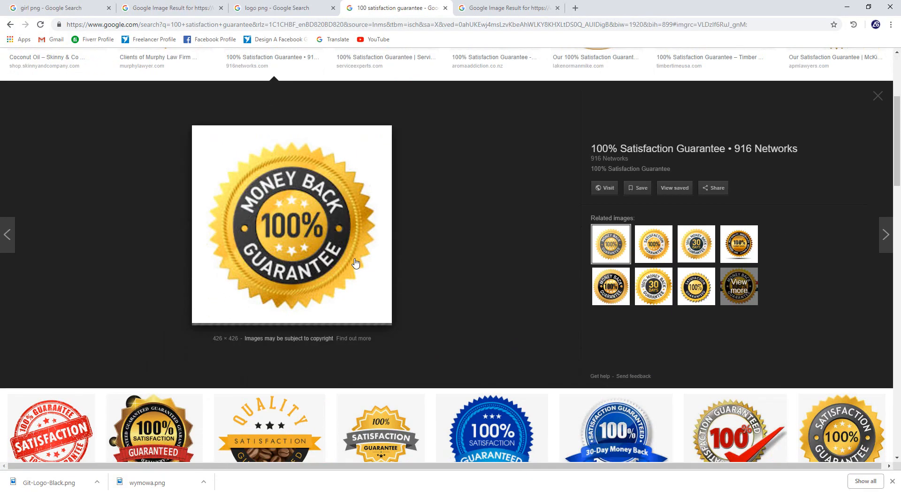
pyautogui.scroll(5, 270, 246)
pyautogui.click(65, 188)
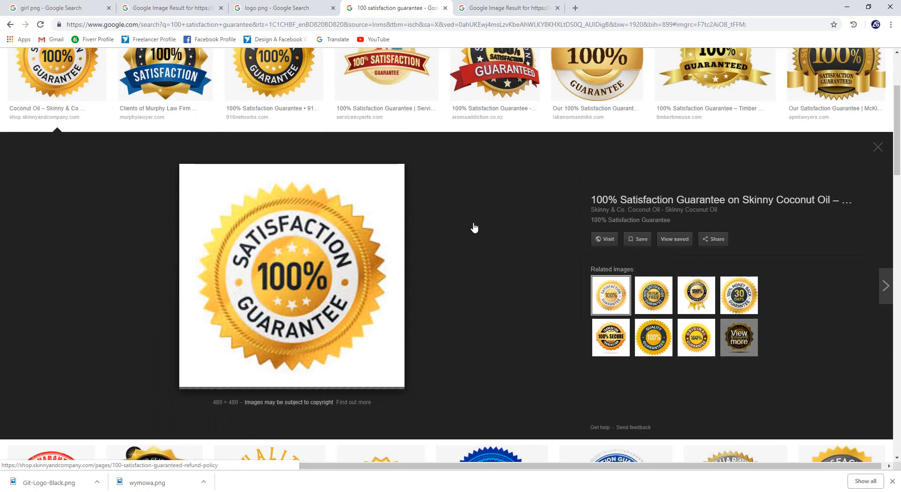
pyautogui.rightClick(294, 231)
pyautogui.click(338, 317)
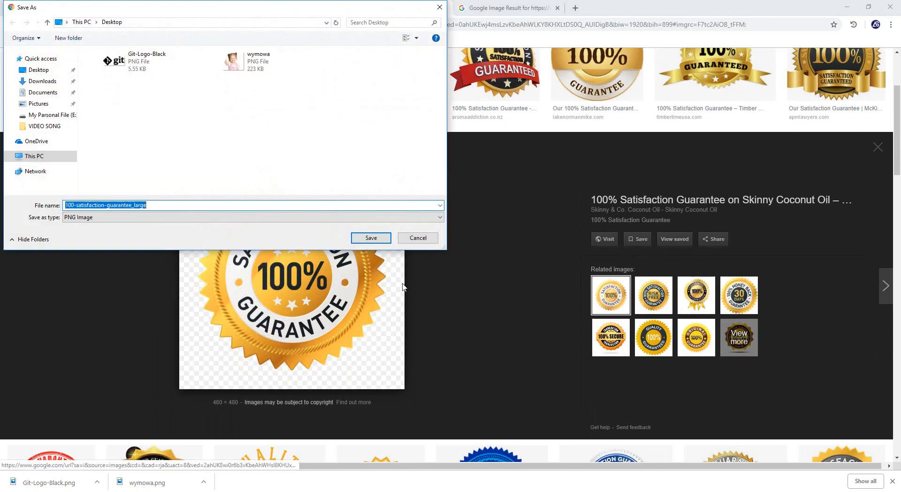
pyautogui.click(371, 237)
pyautogui.click(371, 240)
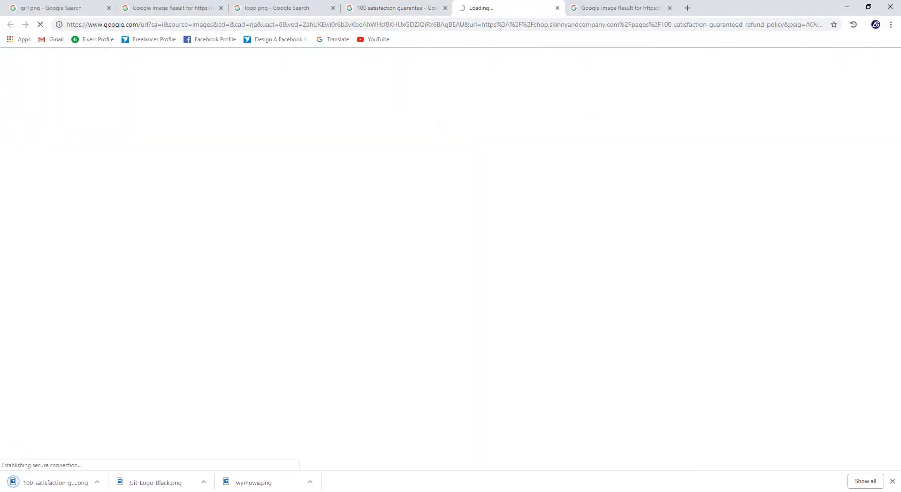
# Step: Switch to Photoshop, open the 100-satisfaction-guarantee_large image as a smart object and copy it into the Untitled-1 design
pyautogui.hotkey('alt', 'Tab')
pyautogui.click(25, 7)
pyautogui.click(43, 56)
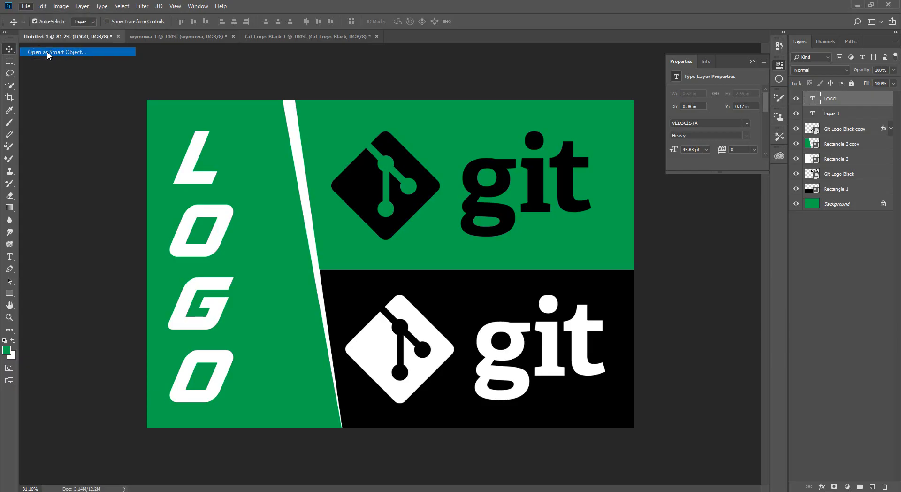
pyautogui.click(112, 55)
pyautogui.click(370, 238)
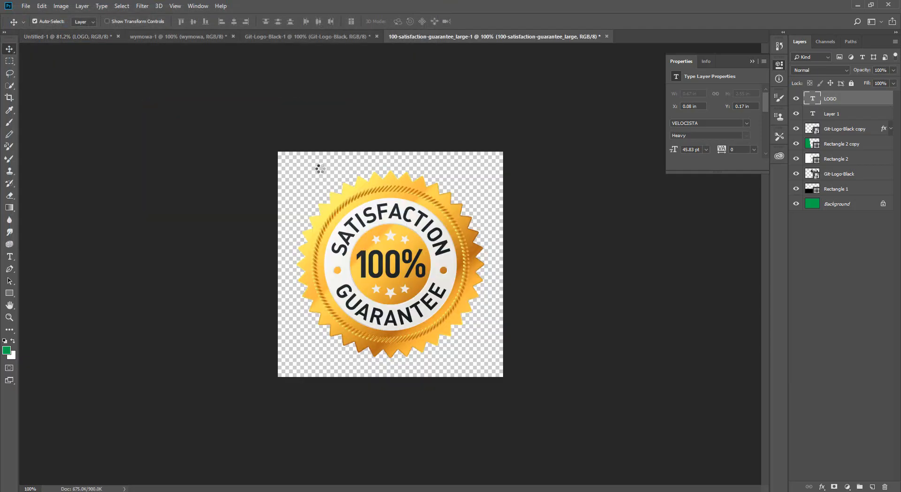
pyautogui.moveTo(111, 40); pyautogui.dragTo(299, 176)
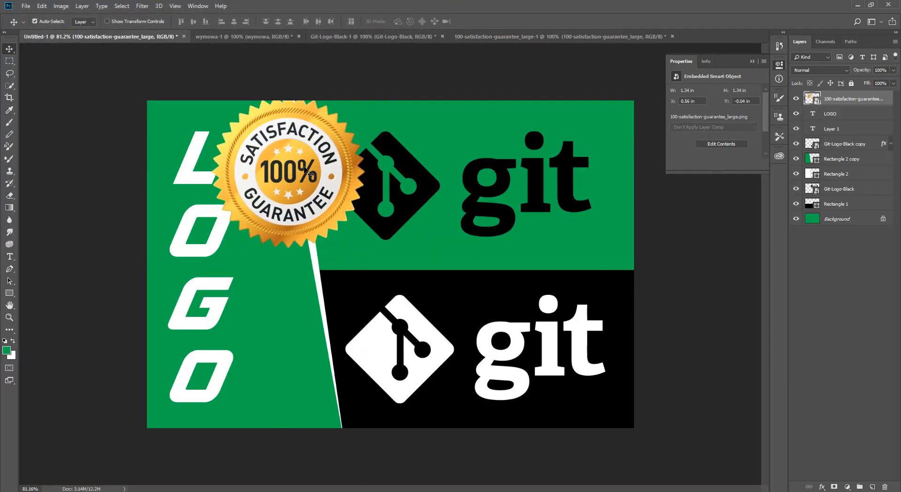
# Step: Scale the guarantee badge down to about 0.79 in wide and place it over the upper part of the white diagonal stripe
pyautogui.hotkey('ctrl', 't')
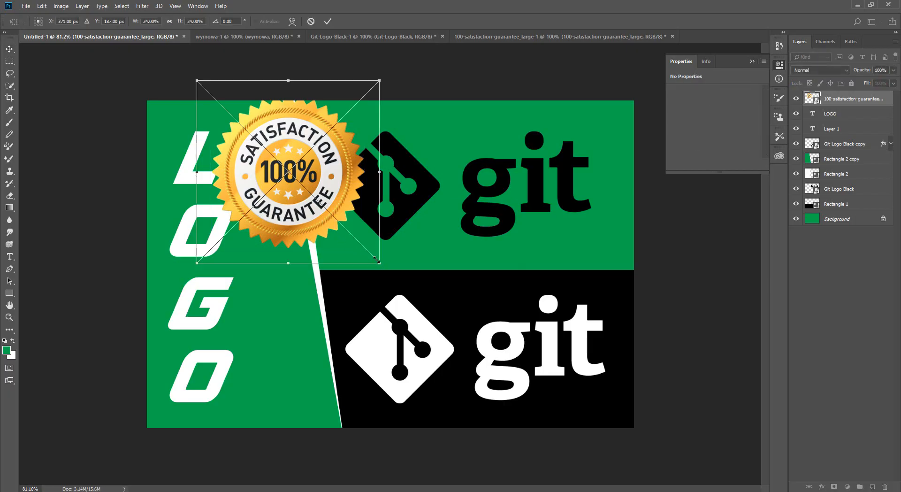
pyautogui.moveTo(377, 259); pyautogui.dragTo(342, 226)
pyautogui.click(328, 21)
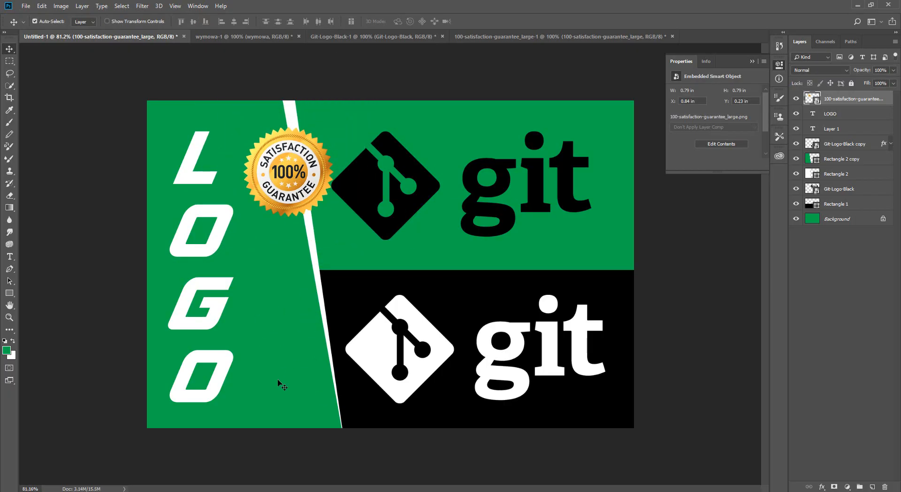
pyautogui.moveTo(304, 177); pyautogui.dragTo(297, 163)
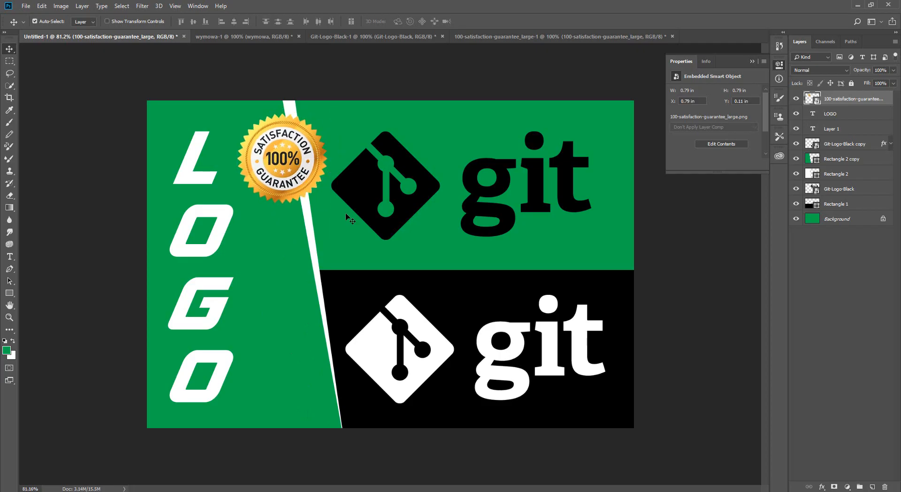
pyautogui.click(752, 62)
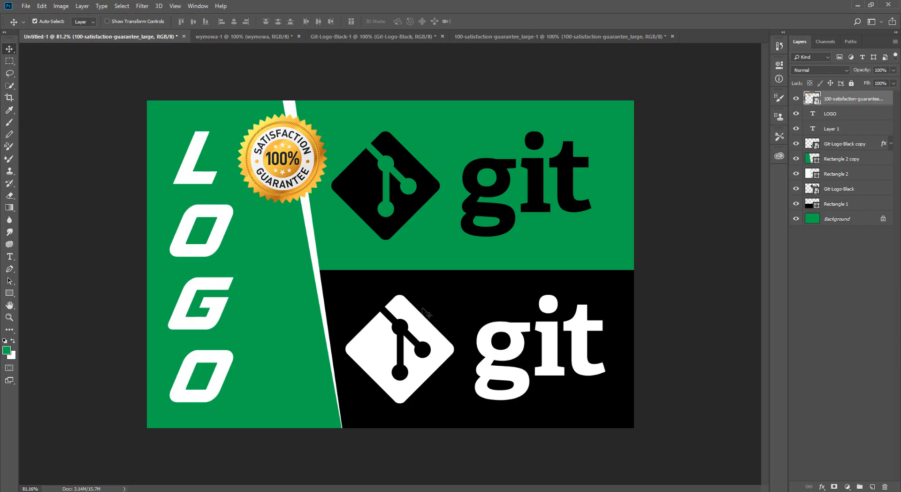
# Step: Delete every layer above the Background in Untitled-1 and fill the Background with white
pyautogui.press('Delete')
pyautogui.press('Delete')
pyautogui.press('Delete')
pyautogui.press('Delete')
pyautogui.press('Delete')
pyautogui.press('Delete')
pyautogui.press('Delete')
pyautogui.press('Delete')
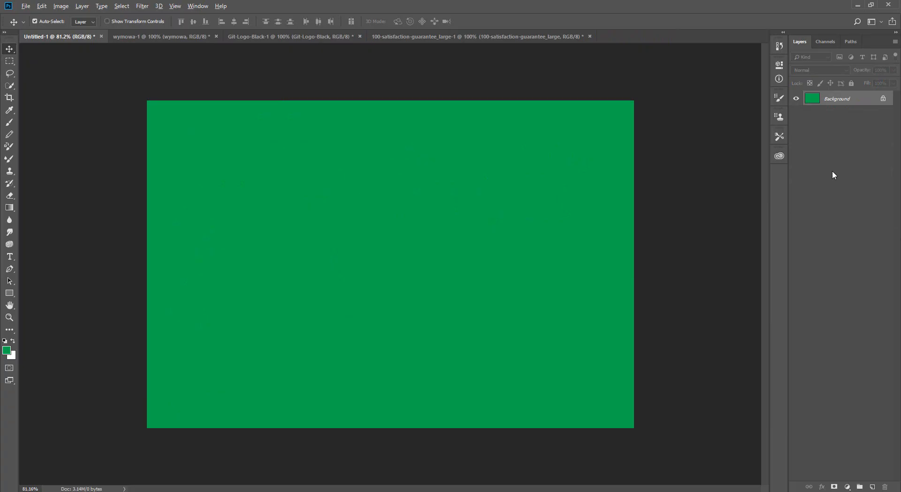
pyautogui.hotkey('ctrl', 'BackSpace')
# Step: Copy the wymowa girl photo into Untitled-1, standing on the left half of the white canvas
pyautogui.click(508, 37)
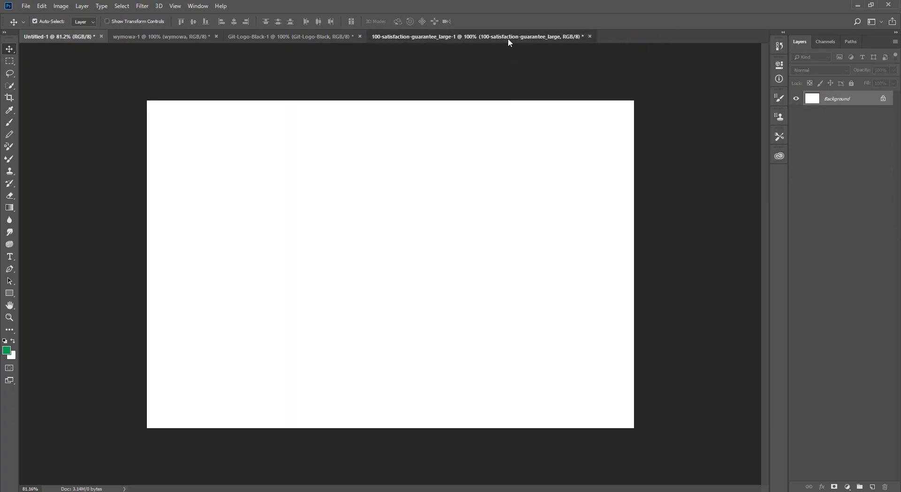
pyautogui.click(319, 37)
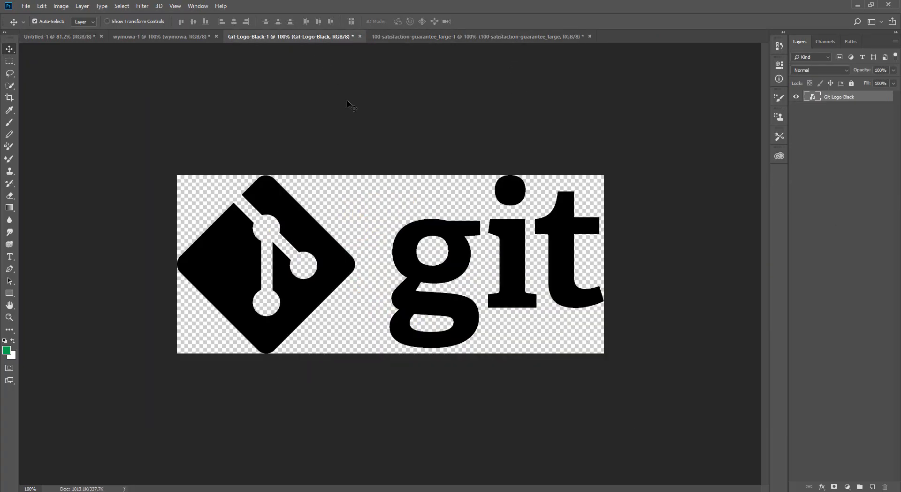
pyautogui.click(209, 36)
pyautogui.moveTo(416, 229); pyautogui.dragTo(317, 252)
# Step: Close the wymowa-1 and Git-Logo-Black-1 documents without saving them
pyautogui.click(241, 36)
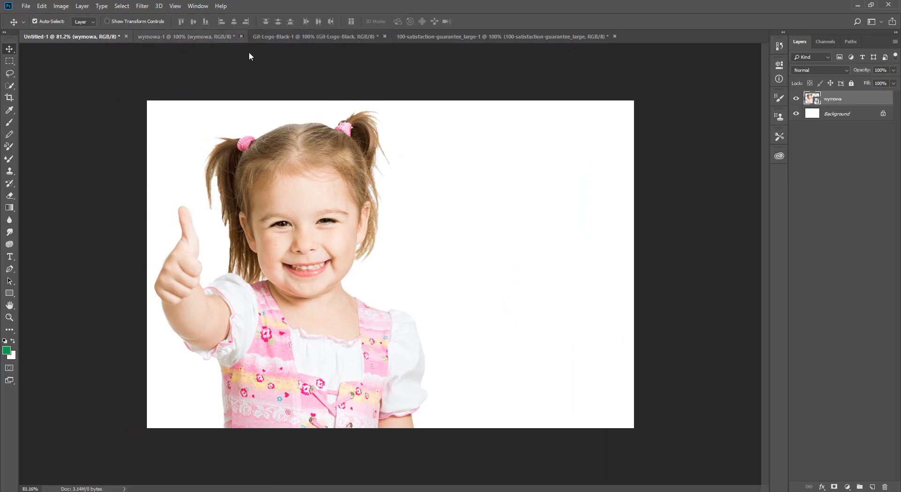
pyautogui.click(438, 188)
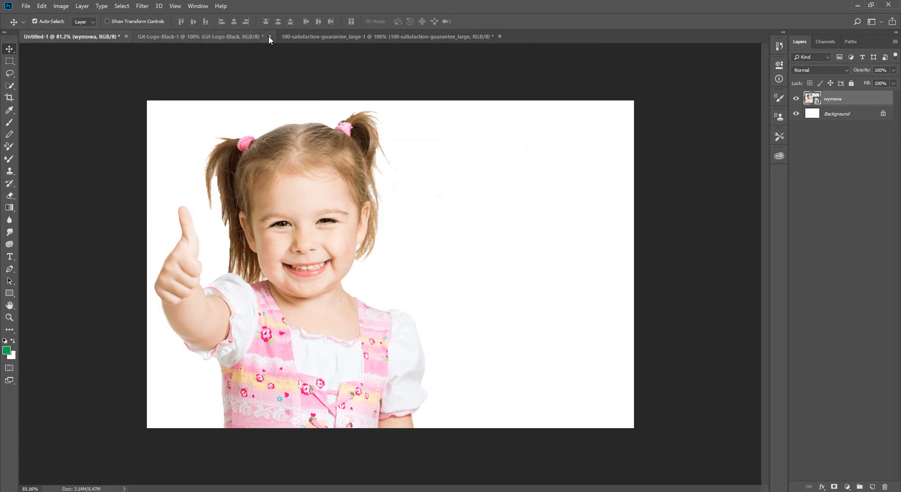
pyautogui.click(270, 36)
pyautogui.click(447, 187)
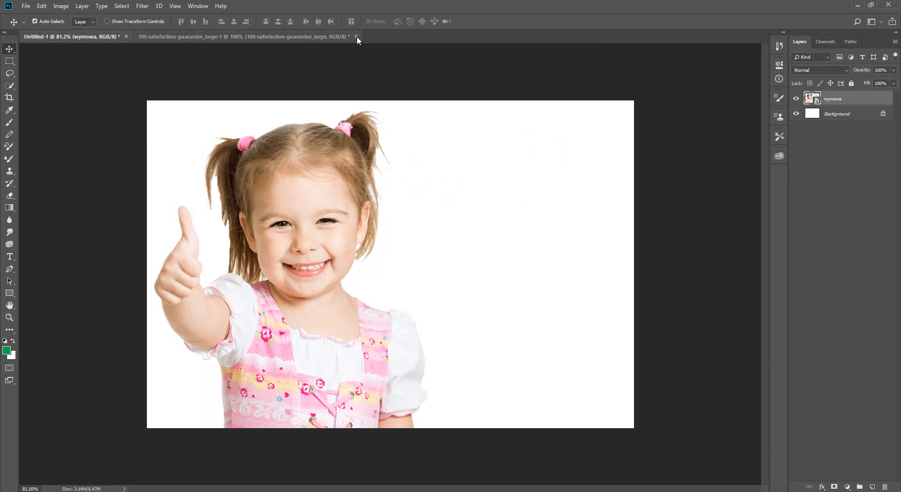
# Step: Draw a rectangle of about 1534 by 113 px across the canvas's bottom edge and fill it with the recent orange color
pyautogui.click(9, 294)
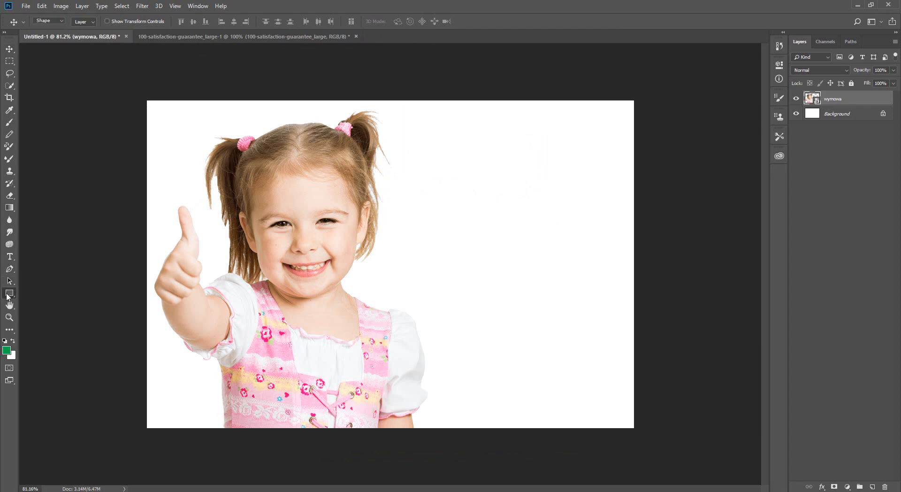
pyautogui.moveTo(188, 437); pyautogui.dragTo(665, 419)
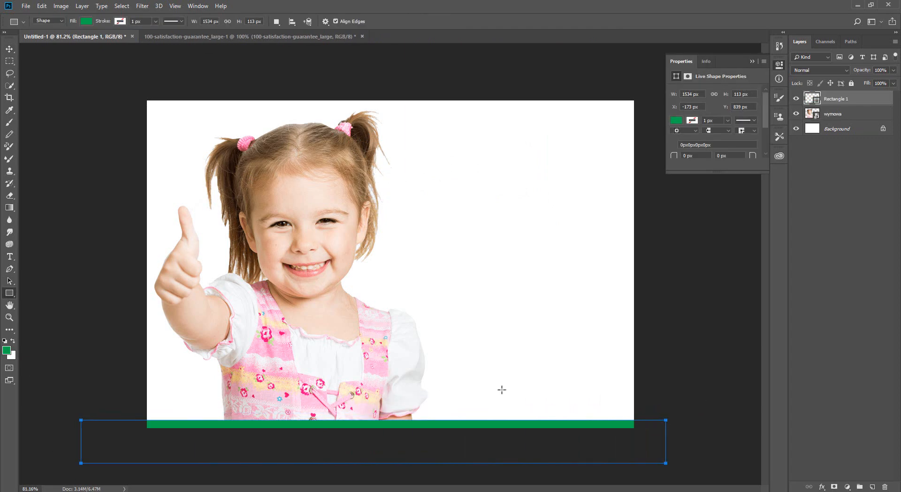
pyautogui.click(87, 21)
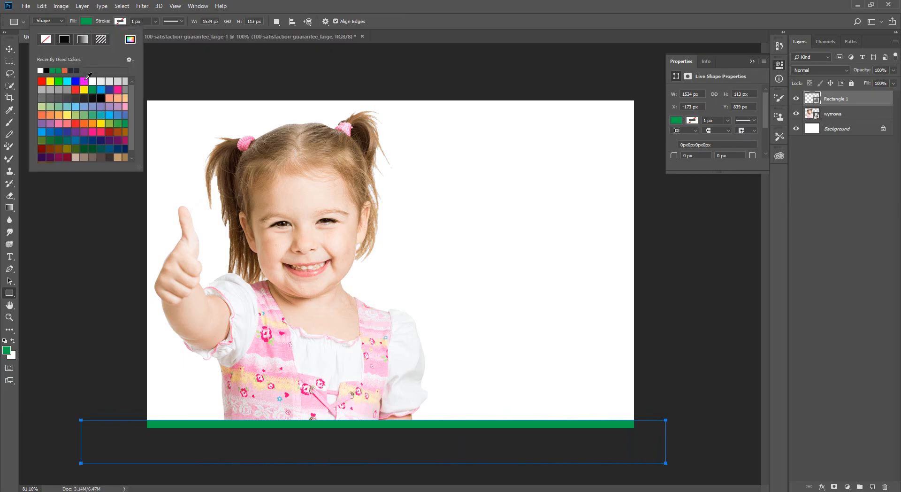
pyautogui.click(64, 70)
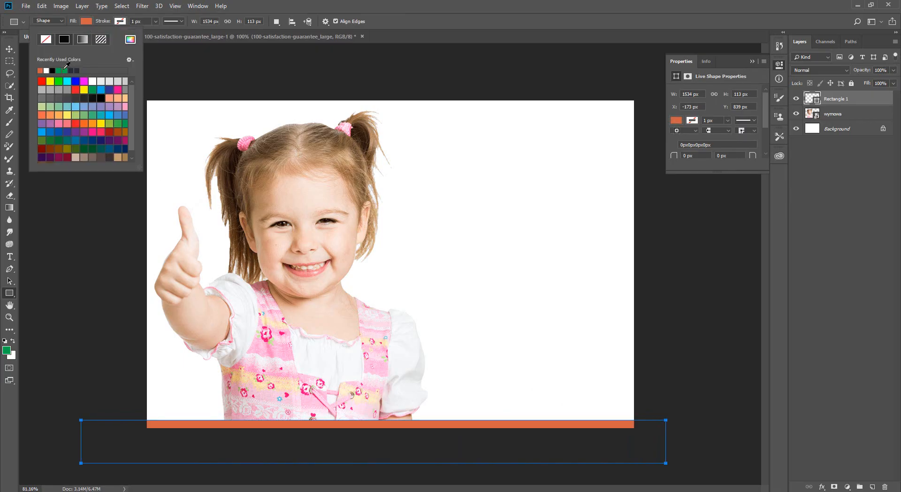
pyautogui.click(10, 48)
pyautogui.click(752, 62)
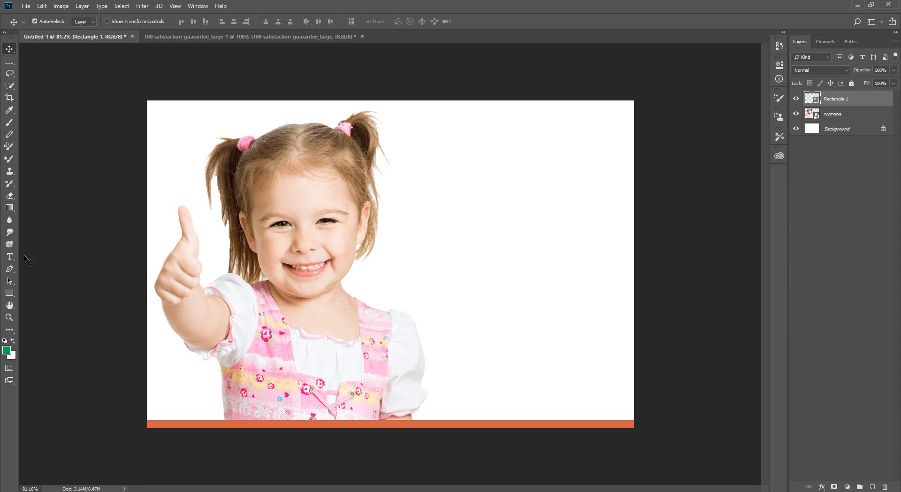
# Step: Add a new layer and enter the text "Background" in the white area beside the girl's head
pyautogui.click(9, 256)
pyautogui.moveTo(81, 420); pyautogui.dragTo(666, 463)
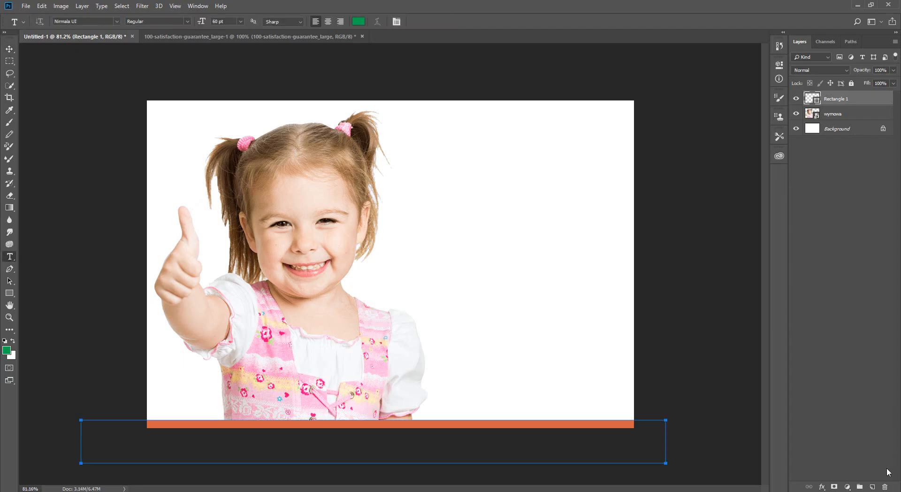
pyautogui.click(872, 487)
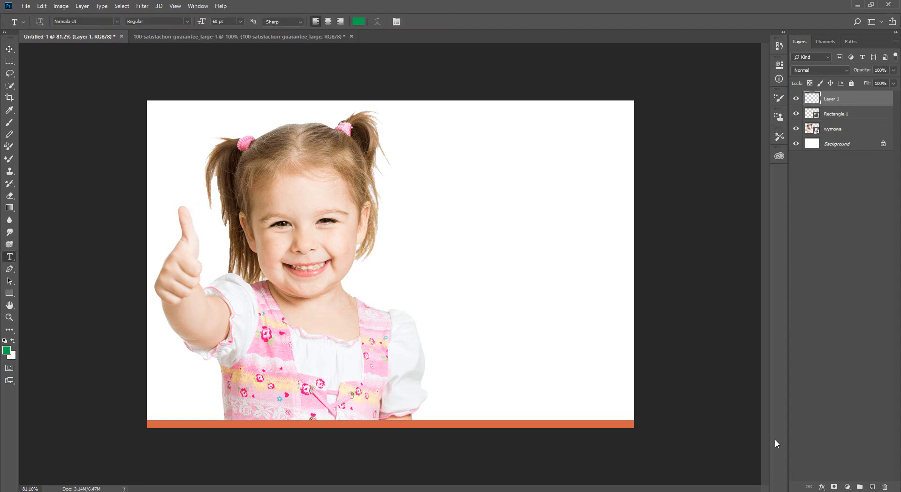
pyautogui.click(415, 156)
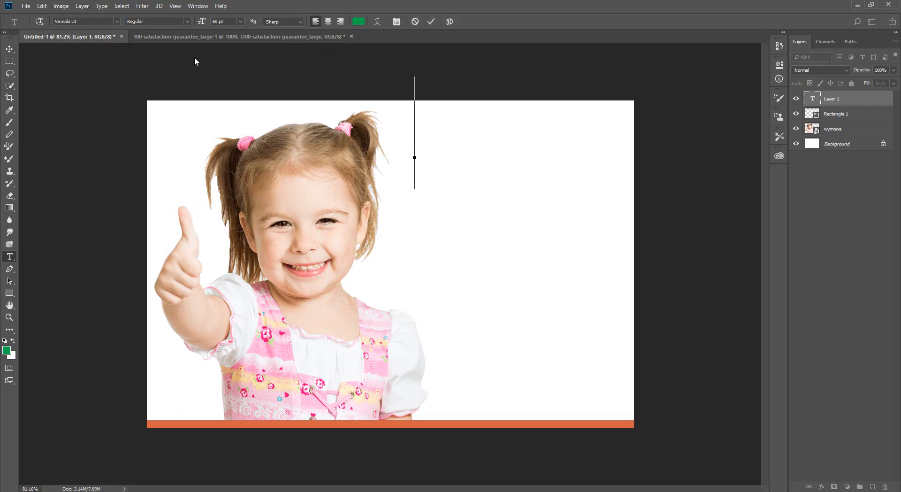
pyautogui.write('Back')
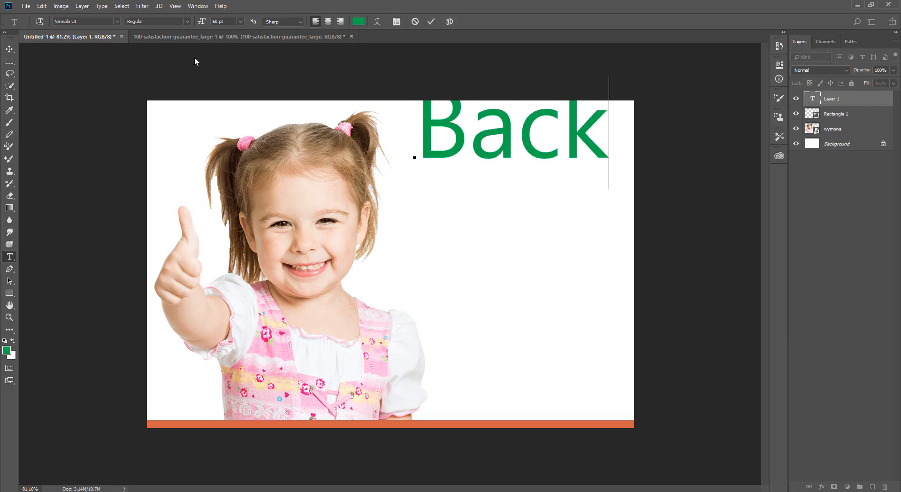
pyautogui.write('g')
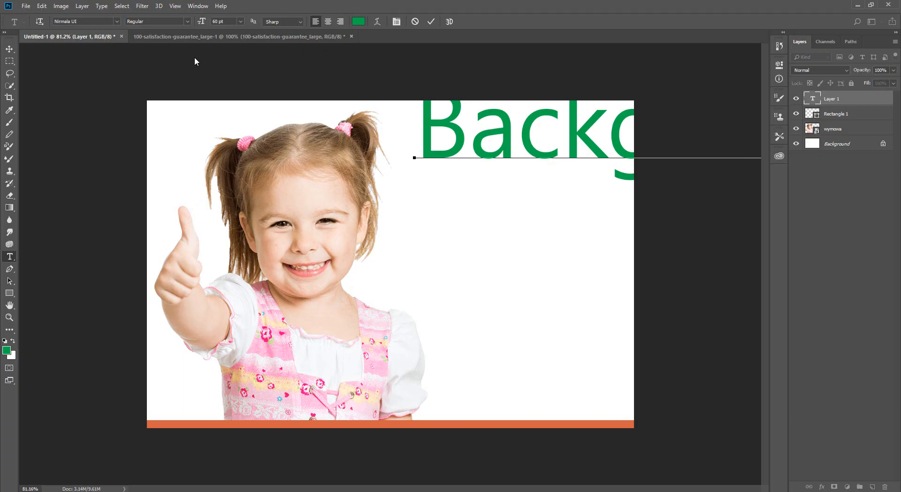
# Step: Set the whole Background text to the VELOCISTA Heavy font at 14 pt
pyautogui.hotkey('ctrl', 'a')
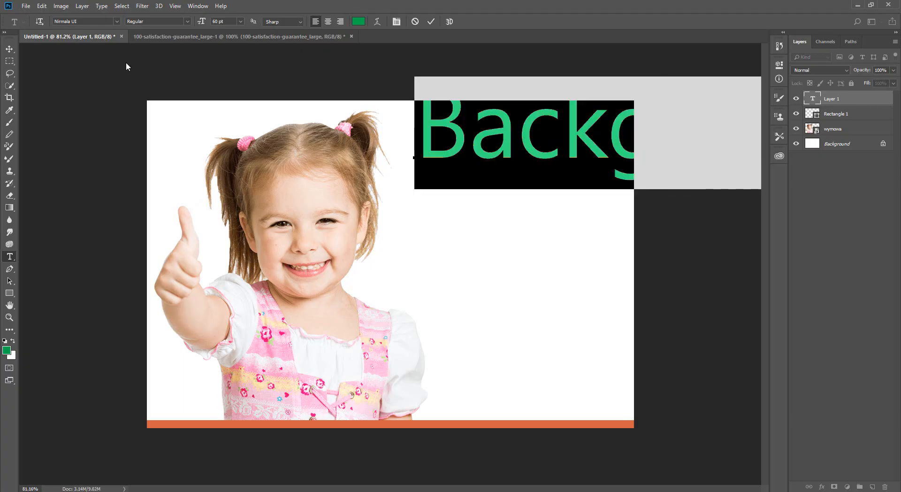
pyautogui.click(116, 21)
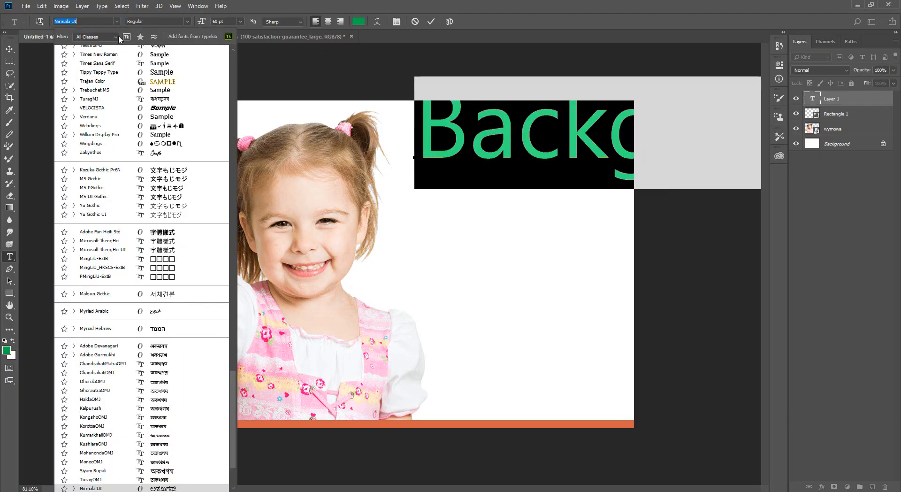
pyautogui.click(168, 111)
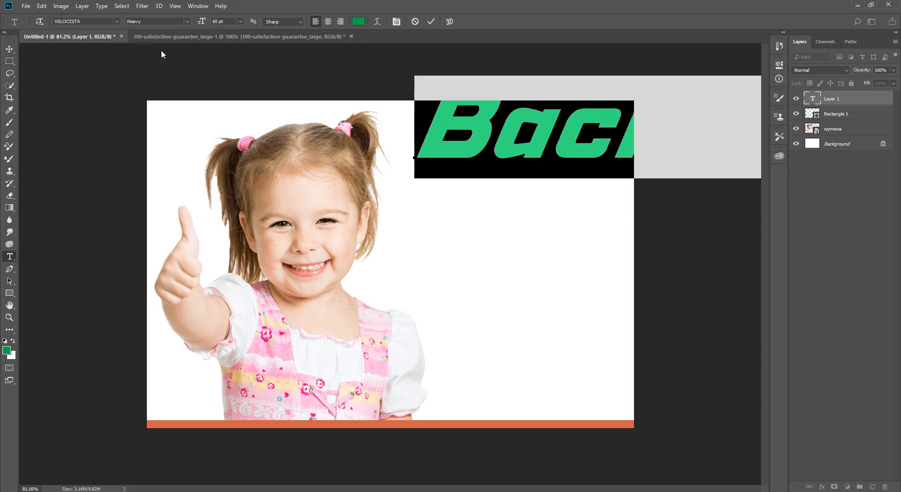
pyautogui.click(240, 21)
pyautogui.click(224, 83)
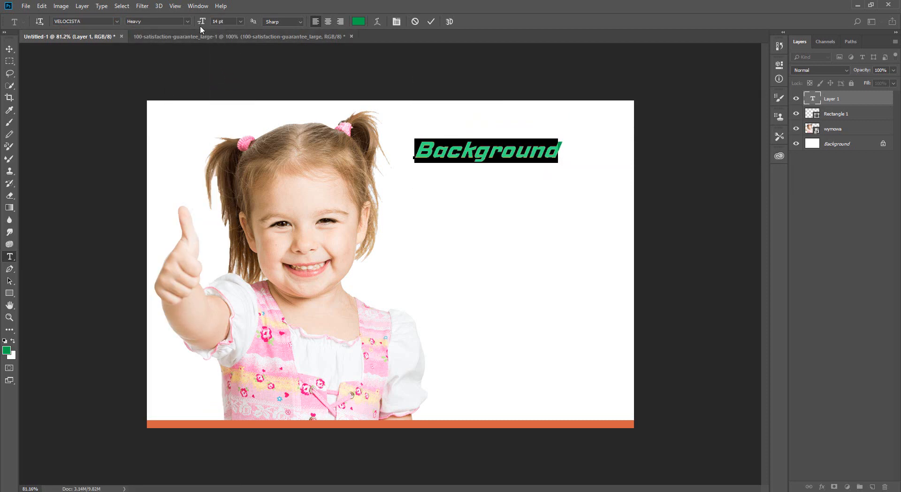
# Step: Browse the font previews and change the Background text's font to Bebas Neue Regular
pyautogui.click(117, 21)
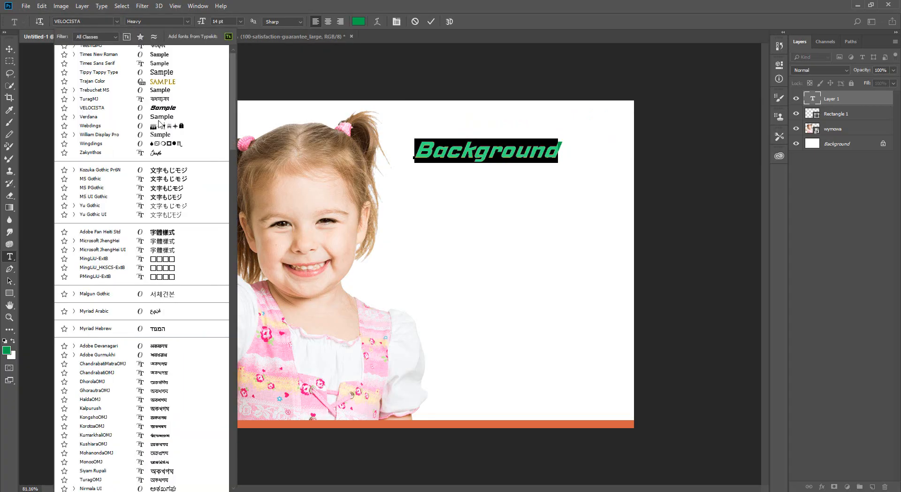
pyautogui.scroll(10, 188, 140)
pyautogui.scroll(-3, 193, 112)
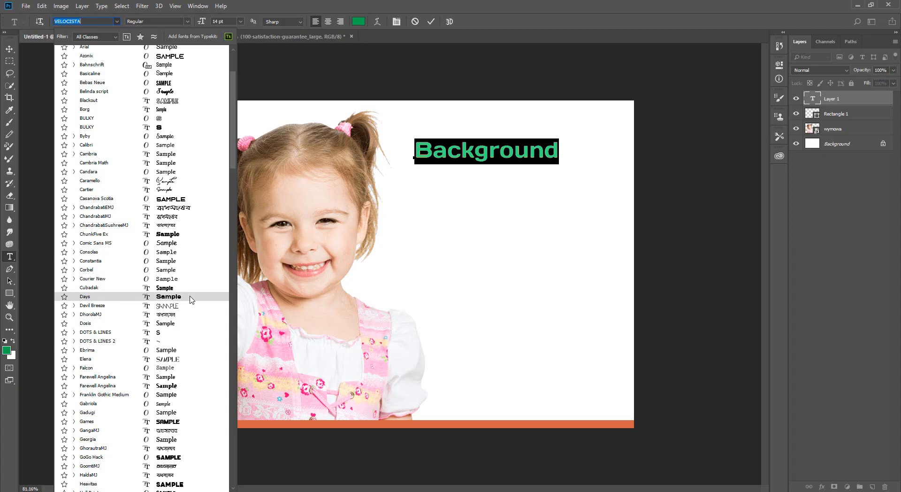
pyautogui.scroll(-3, 192, 300)
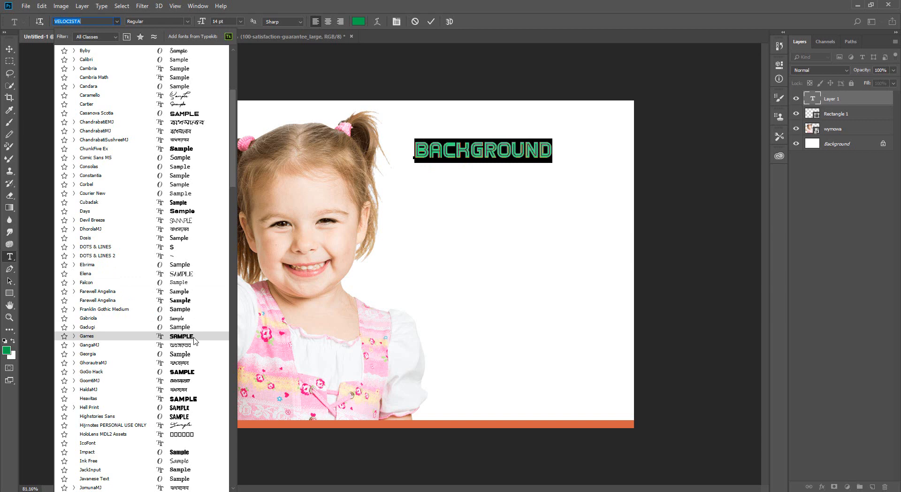
pyautogui.scroll(-2, 194, 343)
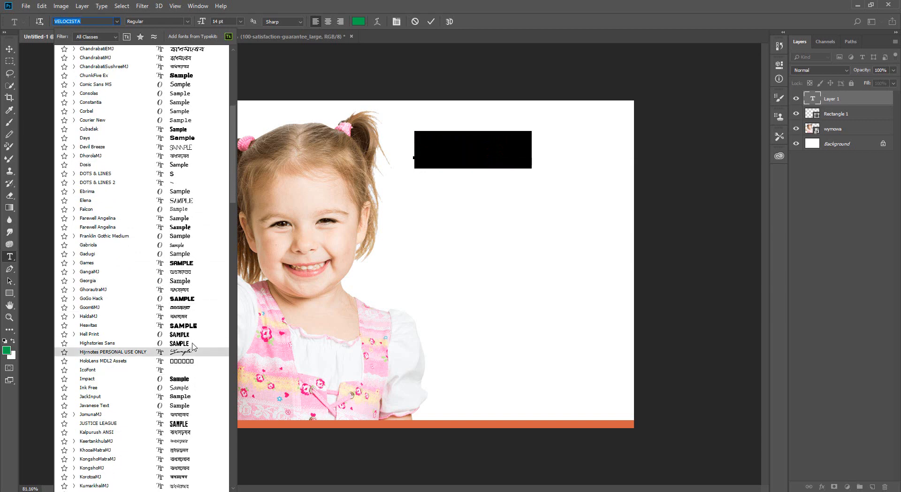
pyautogui.write('beb')
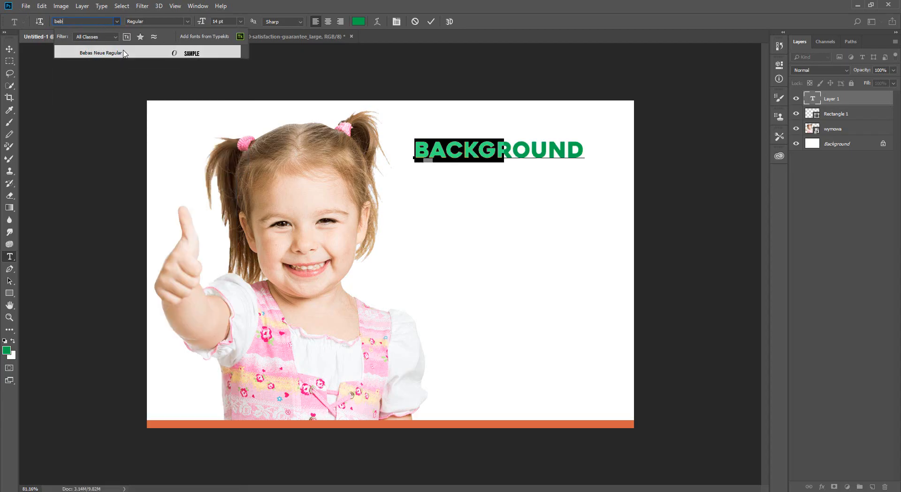
pyautogui.click(108, 52)
pyautogui.click(9, 49)
pyautogui.click(416, 159)
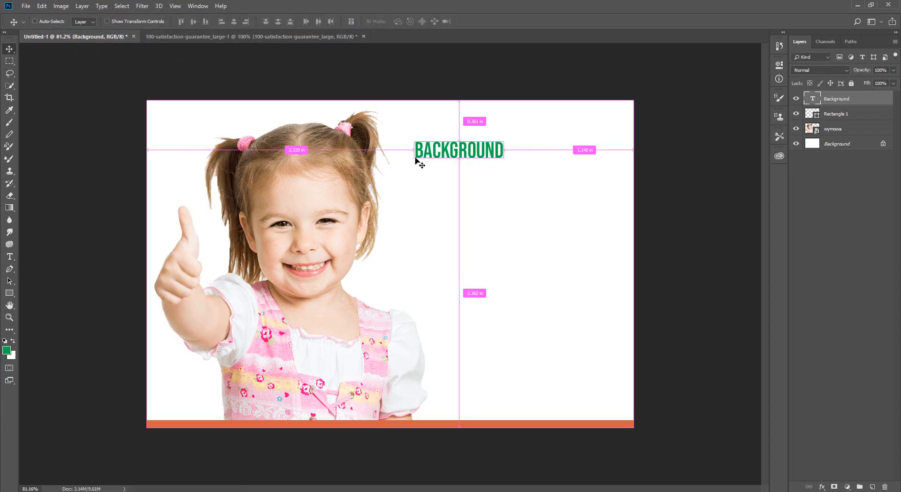
# Step: Enlarge the BACKGROUND text to about 258.43% and move it into the white space beside the girl's head
pyautogui.hotkey('ctrl', 't')
pyautogui.moveTo(505, 162); pyautogui.dragTo(576, 177)
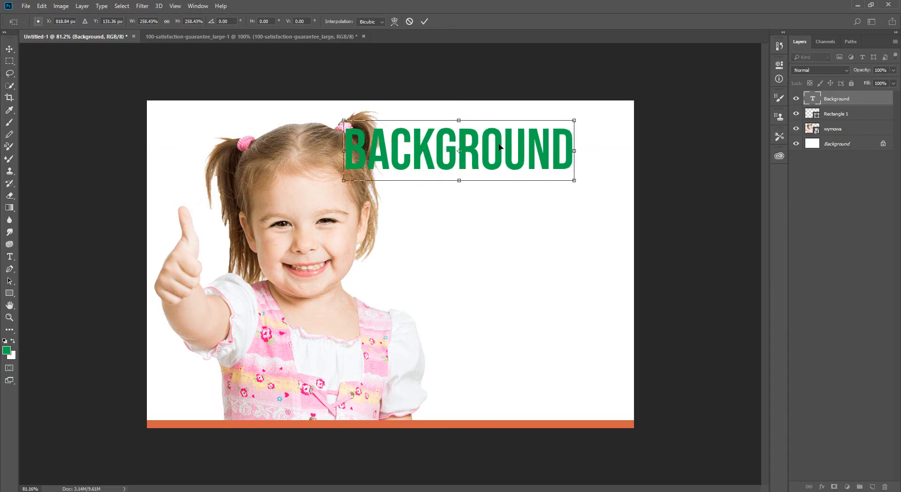
pyautogui.moveTo(495, 143); pyautogui.dragTo(542, 161)
pyautogui.click(424, 22)
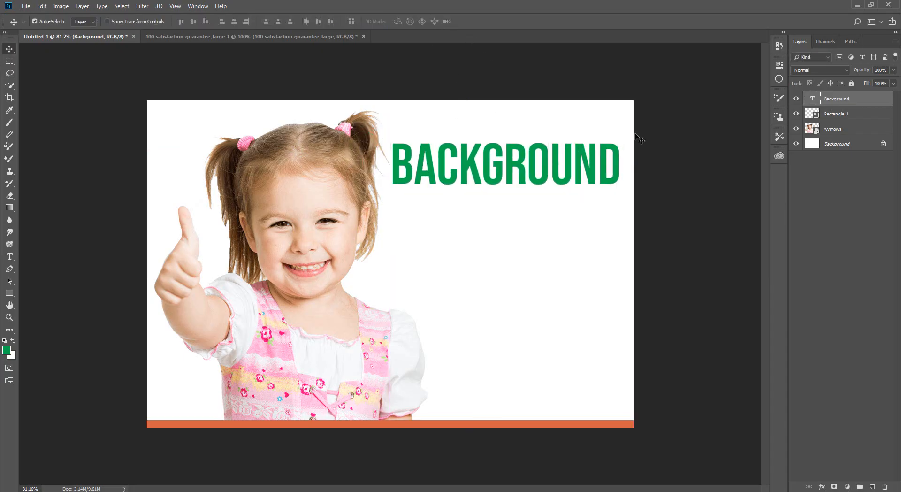
# Step: Recolour the BACKGROUND heading to pink ff7dc2, based on a pink sampled from the girl's dress
pyautogui.doubleClick(815, 102)
pyautogui.click(358, 21)
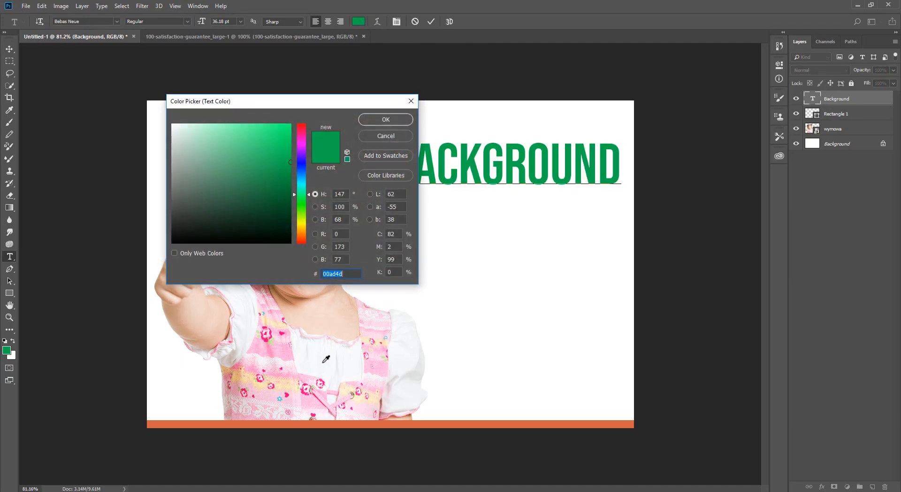
pyautogui.click(340, 359)
pyautogui.click(368, 365)
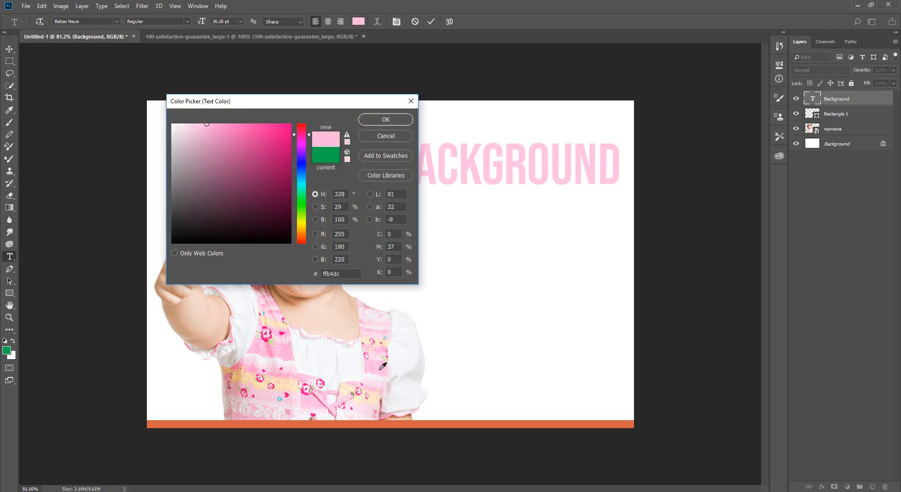
pyautogui.click(232, 124)
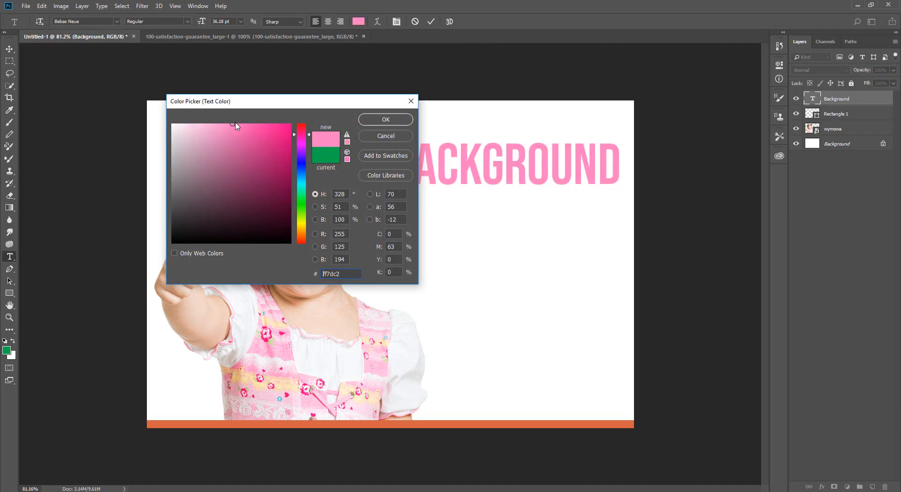
pyautogui.click(382, 121)
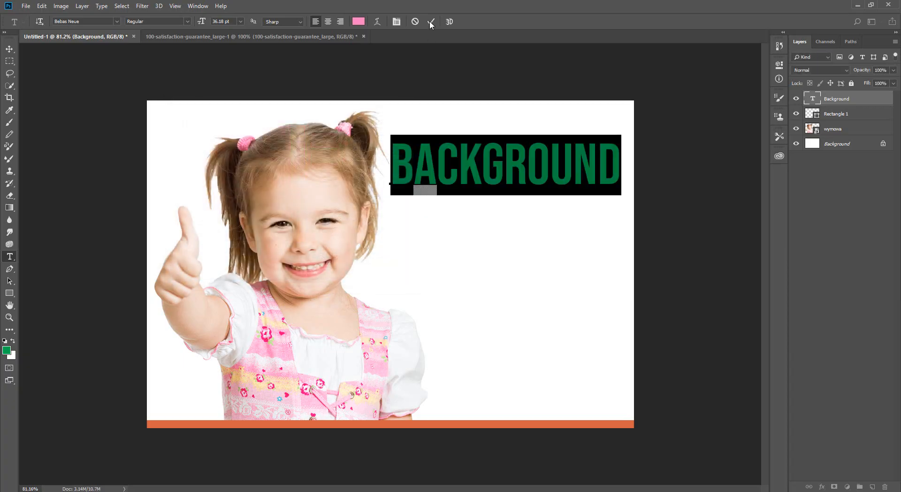
pyautogui.click(431, 22)
# Step: Duplicate the BACKGROUND heading directly below itself and change the copy's text to REMOVE
pyautogui.press('v')
pyautogui.moveTo(469, 171); pyautogui.dragTo(471, 217)
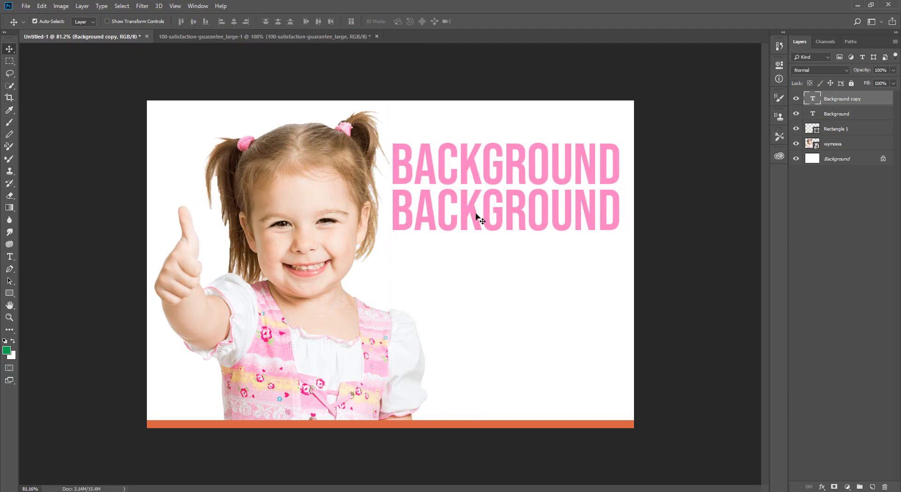
pyautogui.doubleClick(817, 97)
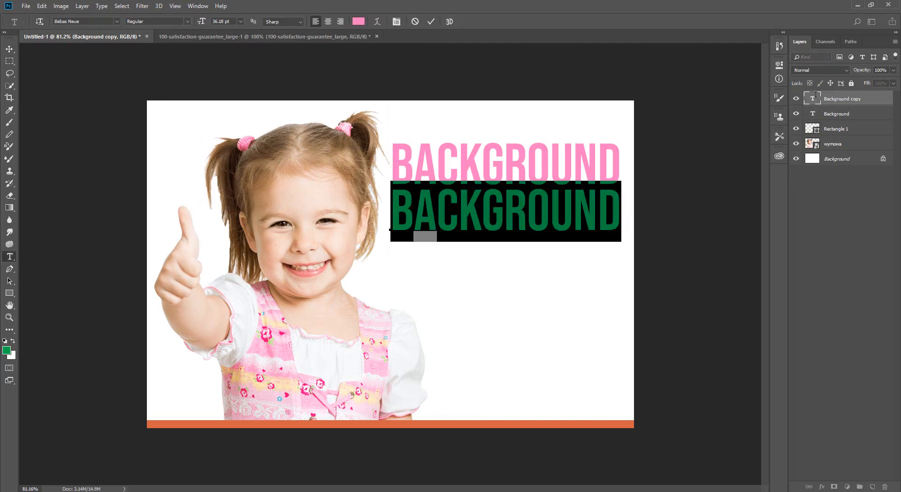
pyautogui.write('REMOVE')
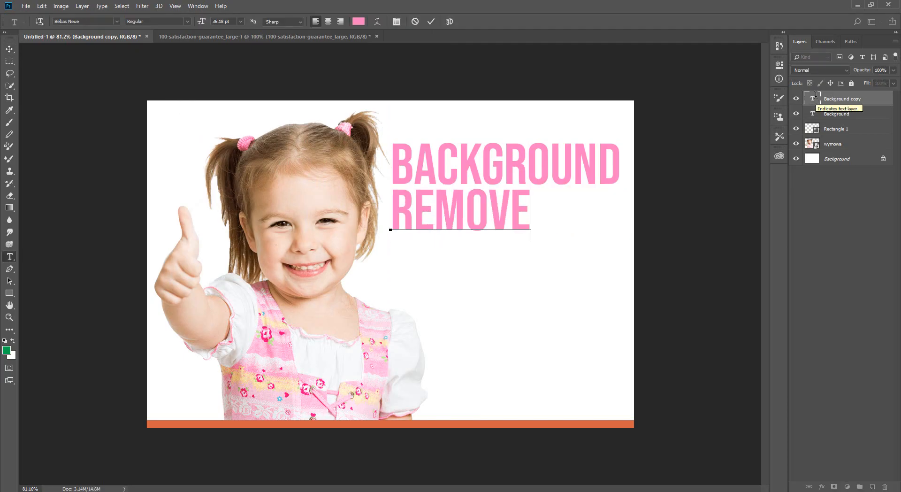
pyautogui.write(' SER')
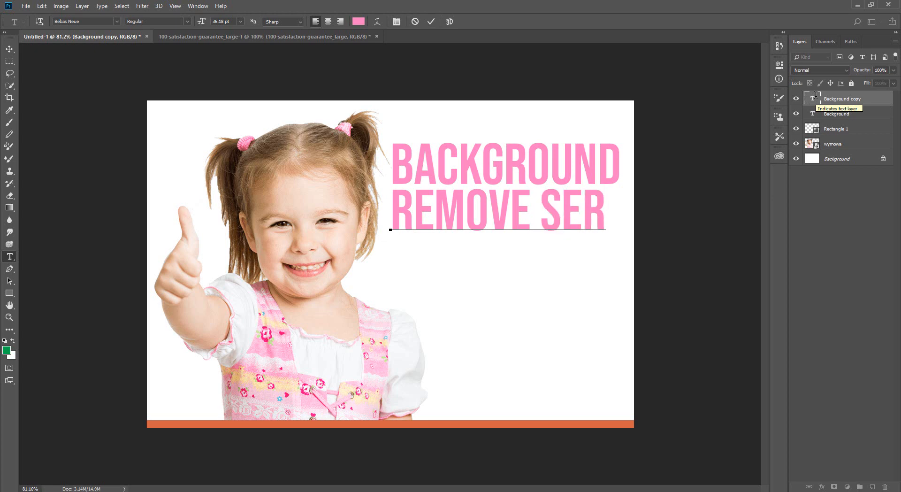
pyautogui.press('BackSpace')
pyautogui.press('BackSpace')
pyautogui.press('BackSpace')
pyautogui.press('BackSpace')
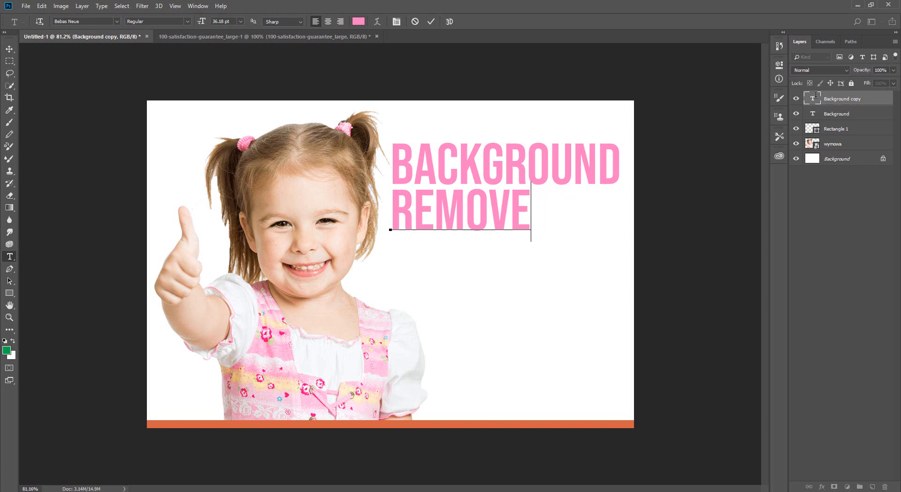
pyautogui.hotkey('ctrl', 'Return')
# Step: Enlarge the REMOVE text to about 164% to match the heading's width and place it close beneath BACKGROUND
pyautogui.hotkey('ctrl', 't')
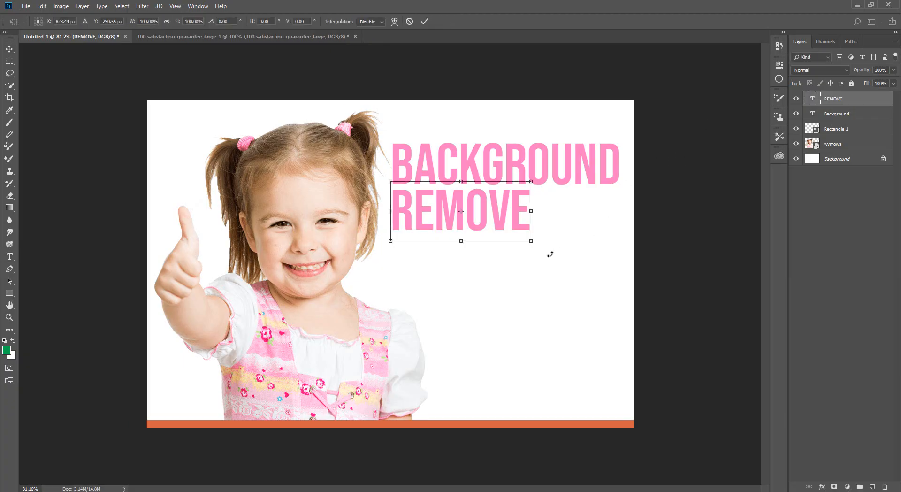
pyautogui.moveTo(531, 241); pyautogui.dragTo(621, 279)
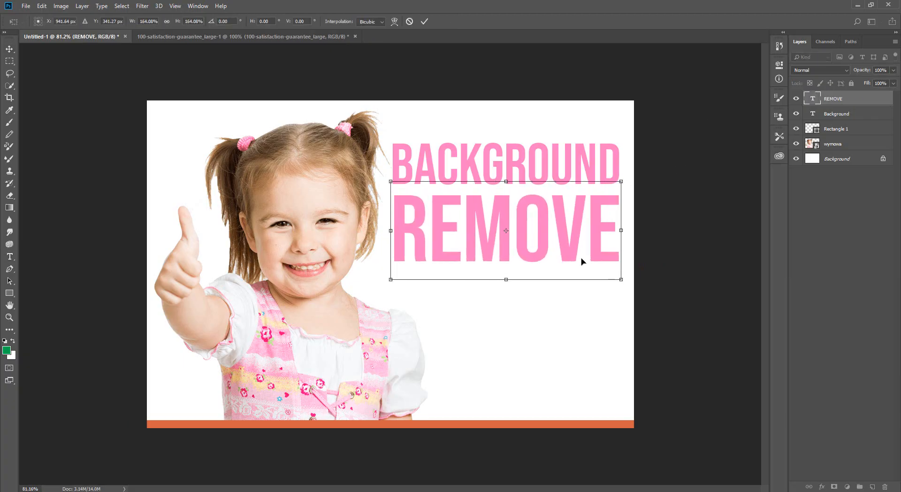
pyautogui.moveTo(561, 238); pyautogui.dragTo(560, 233)
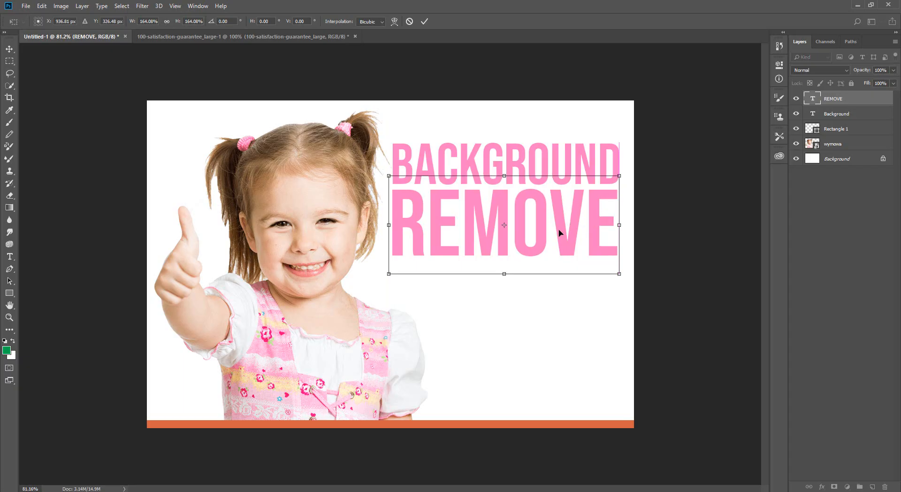
pyautogui.rightClick(559, 229)
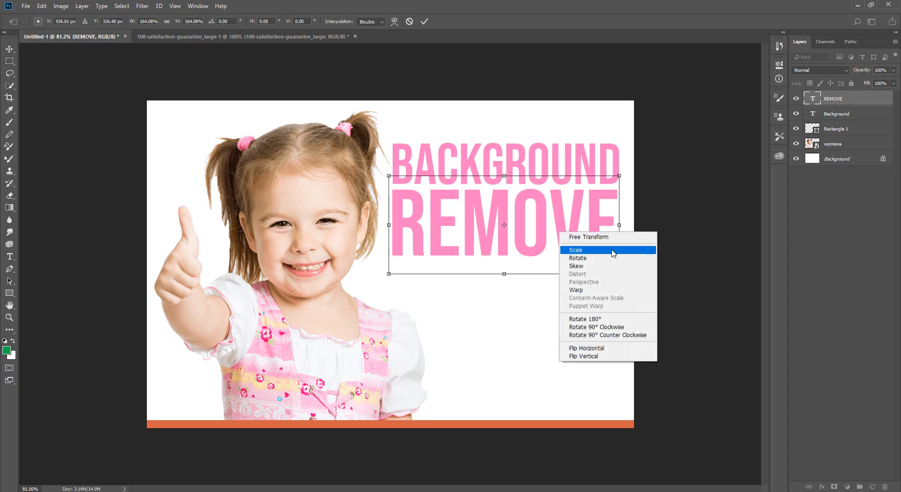
pyautogui.click(426, 21)
pyautogui.click(426, 21)
pyautogui.scroll(3, 545, 183)
pyautogui.scroll(-3, 547, 183)
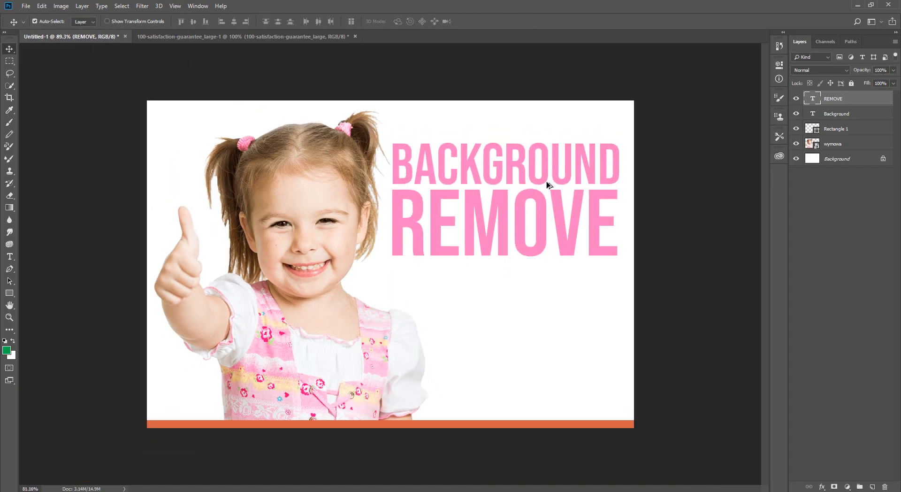
# Step: Set the colour of the REMOVE text to dark grey 3d3d3d
pyautogui.doubleClick(811, 99)
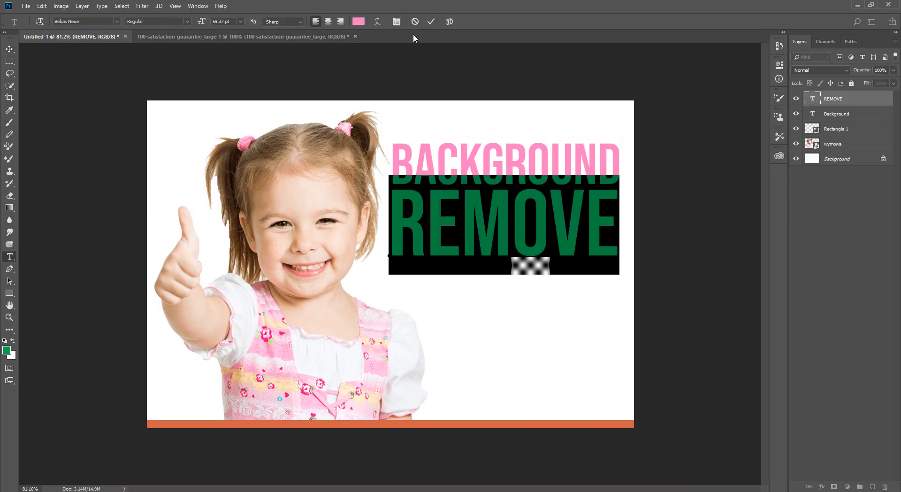
pyautogui.click(358, 21)
pyautogui.moveTo(250, 199)
pyautogui.mouseDown()
pyautogui.moveTo(196, 209)
pyautogui.moveTo(199, 218)
pyautogui.moveTo(170, 215)
pyautogui.mouseUp()
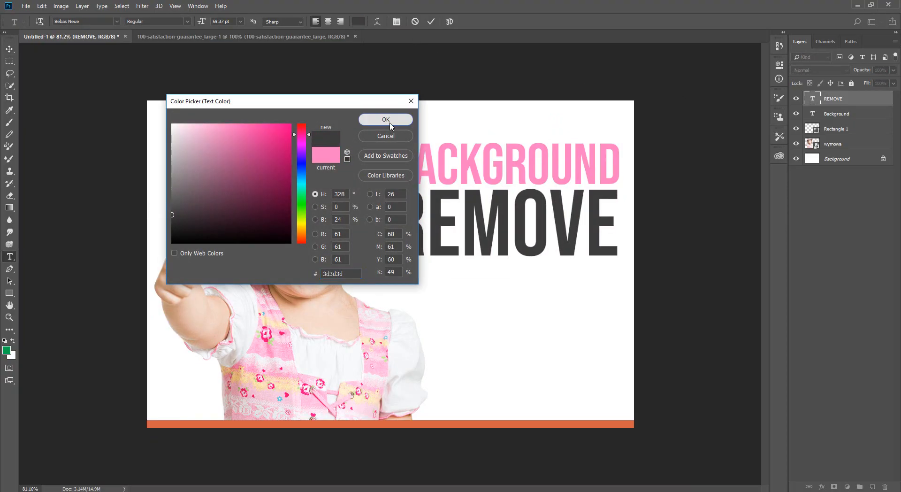
pyautogui.click(385, 119)
pyautogui.click(431, 21)
# Step: Recolour the BACKGROUND heading to a bright orange based on a sample of the orange bar along the canvas's lower edge
pyautogui.doubleClick(813, 114)
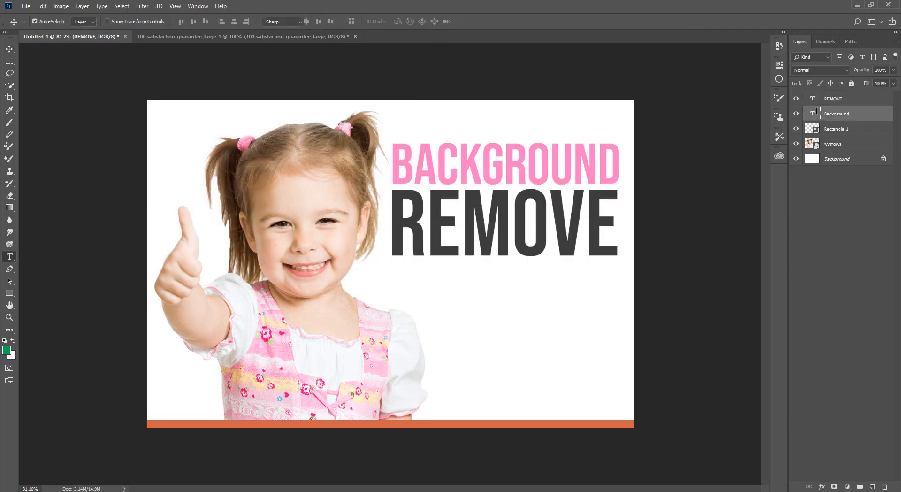
pyautogui.click(358, 22)
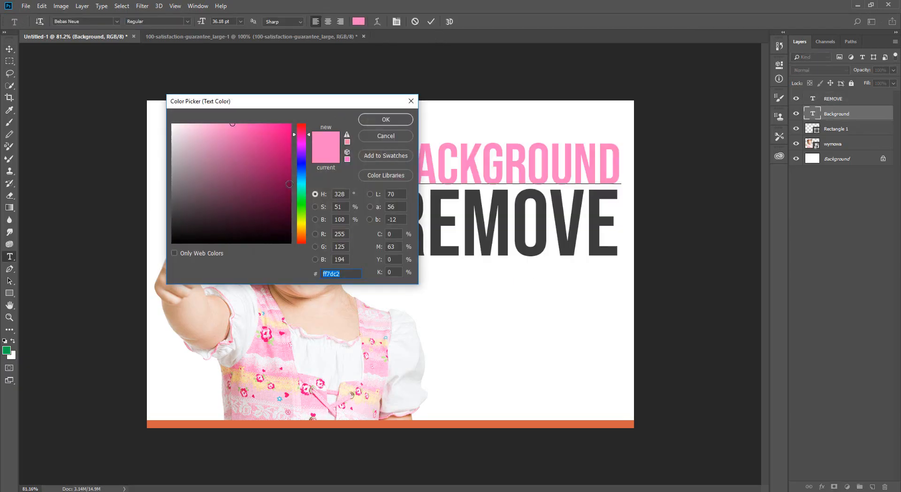
pyautogui.moveTo(305, 243)
pyautogui.mouseDown()
pyautogui.moveTo(303, 231)
pyautogui.moveTo(304, 243)
pyautogui.mouseUp()
pyautogui.click(286, 125)
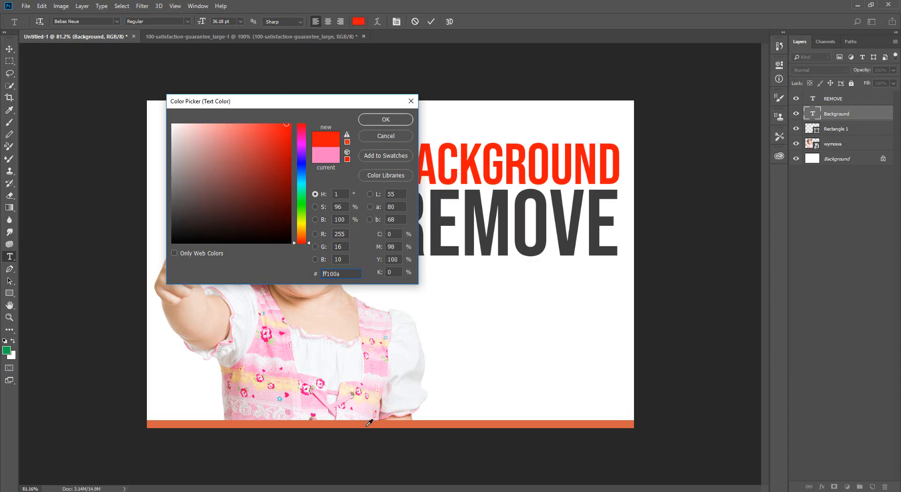
pyautogui.click(366, 424)
pyautogui.click(281, 137)
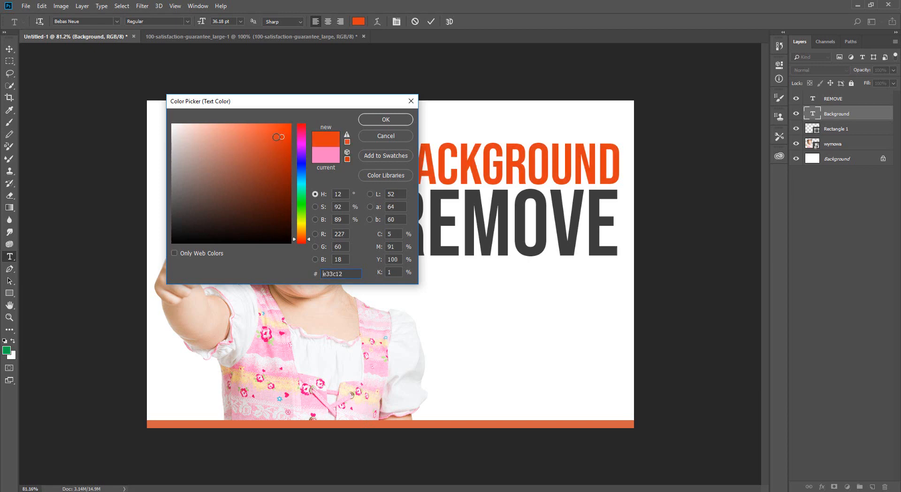
pyautogui.click(261, 127)
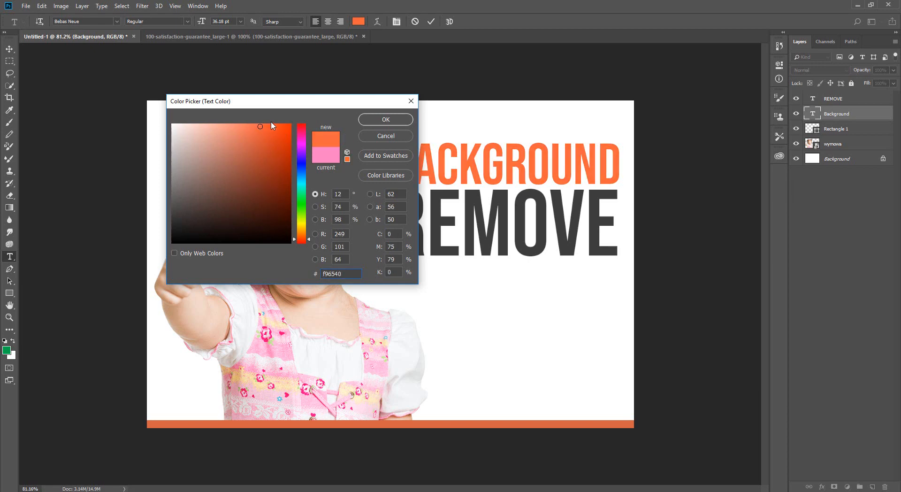
pyautogui.click(386, 119)
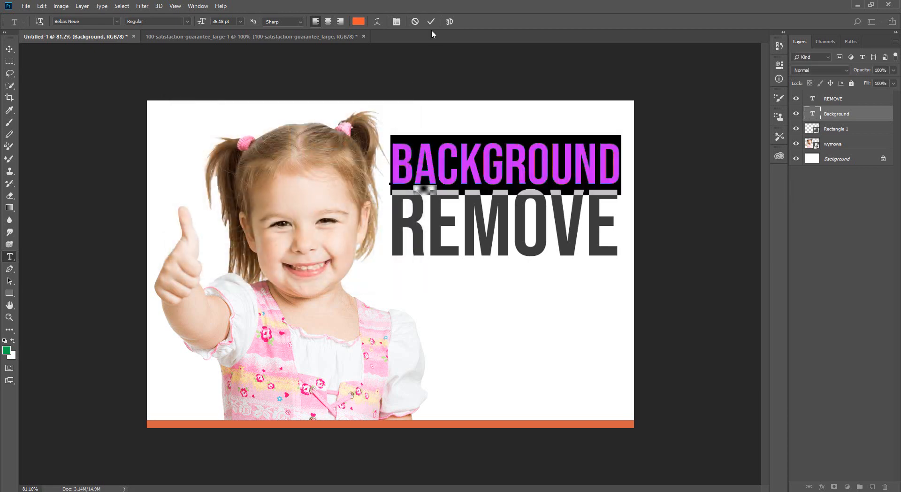
pyautogui.click(431, 22)
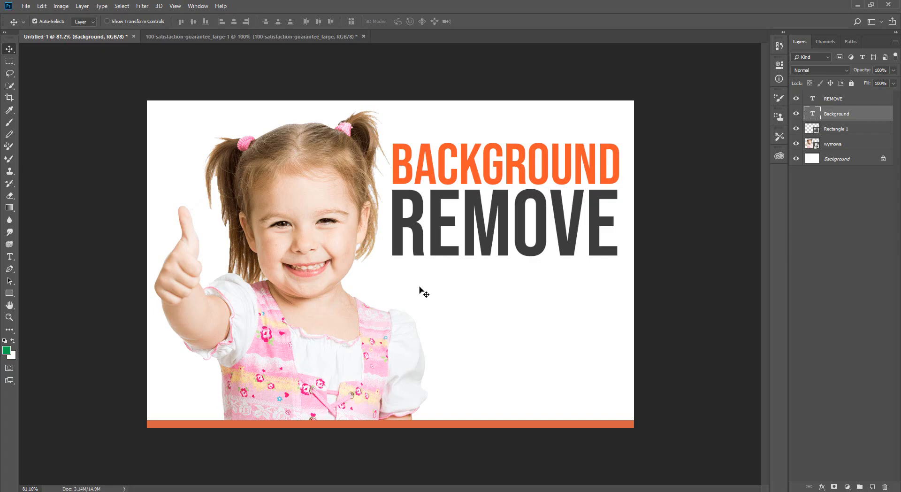
pyautogui.scroll(-5, 423, 295)
pyautogui.scroll(5, 423, 294)
pyautogui.hotkey('alt', 'Tab')
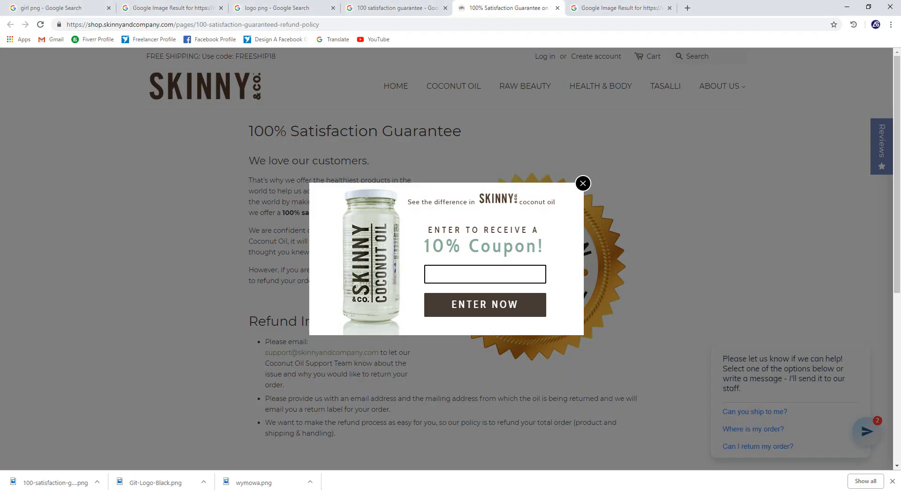
pyautogui.click(446, 26)
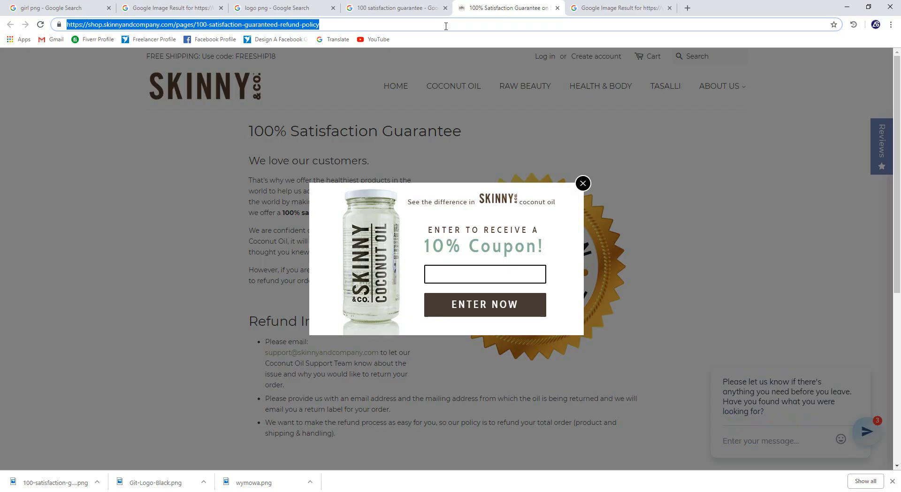
pyautogui.hotkey('alt', 'Tab')
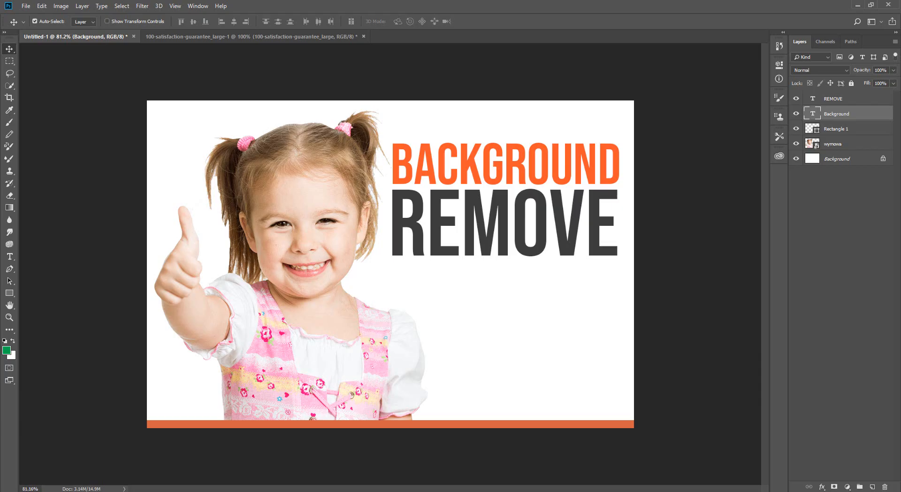
# Step: Copy the 100% satisfaction guarantee badge from its own document onto the girl's dress below REMOVE and scale it to about 21%
pyautogui.click(225, 36)
pyautogui.moveTo(442, 267); pyautogui.dragTo(387, 341)
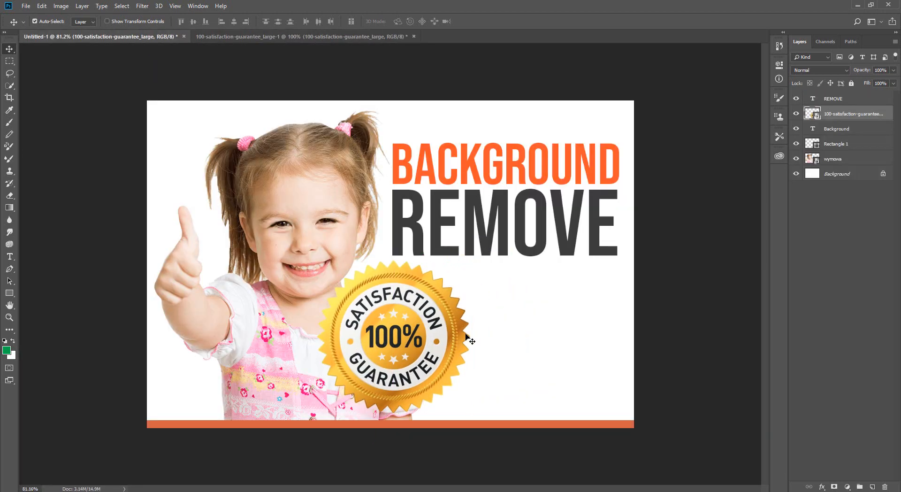
pyautogui.hotkey('ctrl', 't')
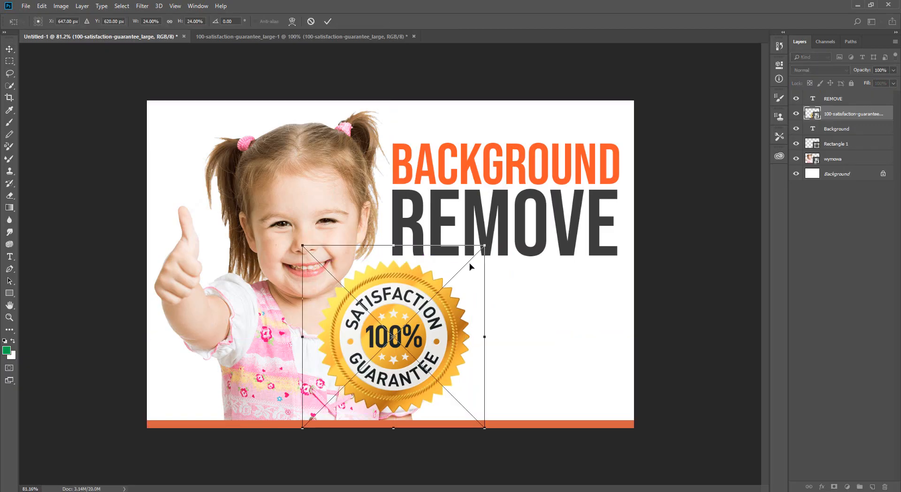
pyautogui.moveTo(484, 246); pyautogui.dragTo(473, 257)
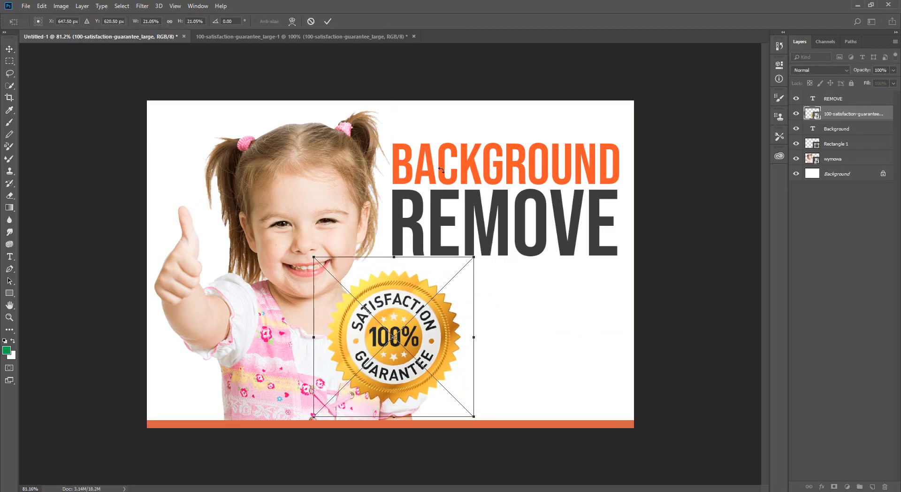
pyautogui.click(332, 22)
# Step: Give the guarantee badge a drop shadow with 16% opacity, 120° angle and 11 px distance, and nudge the badge slightly down and left
pyautogui.rightClick(860, 112)
pyautogui.click(862, 115)
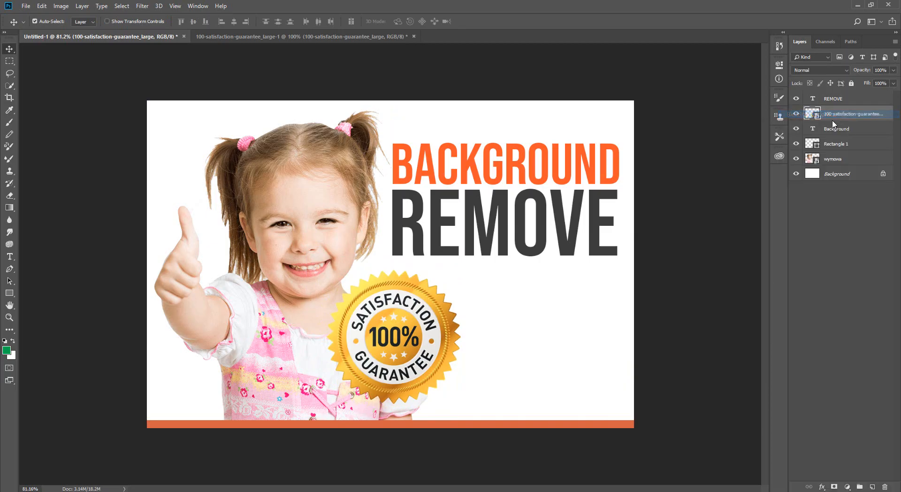
pyautogui.click(306, 258)
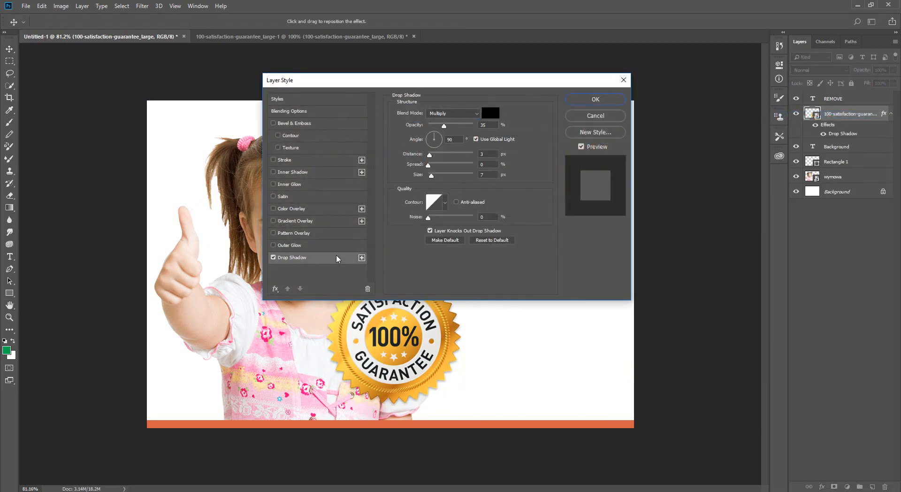
pyautogui.moveTo(474, 326); pyautogui.dragTo(464, 323)
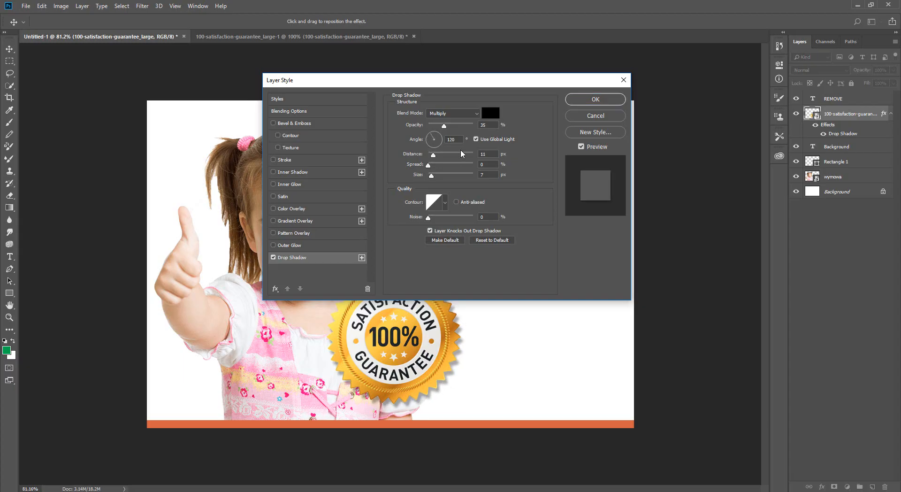
pyautogui.moveTo(443, 125); pyautogui.dragTo(435, 128)
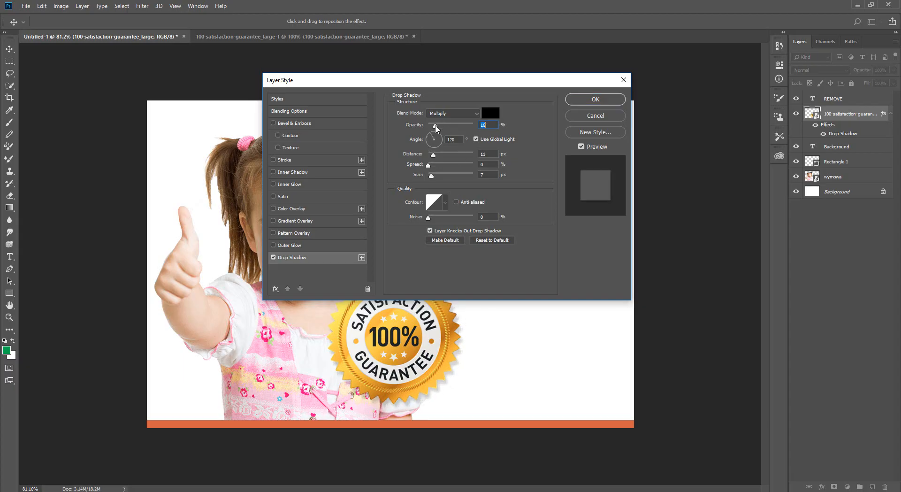
pyautogui.click(606, 99)
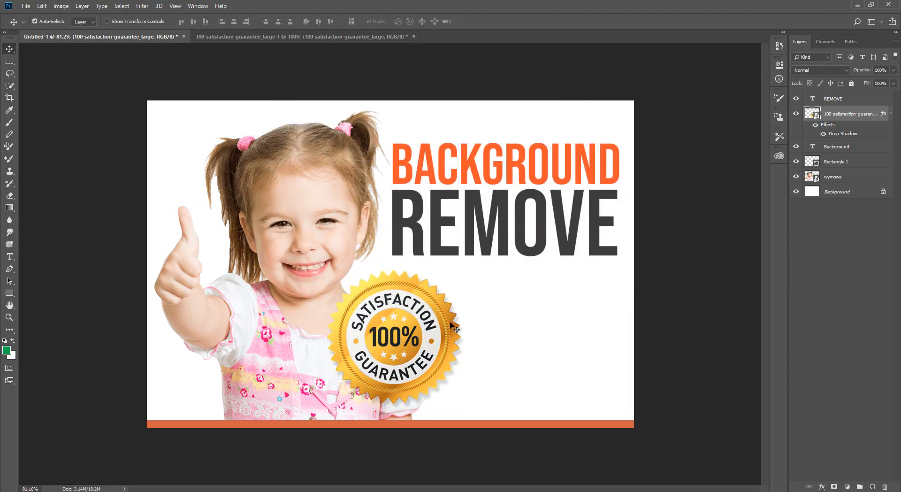
pyautogui.moveTo(427, 339); pyautogui.dragTo(423, 343)
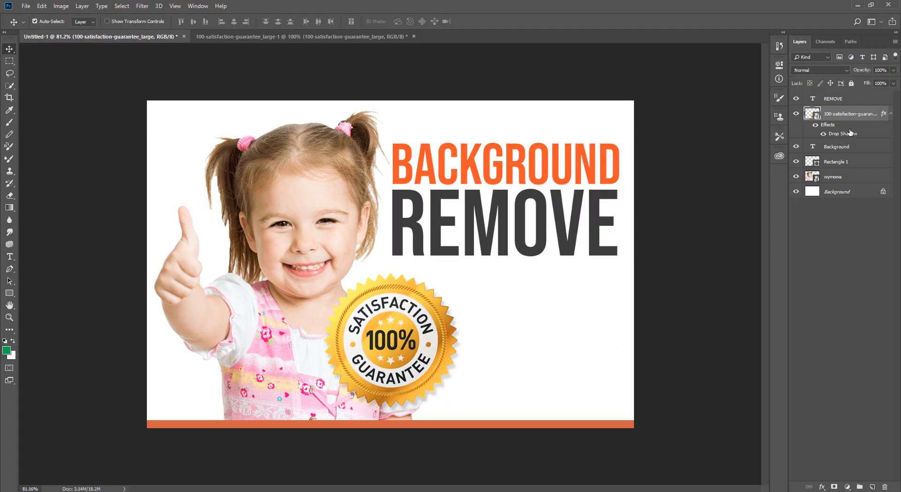
# Step: Add the text 500IMAGE on a new top layer in the white area below REMOVE
pyautogui.click(840, 98)
pyautogui.click(872, 487)
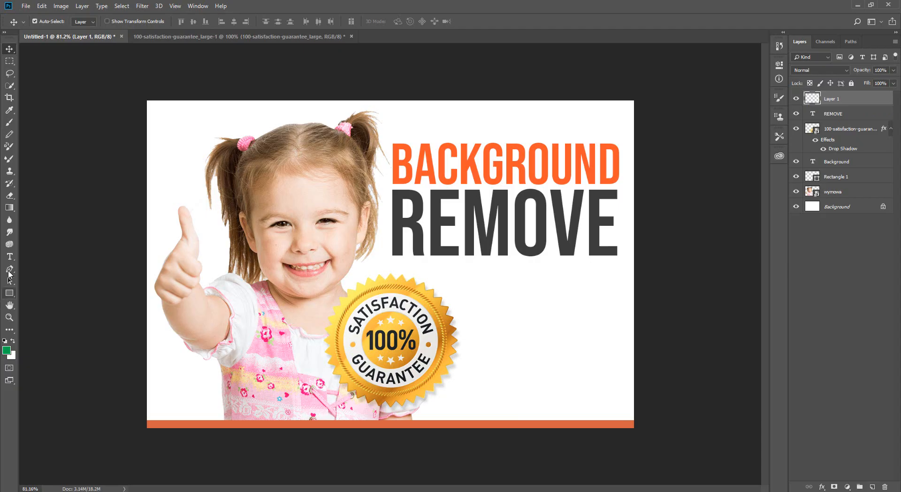
pyautogui.click(10, 256)
pyautogui.click(502, 311)
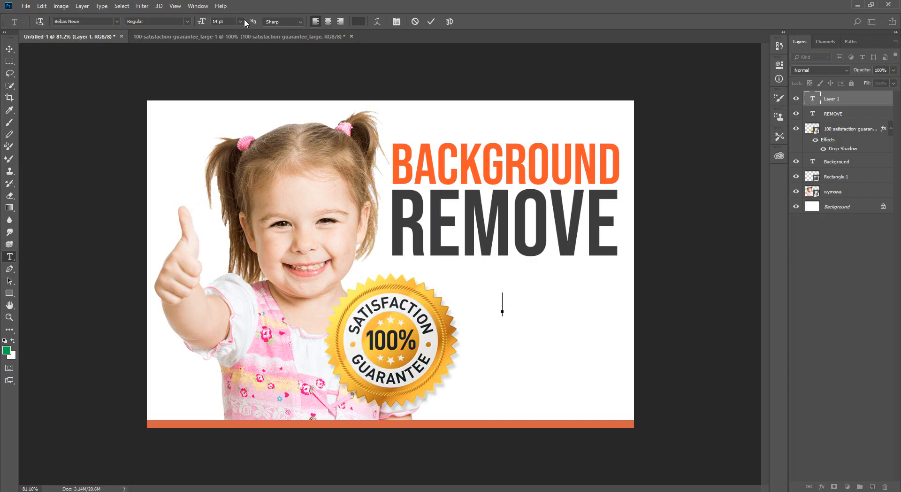
pyautogui.write('500')
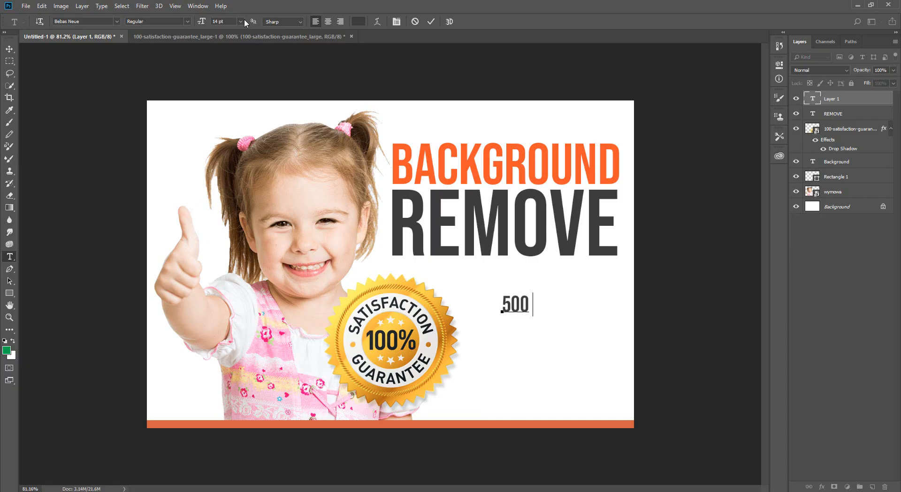
pyautogui.write('IMAGF')
pyautogui.press('BackSpace')
pyautogui.write('E')
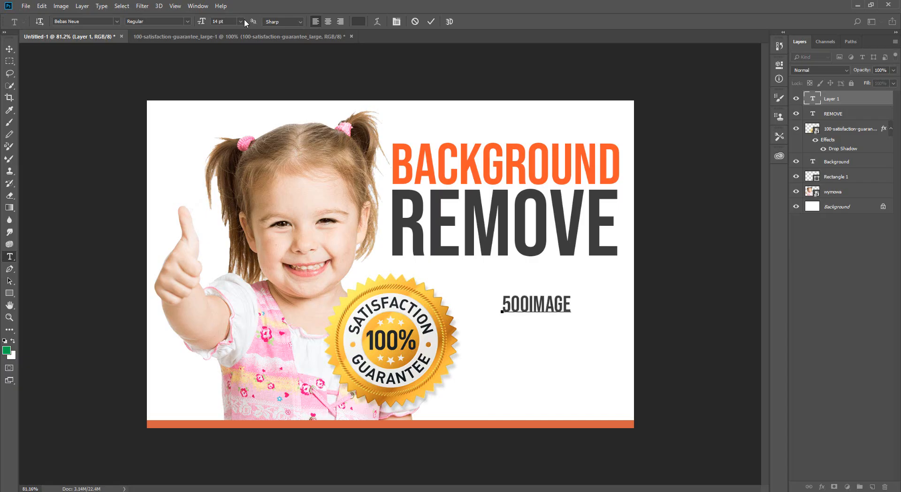
pyautogui.click(10, 48)
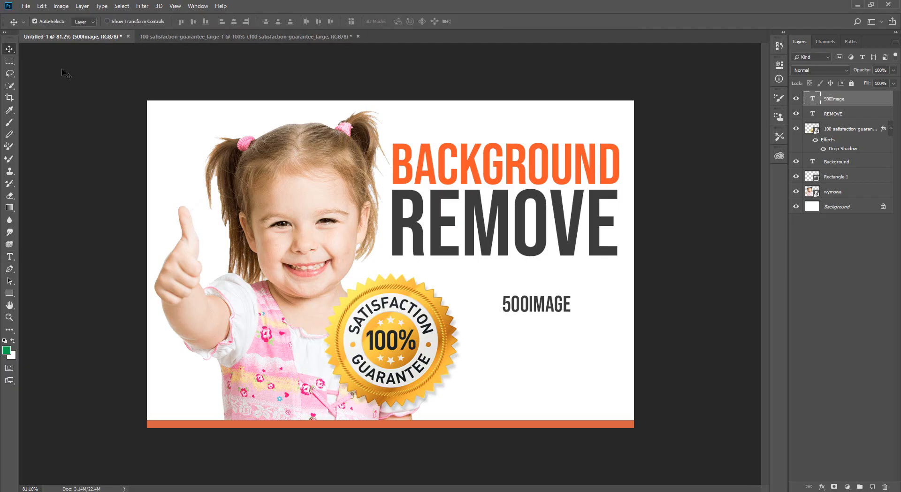
# Step: Scale the 500IMAGE text to about 203% and position it below REMOVE, beside the guarantee badge
pyautogui.hotkey('ctrl', 't')
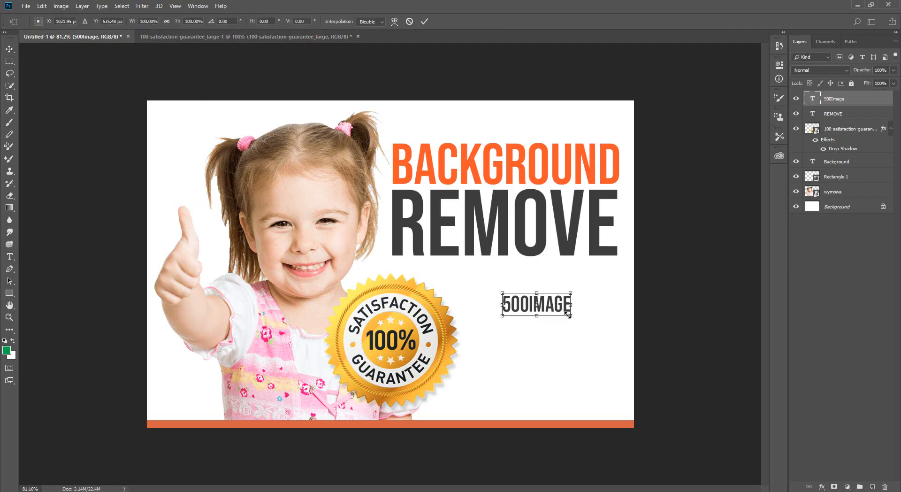
pyautogui.moveTo(570, 315); pyautogui.dragTo(605, 328)
pyautogui.moveTo(569, 303); pyautogui.dragTo(577, 305)
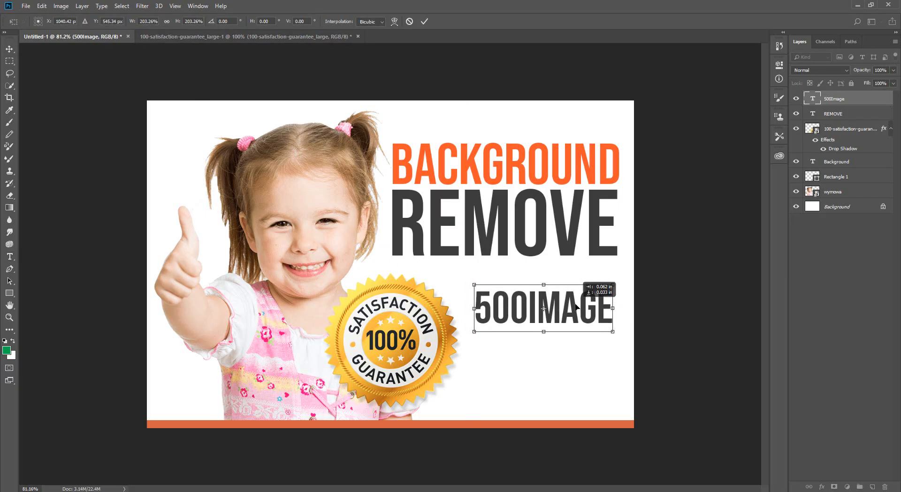
pyautogui.click(424, 21)
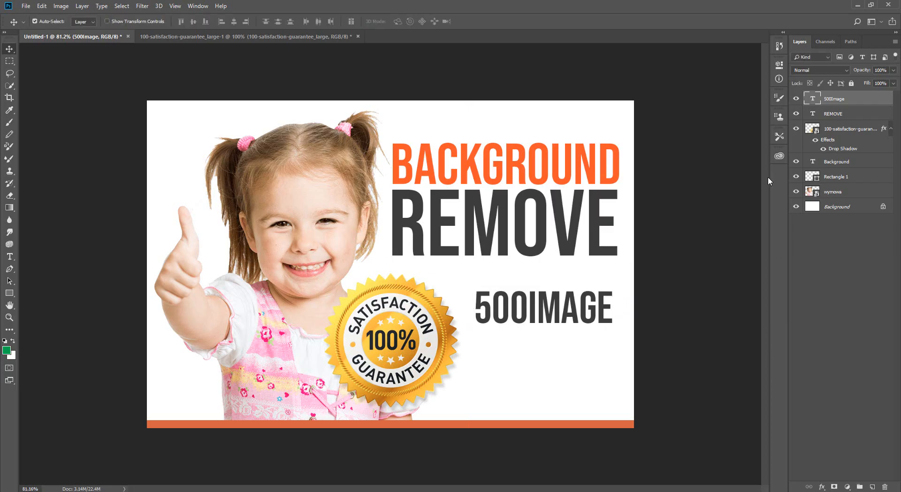
# Step: Insert a space between 500 and IMAGE and nudge the text slightly left
pyautogui.doubleClick(816, 100)
pyautogui.click(524, 312)
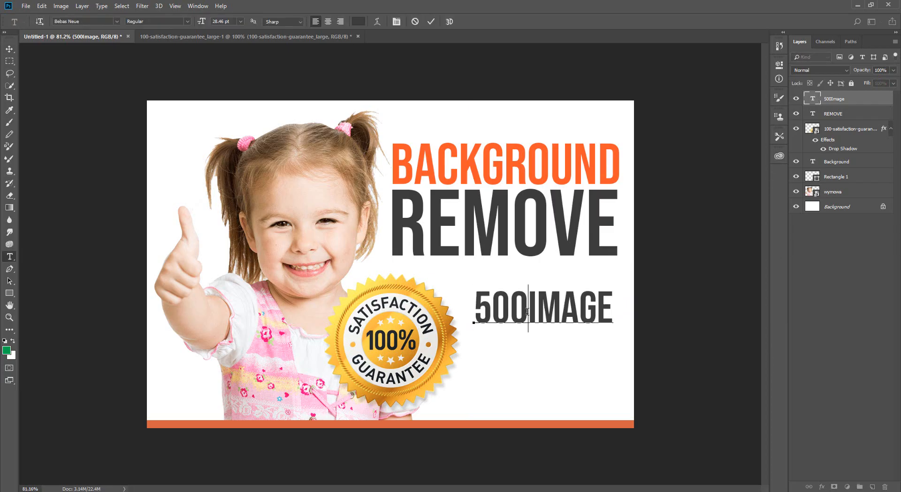
pyautogui.click(431, 21)
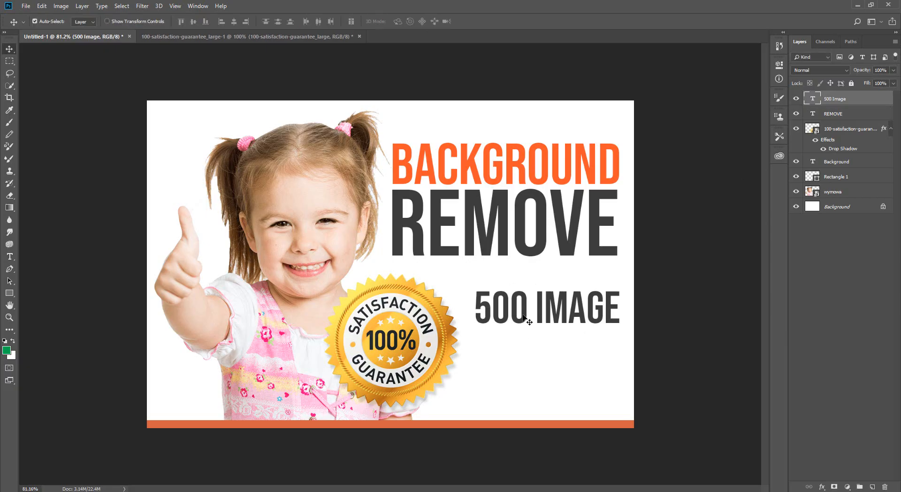
pyautogui.moveTo(524, 320); pyautogui.dragTo(518, 320)
# Step: Draw a green rounded rectangle about 419 × 123 px around 500 IMAGE and place its layer beneath the text
pyautogui.click(9, 292)
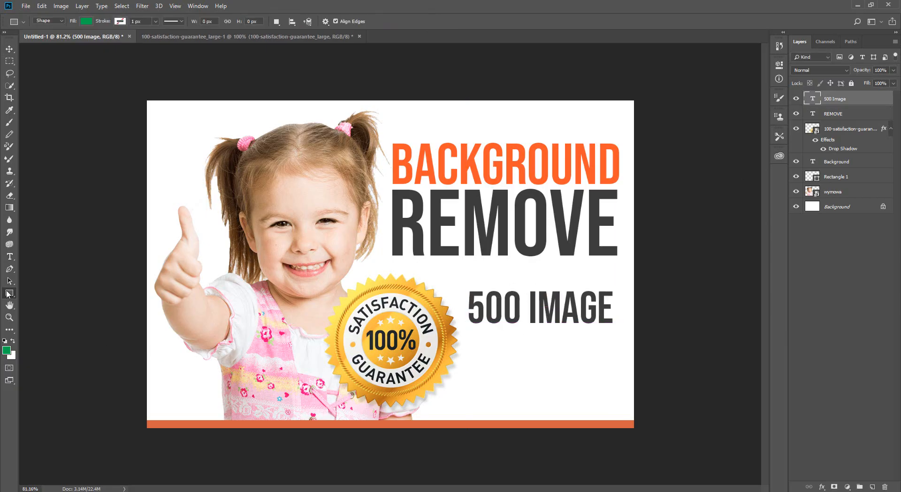
pyautogui.click(42, 305)
pyautogui.moveTo(462, 284); pyautogui.dragTo(621, 331)
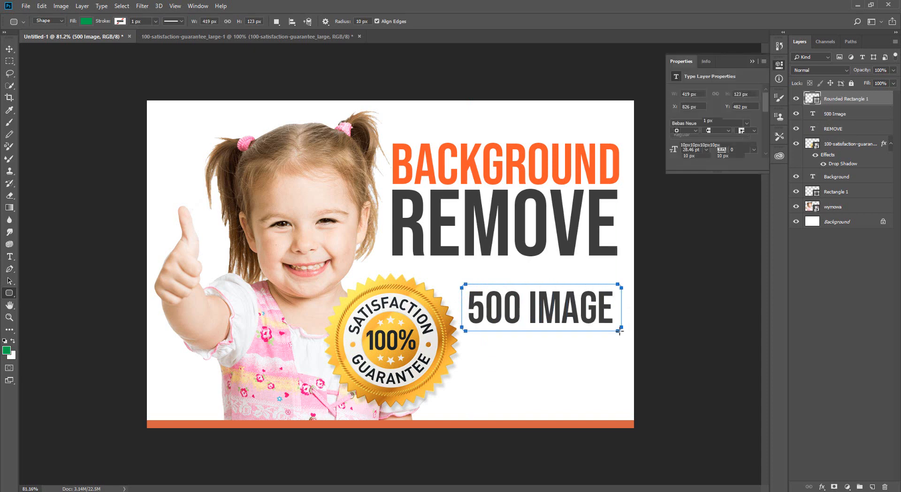
pyautogui.click(10, 49)
pyautogui.moveTo(817, 94); pyautogui.dragTo(816, 126)
# Step: Set the colour of the 500 IMAGE text to white ffffff
pyautogui.doubleClick(812, 100)
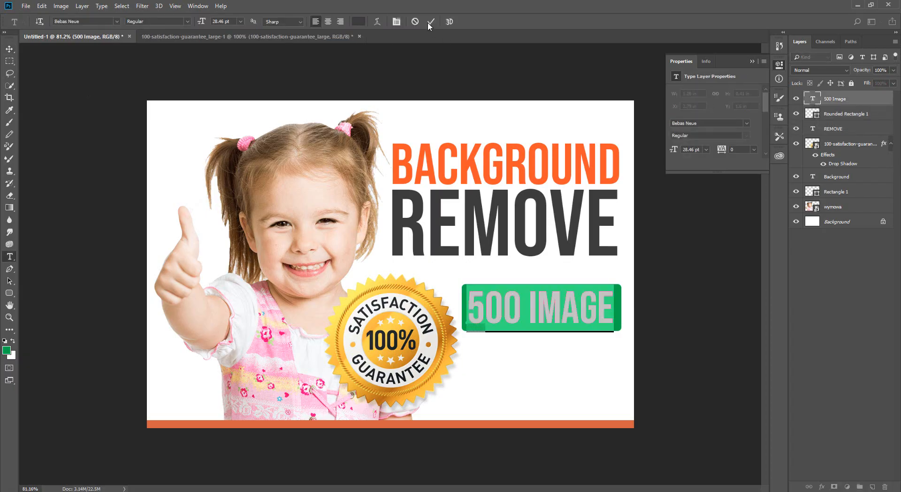
pyautogui.click(358, 21)
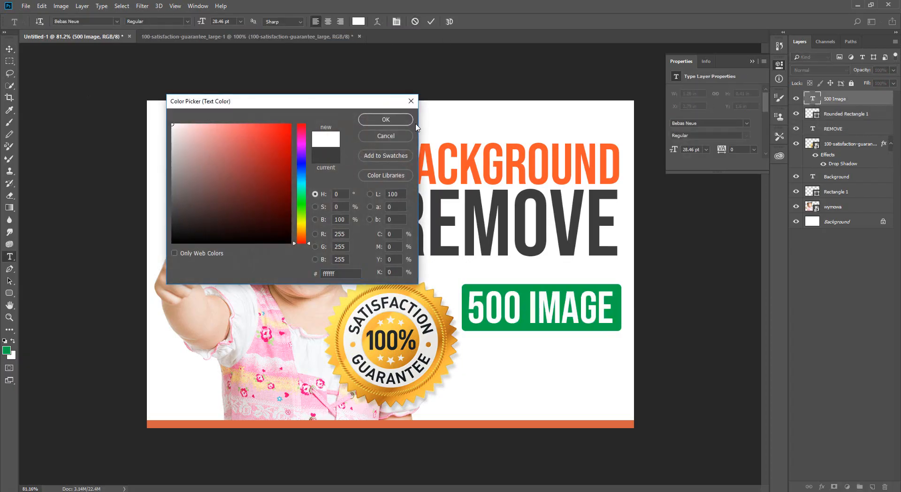
pyautogui.click(386, 119)
pyautogui.click(431, 22)
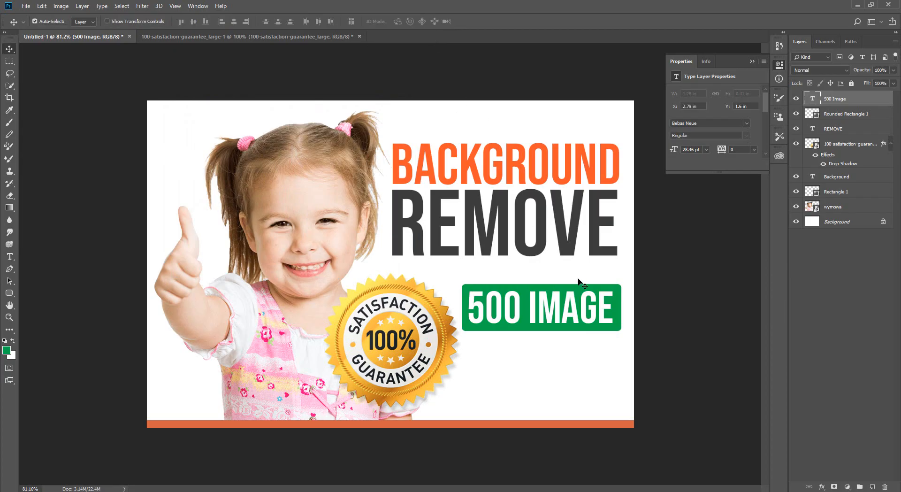
# Step: Add a plus sign after 500 and scale the text down to about 26.03 pt so it fits inside the green label
pyautogui.scroll(-1, 557, 337)
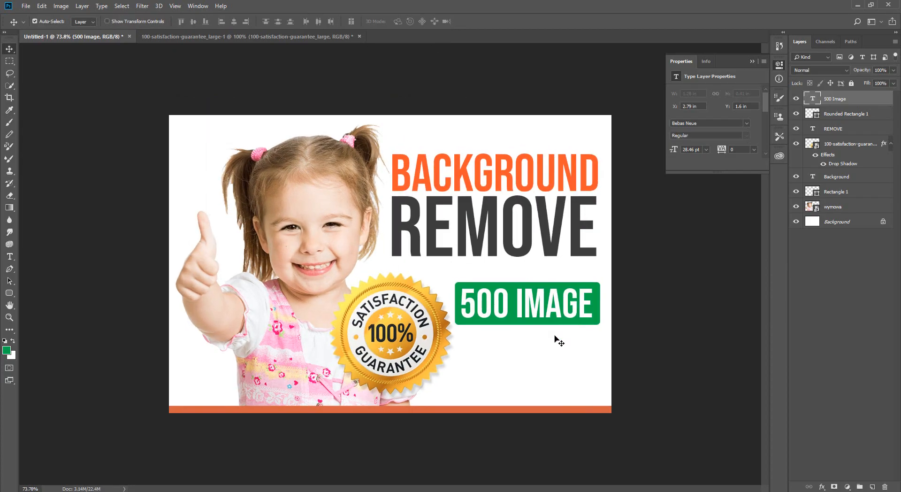
pyautogui.scroll(1, 557, 337)
pyautogui.doubleClick(817, 99)
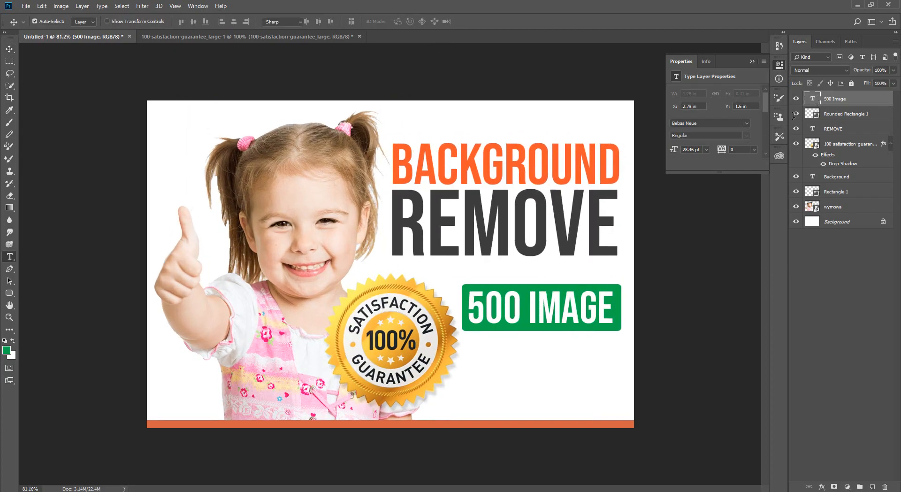
pyautogui.click(522, 319)
pyautogui.write('+')
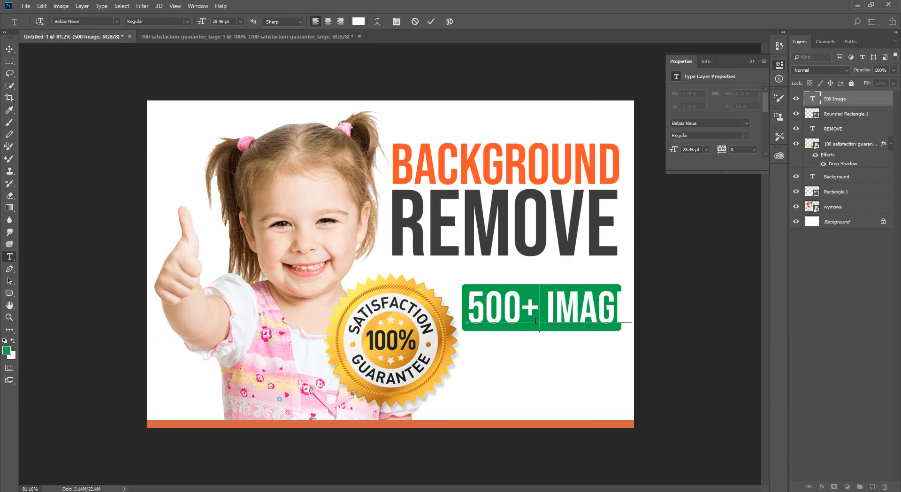
pyautogui.click(430, 21)
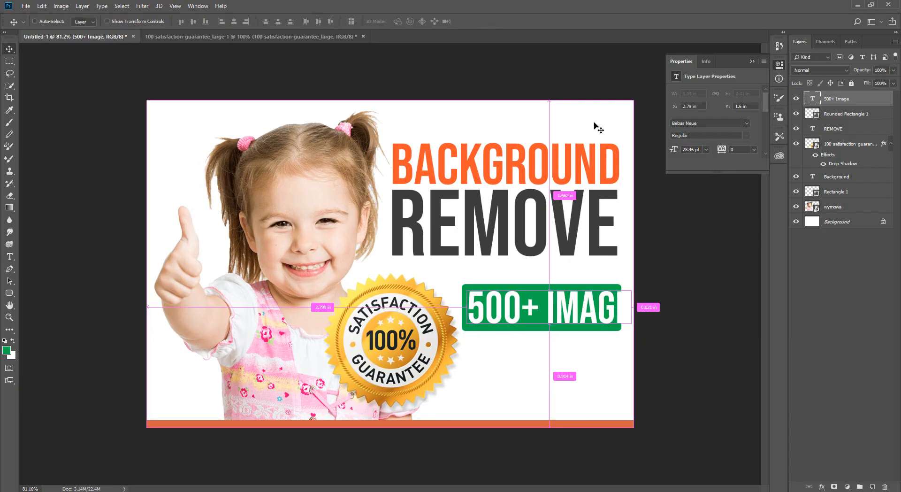
pyautogui.hotkey('ctrl', 't')
pyautogui.moveTo(632, 331); pyautogui.dragTo(617, 328)
pyautogui.click(421, 21)
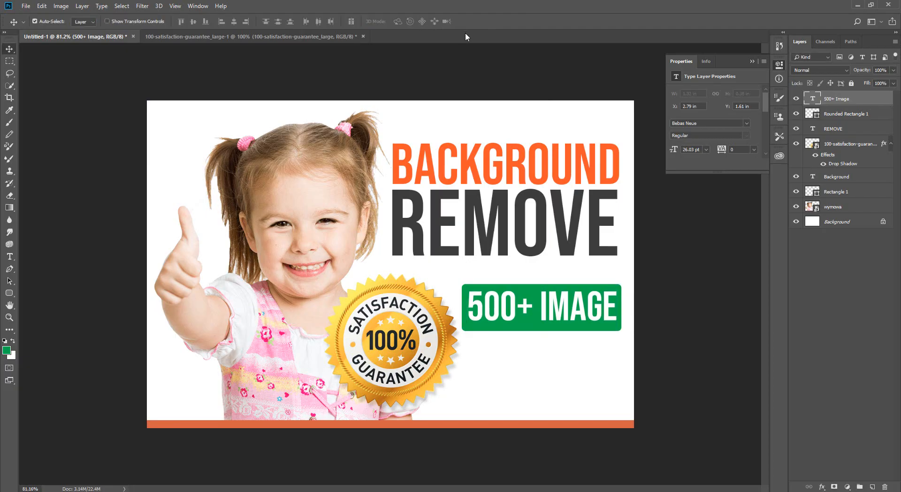
pyautogui.click(751, 62)
# Step: Start a new text line below the green label, with its colour sampled from the orange BACKGROUND heading
pyautogui.click(9, 256)
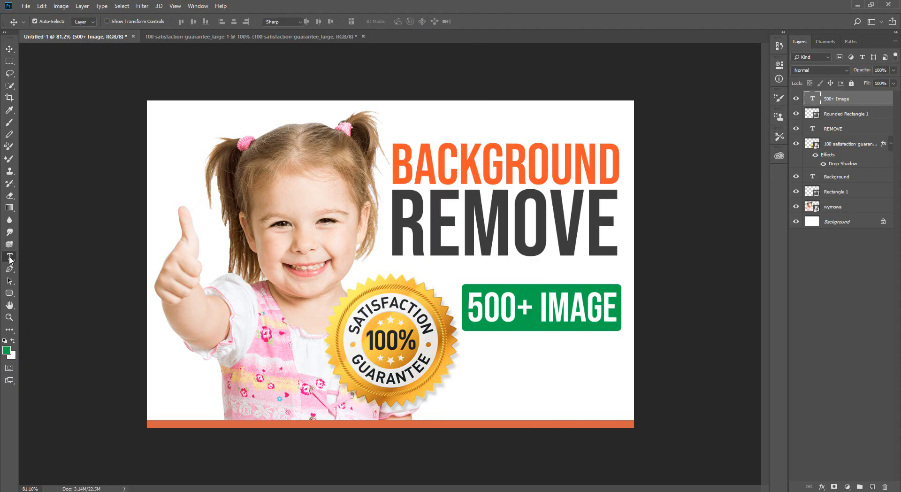
pyautogui.click(481, 384)
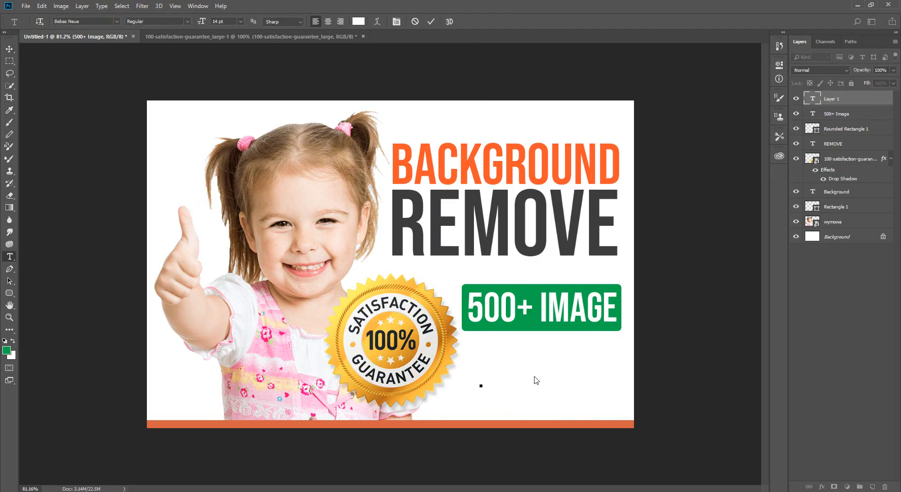
pyautogui.write('4')
pyautogui.click(358, 21)
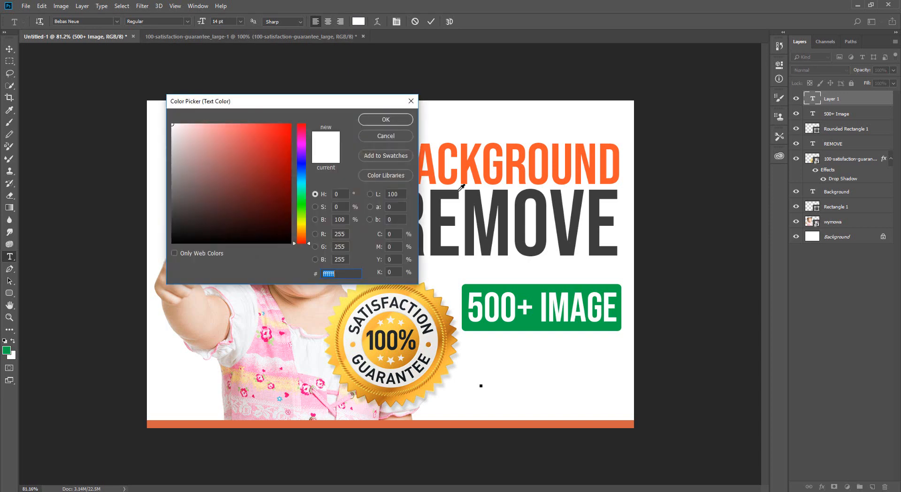
pyautogui.click(451, 177)
pyautogui.click(386, 119)
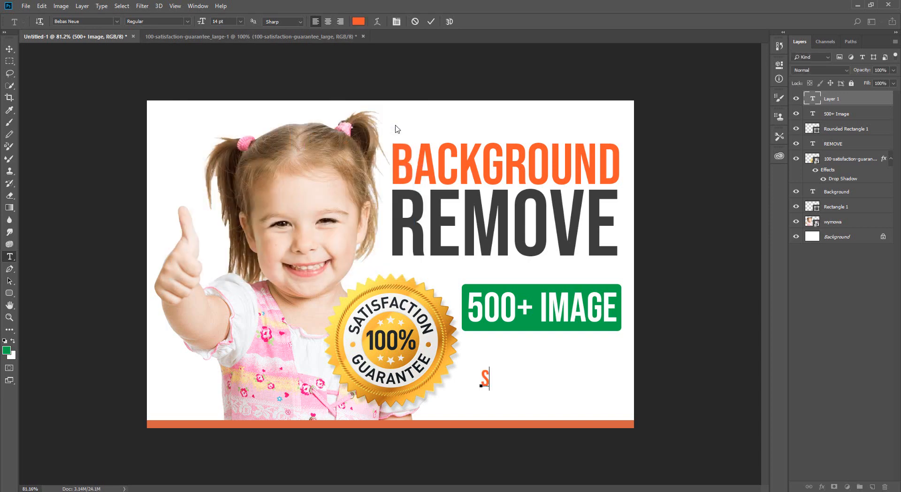
pyautogui.write('TART')
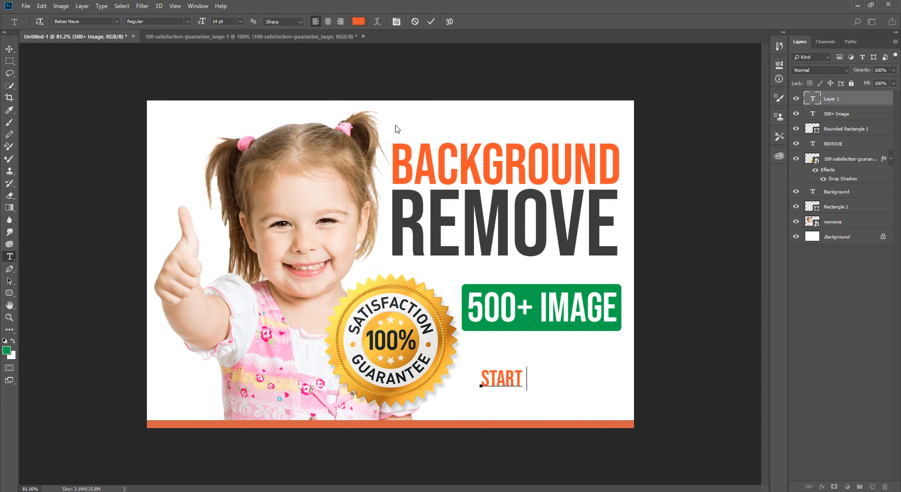
pyautogui.write('ING WITH')
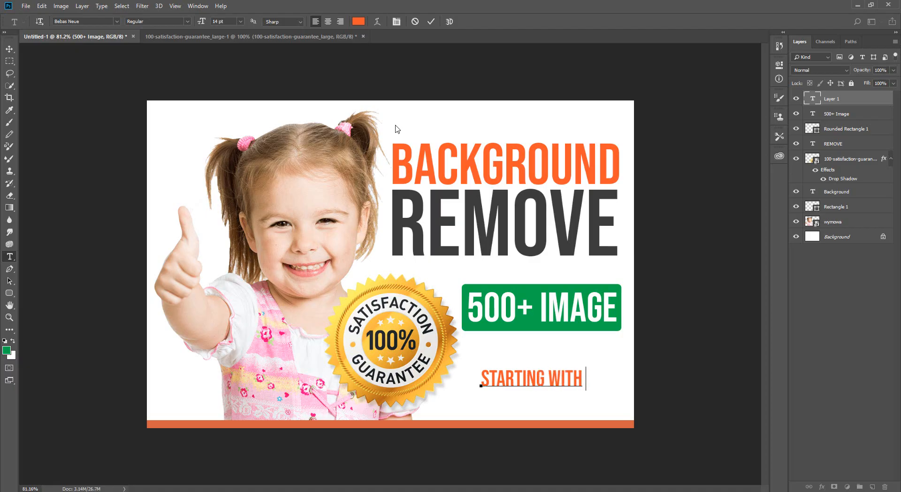
pyautogui.write(' 5')
pyautogui.hotkey('ctrl', 'a')
pyautogui.press('BackSpace')
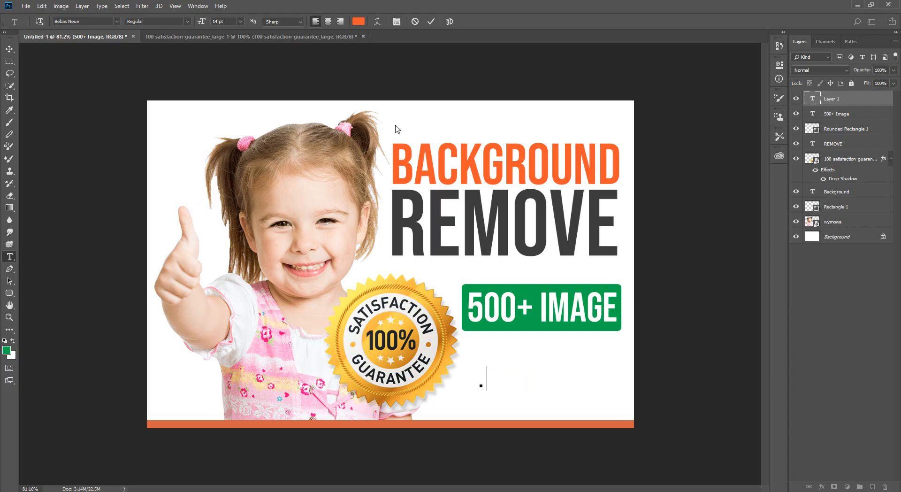
# Step: Enter JUST 1 DAY as the orange text line and commit it
pyautogui.write('JUST 1 DAY')
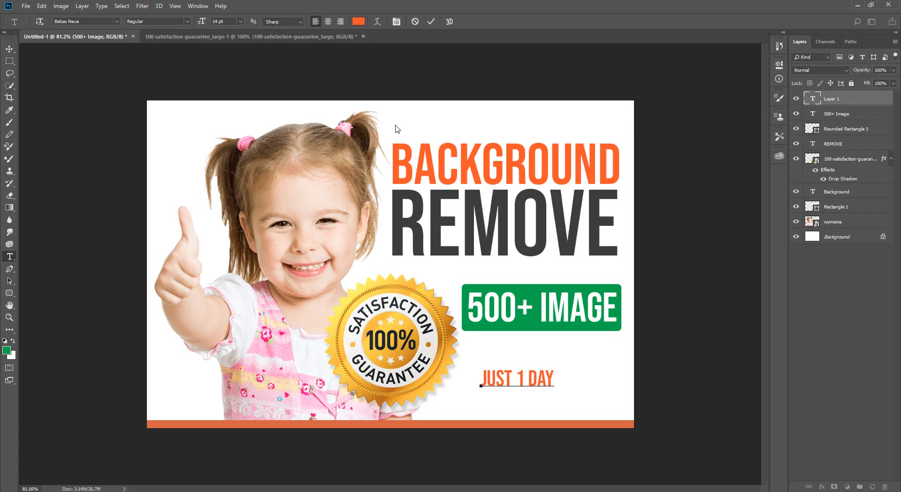
pyautogui.hotkey('ctrl', 'Return')
pyautogui.click(11, 48)
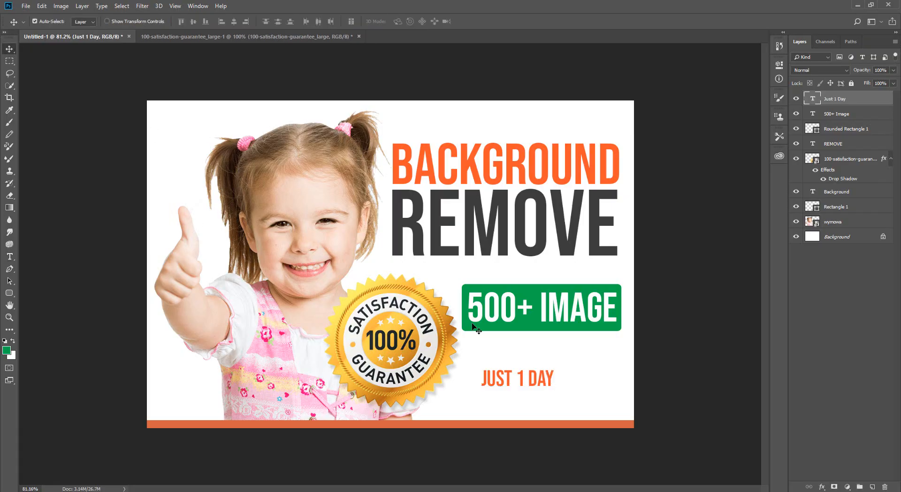
# Step: Scale the JUST 1 DAY text to about 219%, matching the green label's width, and place it directly below the label
pyautogui.moveTo(505, 381); pyautogui.dragTo(622, 386)
pyautogui.hotkey('ctrl', 't')
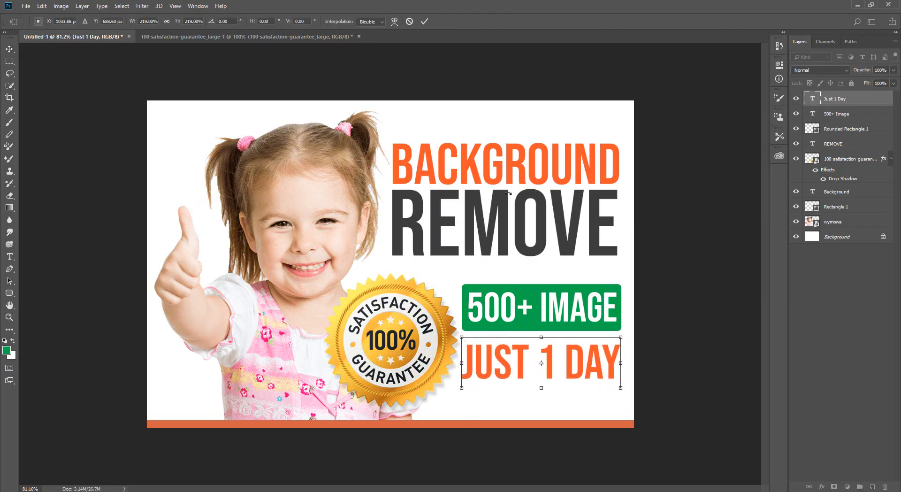
pyautogui.click(424, 22)
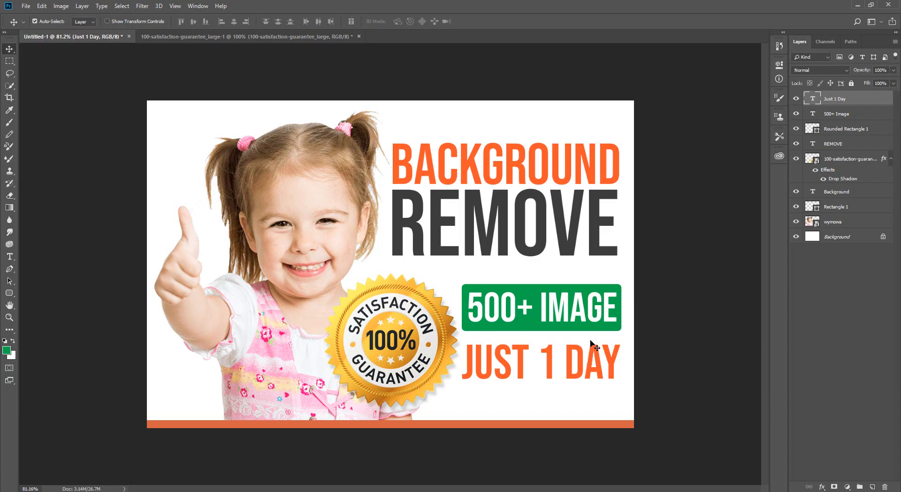
pyautogui.moveTo(586, 349); pyautogui.dragTo(586, 344)
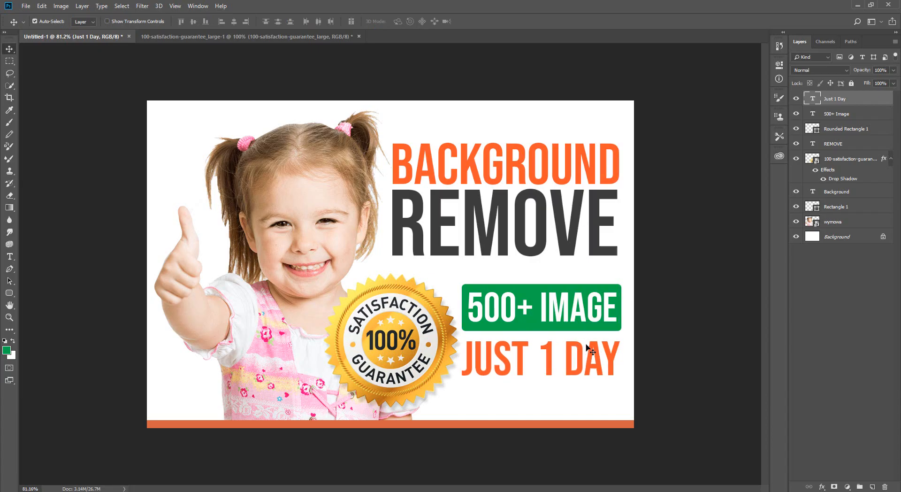
# Step: Move the green label, its 500+ IMAGE text and the JUST 1 DAY line together slightly down and left
pyautogui.keyDown('shift'); pyautogui.click(853, 133); pyautogui.keyUp('shift')
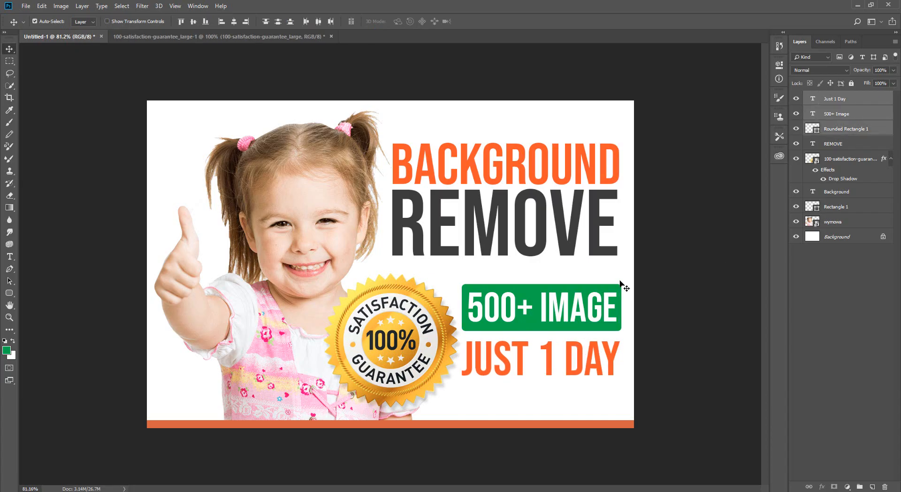
pyautogui.moveTo(590, 303)
pyautogui.mouseDown()
pyautogui.moveTo(586, 320)
pyautogui.moveTo(586, 313)
pyautogui.mouseUp()
# Step: Raise the orange bar at the canvas's lower edge to show a thicker strip, and shift the guarantee badge slightly left
pyautogui.click(515, 422)
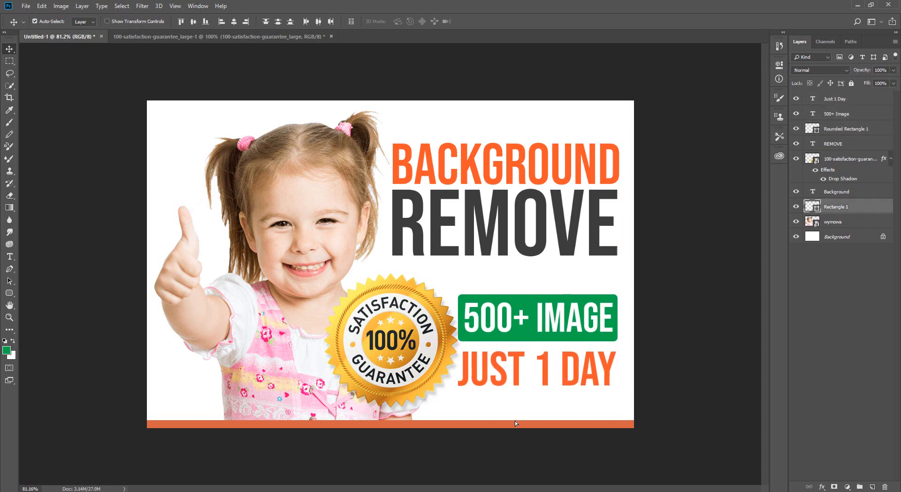
pyautogui.moveTo(515, 420); pyautogui.dragTo(516, 417)
pyautogui.moveTo(409, 362); pyautogui.dragTo(392, 362)
pyautogui.scroll(-1, 529, 325)
pyautogui.scroll(2, 530, 319)
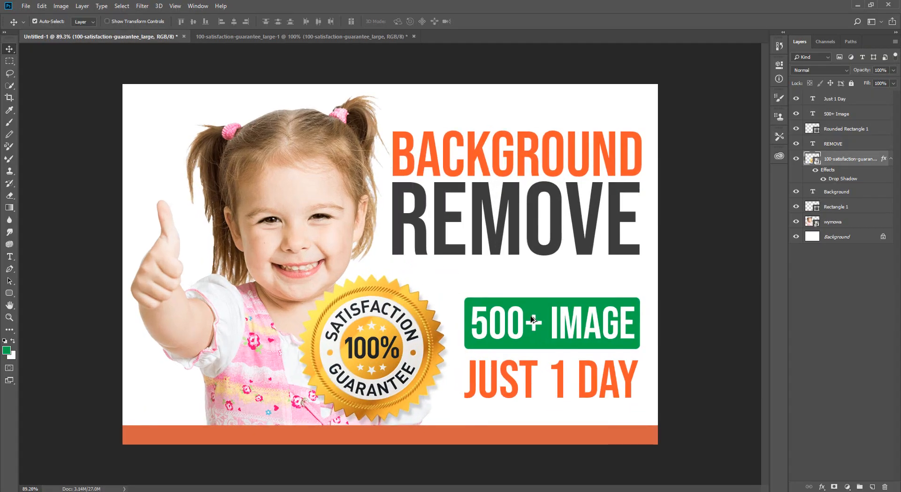
# Step: Add a new empty layer and place it between the girl photo and the Background layer
pyautogui.scroll(-2, 531, 319)
pyautogui.scroll(1, 533, 319)
pyautogui.scroll(-2, 535, 319)
pyautogui.scroll(1, 538, 320)
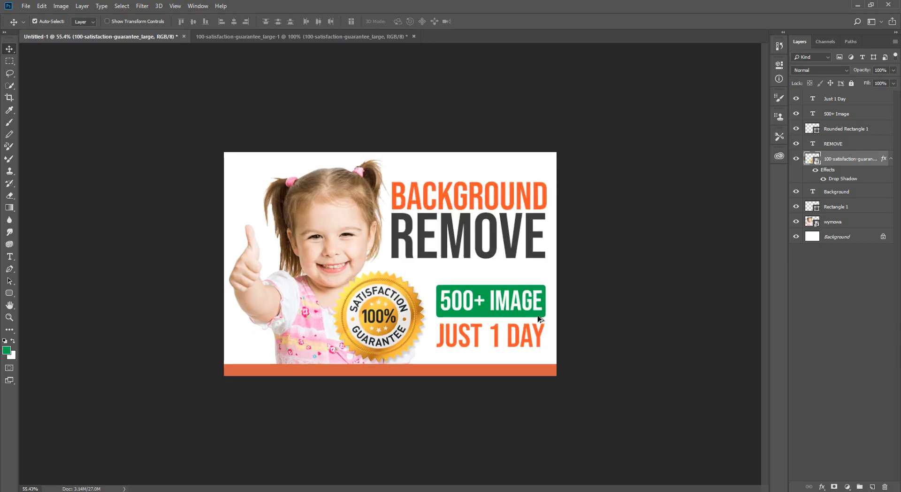
pyautogui.scroll(1, 538, 319)
pyautogui.scroll(-1, 538, 318)
pyautogui.scroll(1, 539, 316)
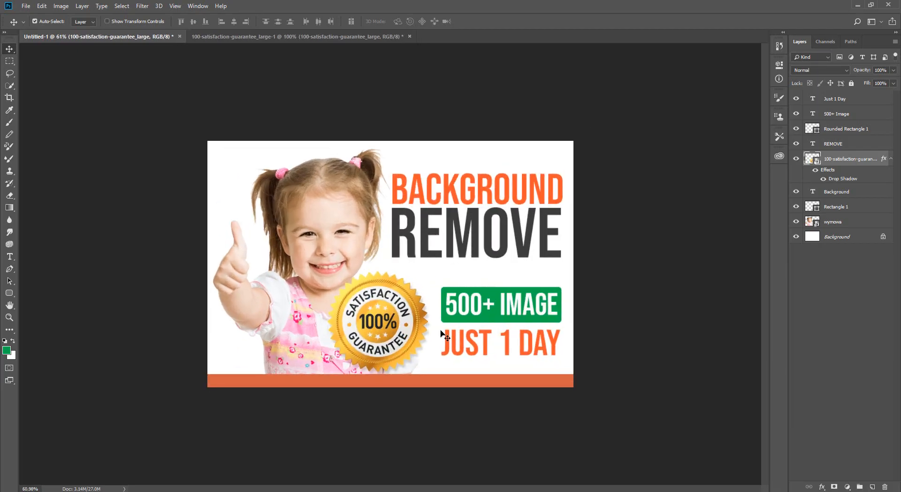
pyautogui.click(838, 235)
pyautogui.click(839, 224)
pyautogui.click(873, 486)
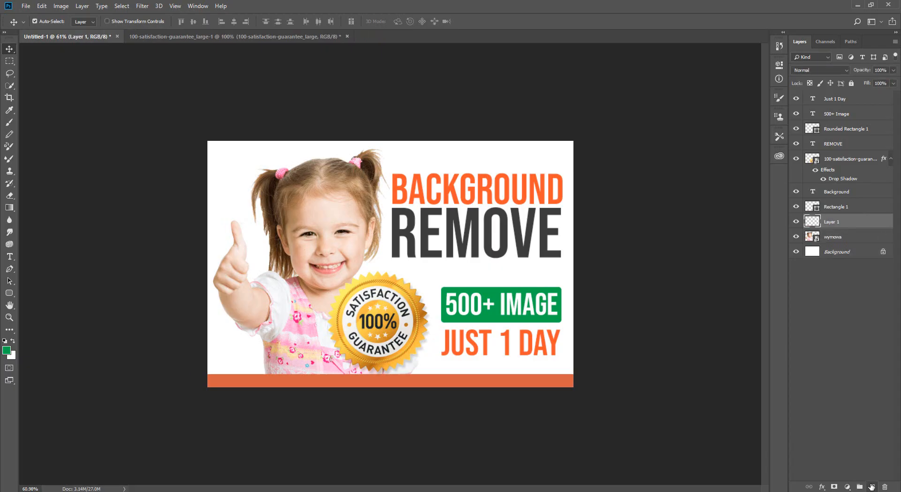
pyautogui.moveTo(830, 244); pyautogui.dragTo(830, 244)
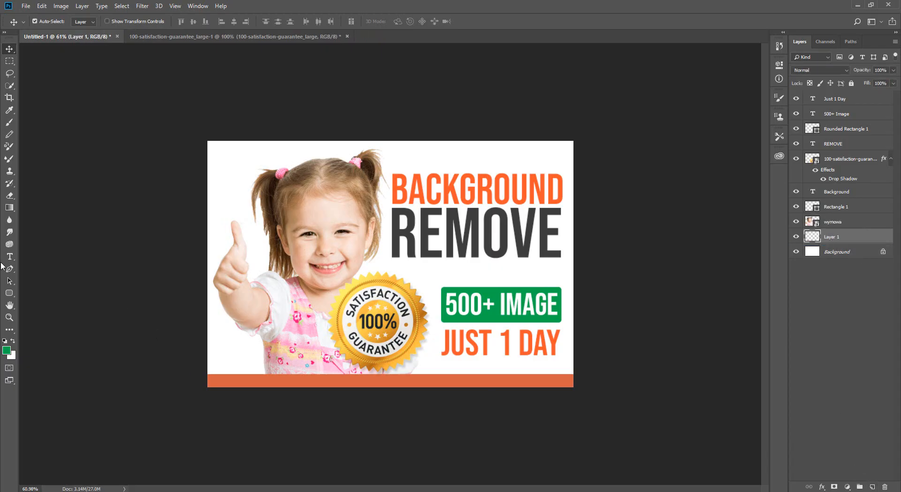
# Step: Draw a green rounded rectangle about 1579 × 309 px behind the girl, spanning past both canvas sides above the orange bar
pyautogui.click(9, 292)
pyautogui.moveTo(190, 279); pyautogui.dragTo(642, 366)
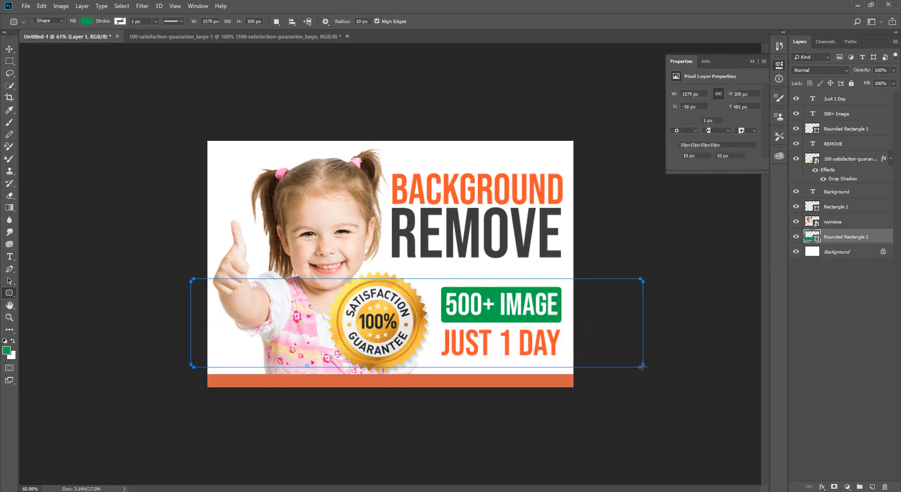
pyautogui.click(9, 49)
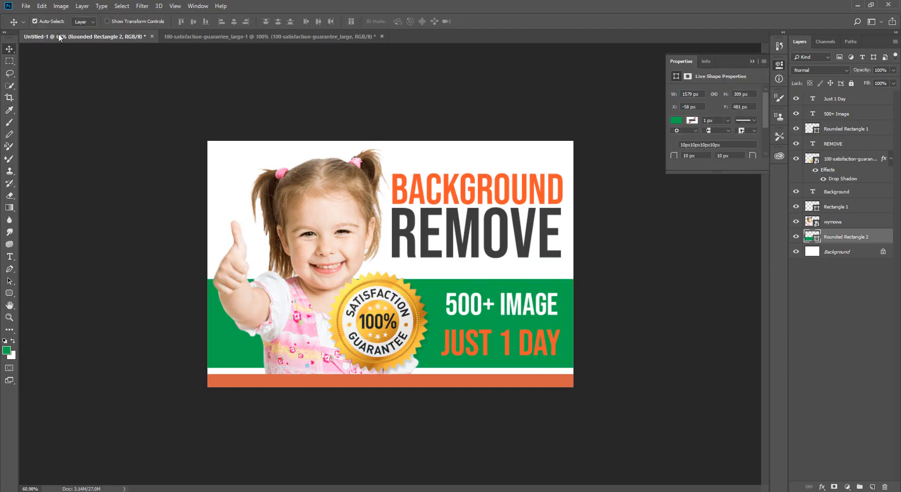
# Step: Change the fill of the wide rounded rectangle behind the girl to yellow
pyautogui.click(9, 292)
pyautogui.click(85, 22)
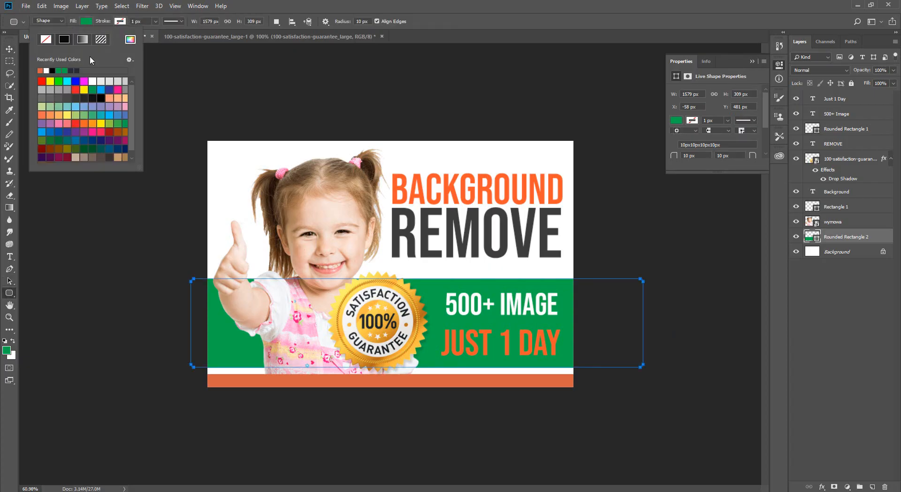
pyautogui.click(93, 81)
pyautogui.click(91, 90)
pyautogui.click(84, 89)
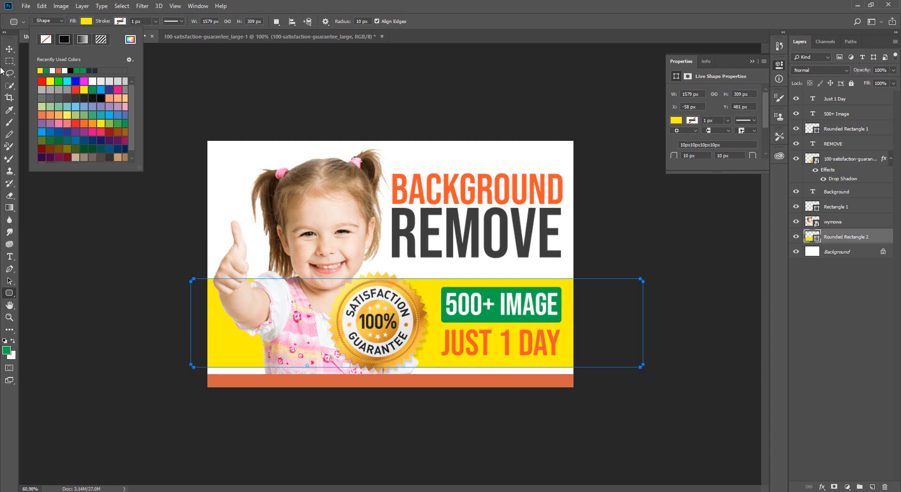
# Step: Scale the guarantee badge down to 18.50%, position it over the yellow band beside the girl, and collapse the properties
pyautogui.click(10, 49)
pyautogui.click(9, 49)
pyautogui.moveTo(367, 322)
pyautogui.mouseDown()
pyautogui.moveTo(373, 301)
pyautogui.moveTo(240, 201)
pyautogui.moveTo(242, 179)
pyautogui.moveTo(248, 203)
pyautogui.moveTo(263, 181)
pyautogui.moveTo(222, 196)
pyautogui.moveTo(380, 315)
pyautogui.mouseUp()
pyautogui.hotkey('ctrl', 't')
pyautogui.moveTo(439, 259); pyautogui.dragTo(435, 264)
pyautogui.moveTo(402, 308); pyautogui.dragTo(403, 307)
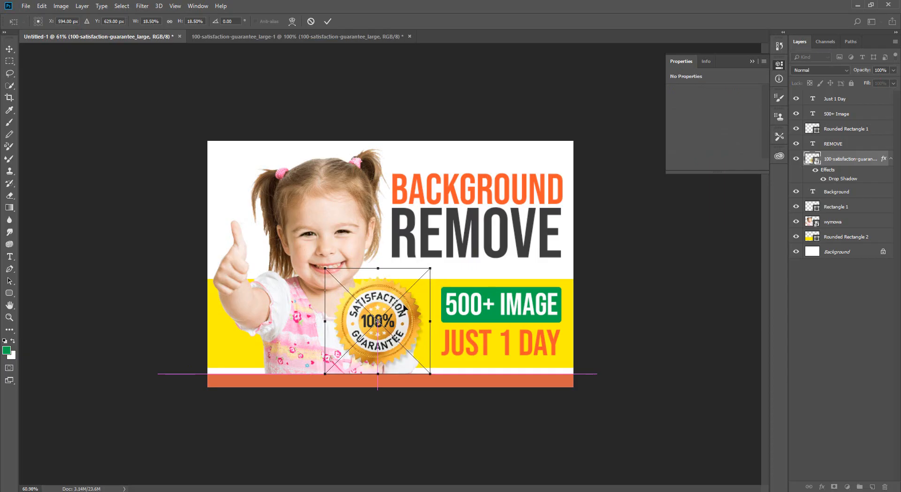
pyautogui.click(327, 21)
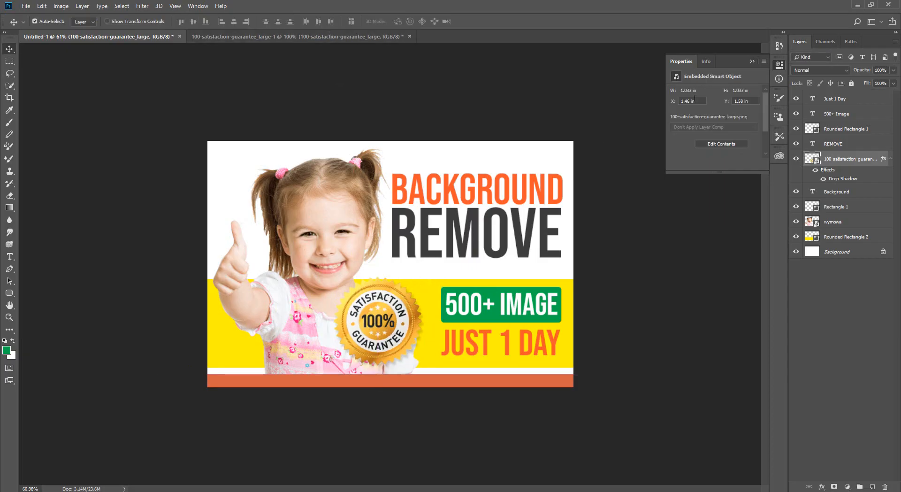
pyautogui.click(752, 62)
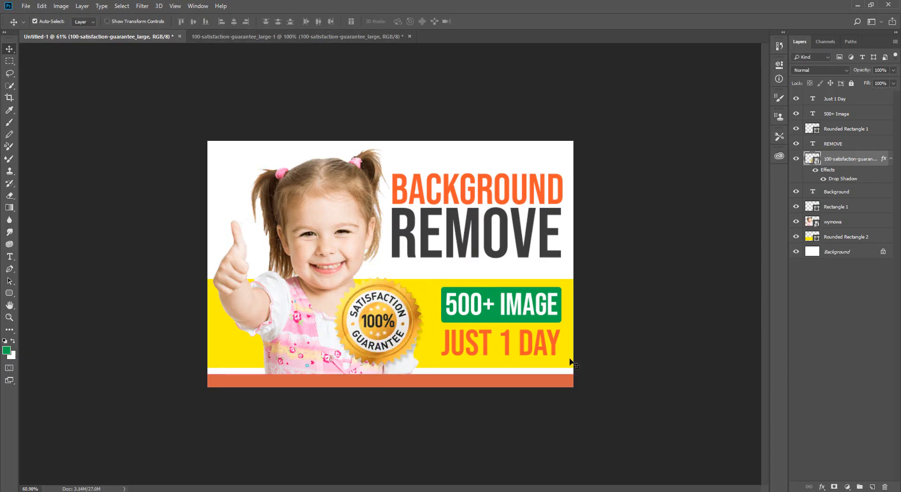
# Step: Nudge the yellow band slightly upward to widen the white gap above the orange bar
pyautogui.click(571, 362)
pyautogui.press('Up')
pyautogui.press('Up')
pyautogui.press('Up')
pyautogui.press('Up')
pyautogui.press('Up')
pyautogui.press('Up')
pyautogui.press('Up')
pyautogui.press('Up')
pyautogui.press('Up')
pyautogui.press('Up')
pyautogui.press('Up')
pyautogui.press('Up')
pyautogui.press('Up')
pyautogui.press('Up')
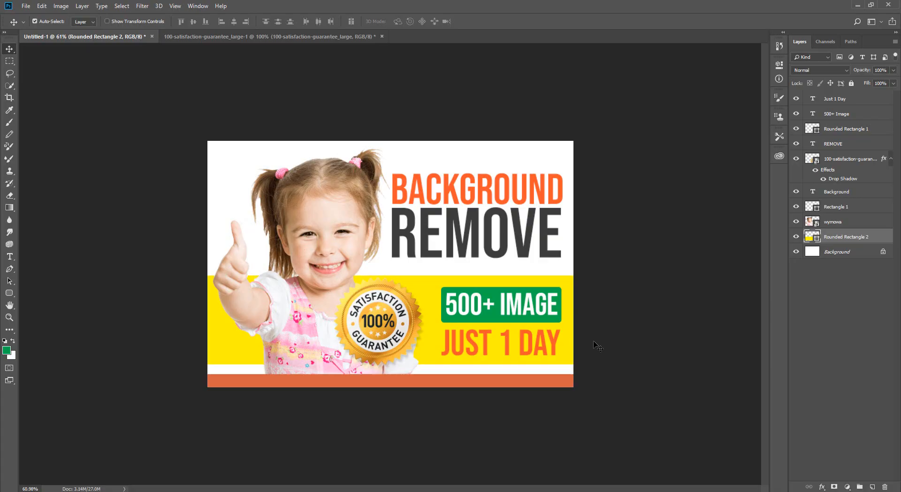
# Step: Move the guarantee badge slightly up and left so it overlaps the yellow band's upper edge
pyautogui.scroll(-2, 509, 314)
pyautogui.scroll(4, 398, 285)
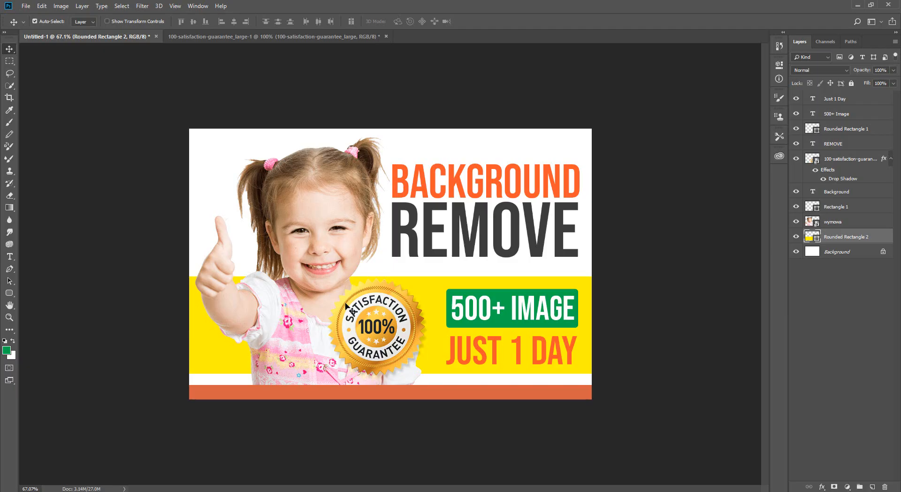
pyautogui.moveTo(369, 331)
pyautogui.mouseDown()
pyautogui.moveTo(345, 327)
pyautogui.moveTo(369, 320)
pyautogui.mouseUp()
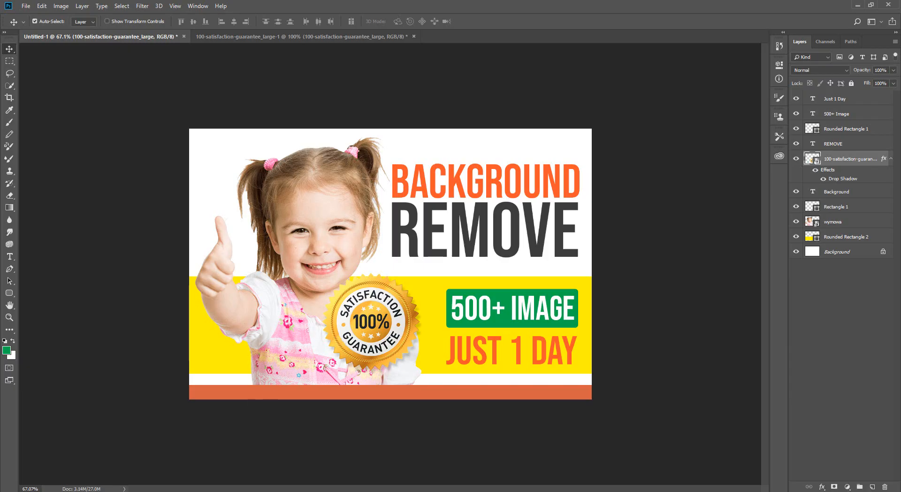
# Step: Switch to the browser, open the Fiverr profile in a new tab, and search Fiverr for background removal
pyautogui.hotkey('alt', 'Tab')
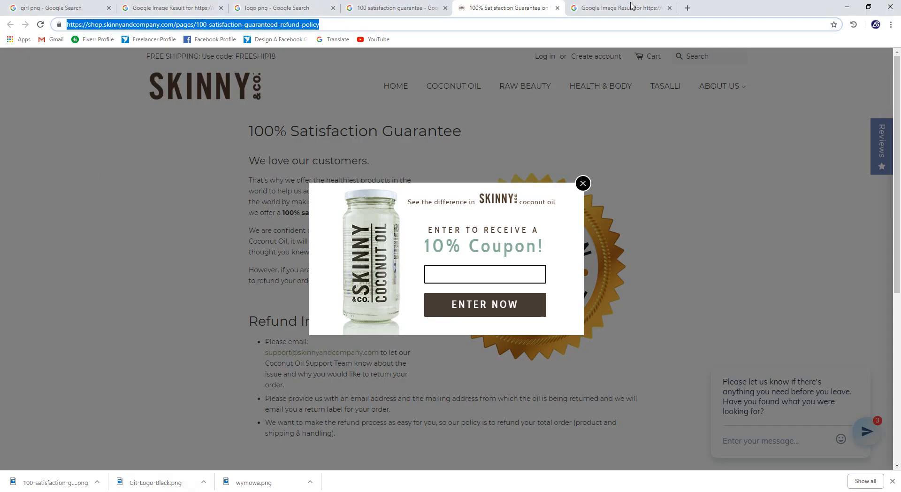
pyautogui.click(688, 7)
pyautogui.click(96, 38)
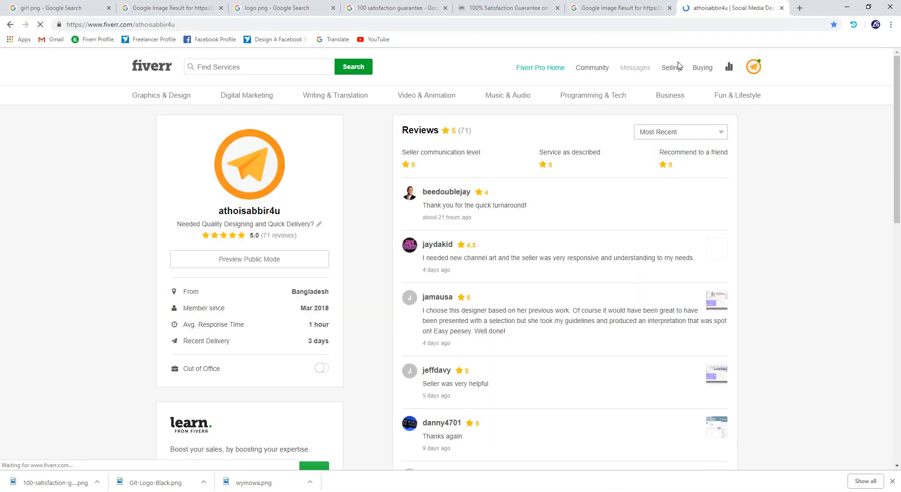
pyautogui.click(288, 71)
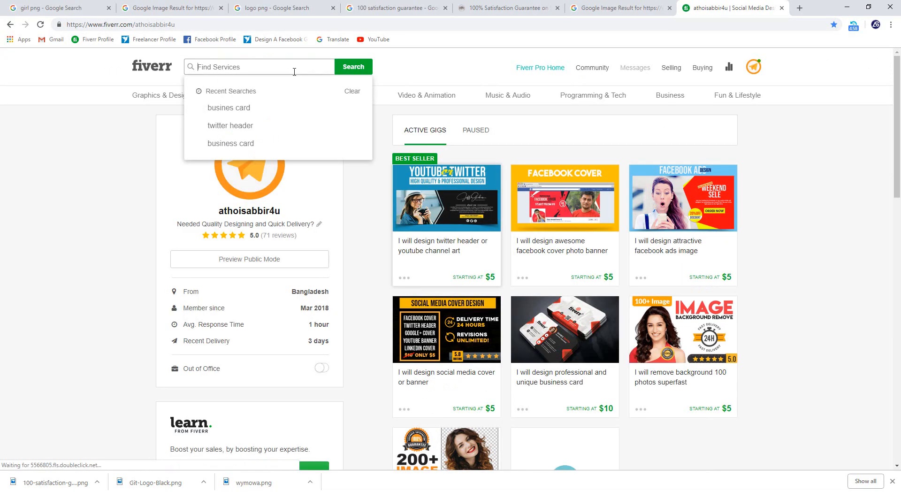
pyautogui.write('back')
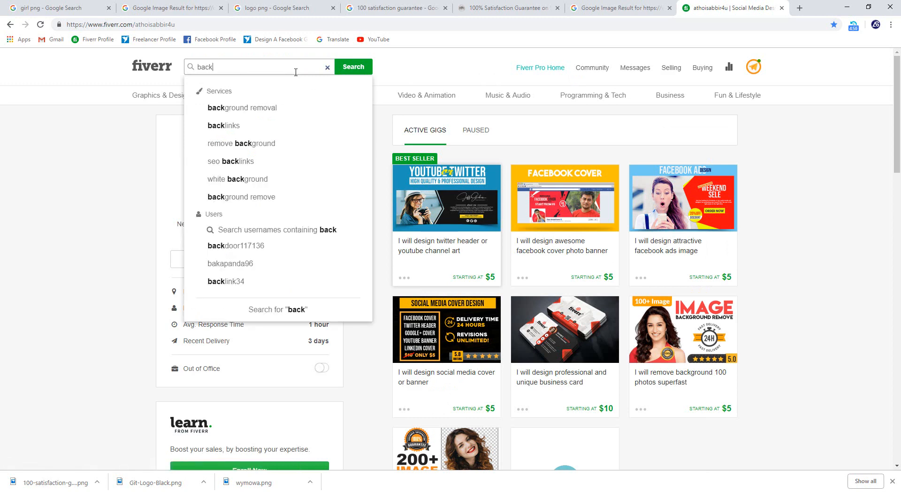
pyautogui.press('Down')
pyautogui.press('Return')
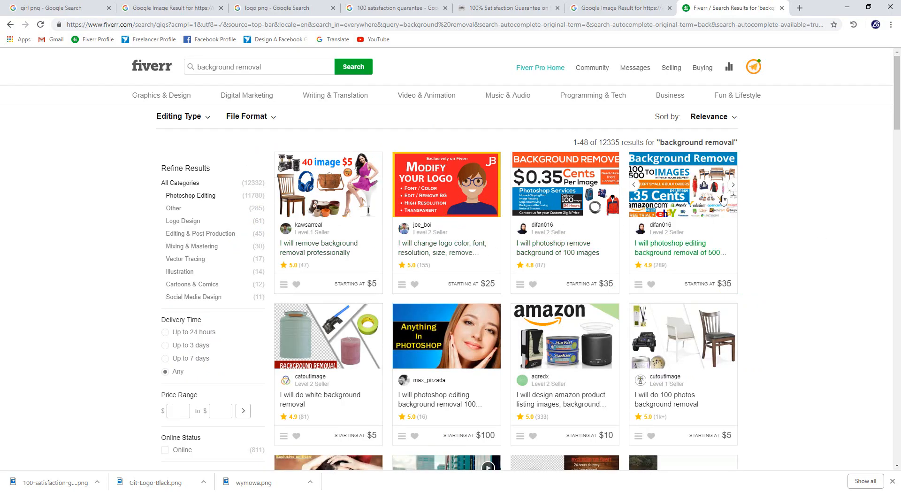
# Step: Examine the thumbnail designs of the background removal gigs across the first results page, then return to Photoshop
pyautogui.scroll(-4, 533, 375)
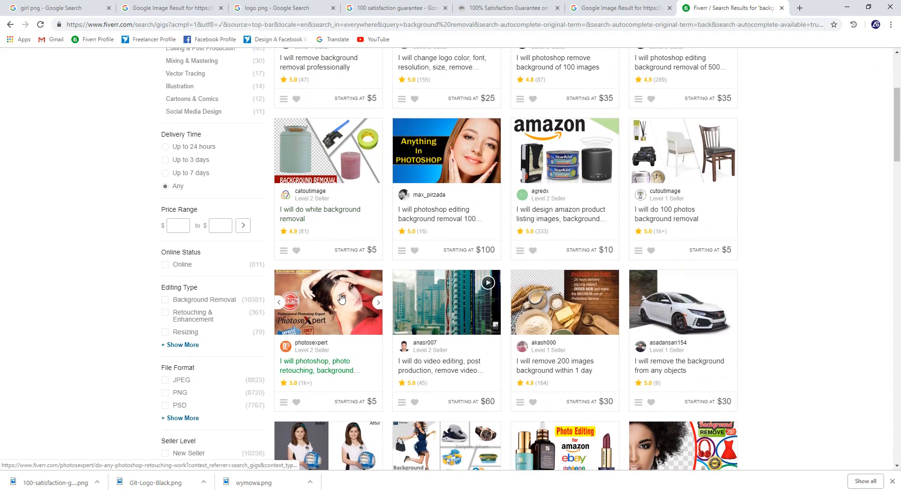
pyautogui.scroll(4, 235, 275)
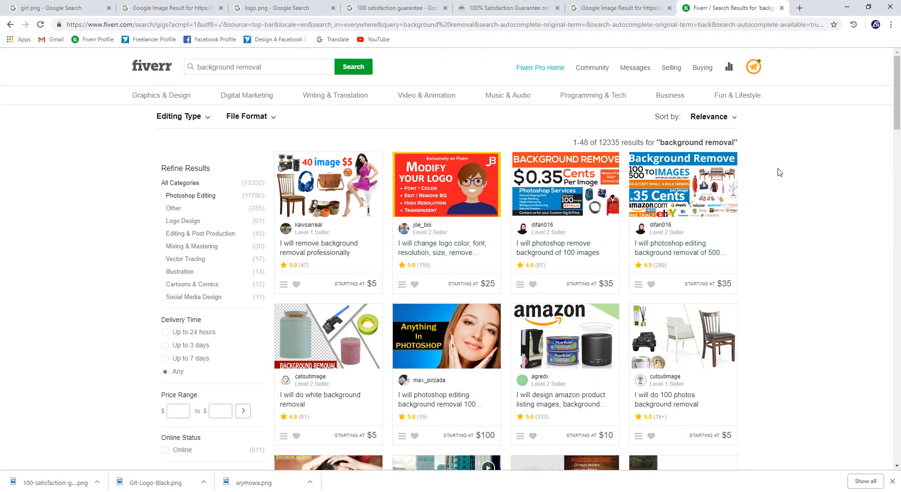
pyautogui.scroll(-6, 854, 295)
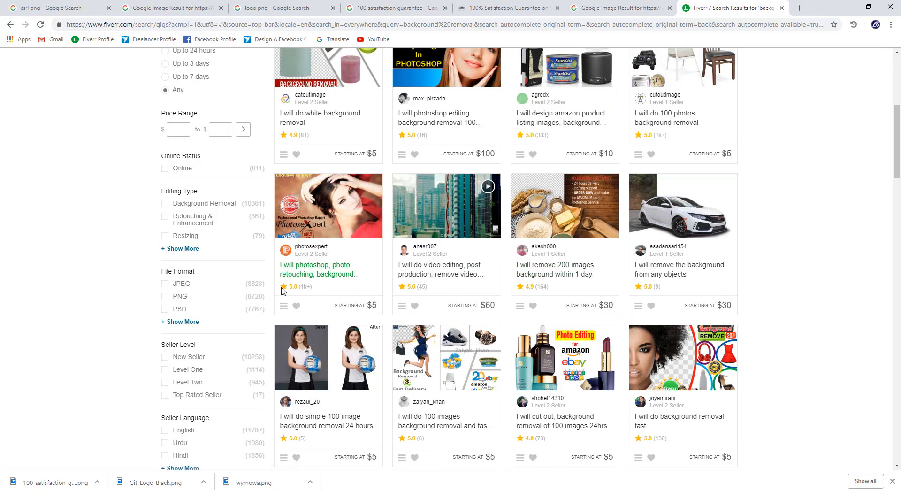
pyautogui.scroll(-2, 769, 197)
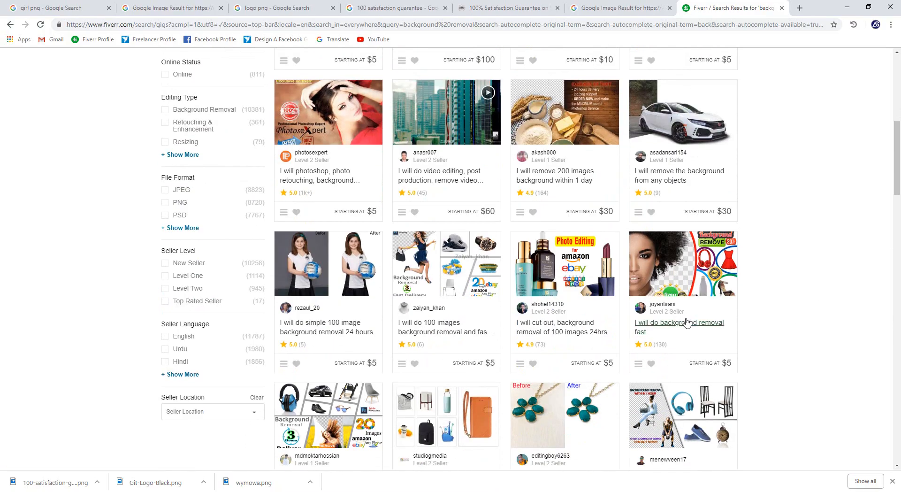
pyautogui.scroll(-2, 813, 340)
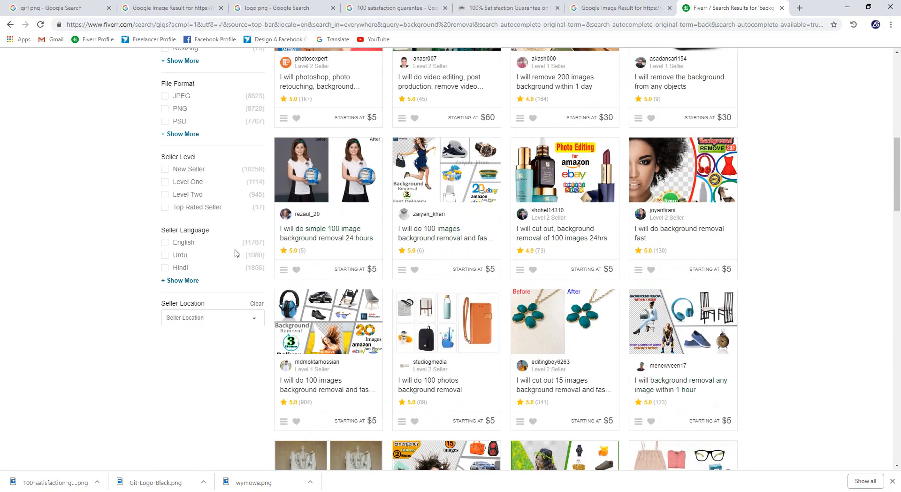
pyautogui.scroll(-2, 236, 246)
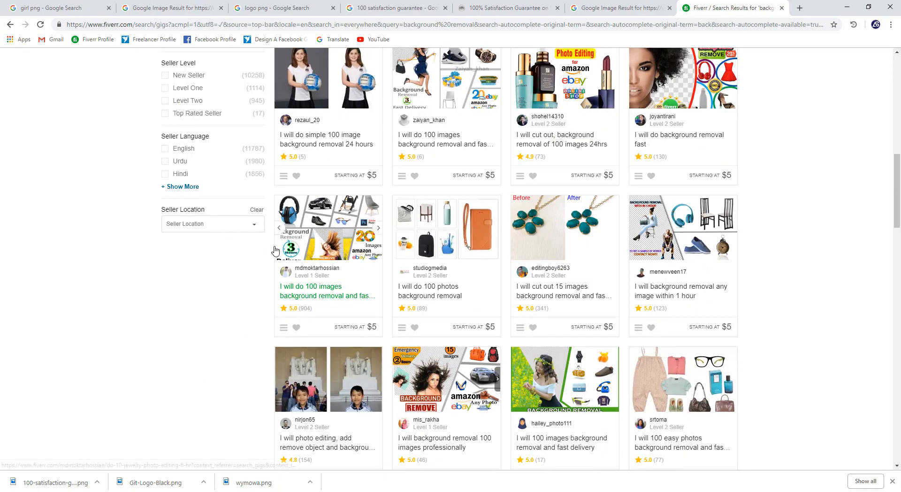
pyautogui.scroll(-2, 379, 294)
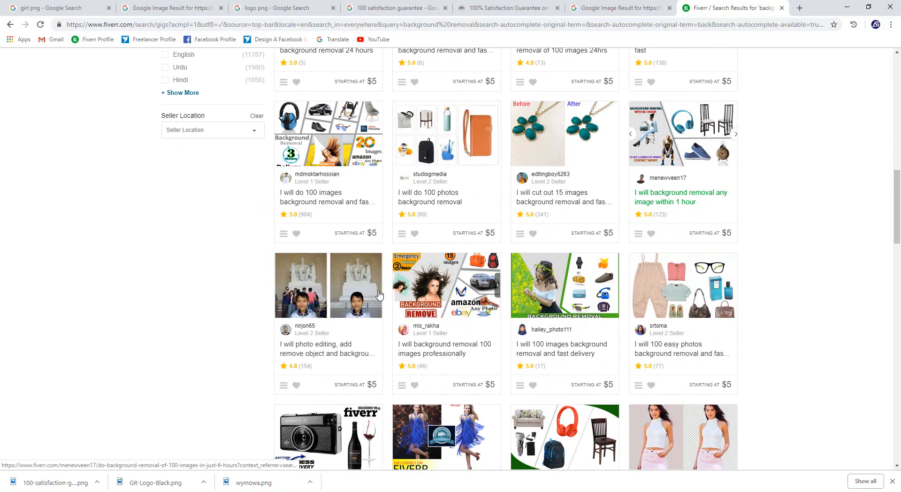
pyautogui.scroll(-4, 229, 311)
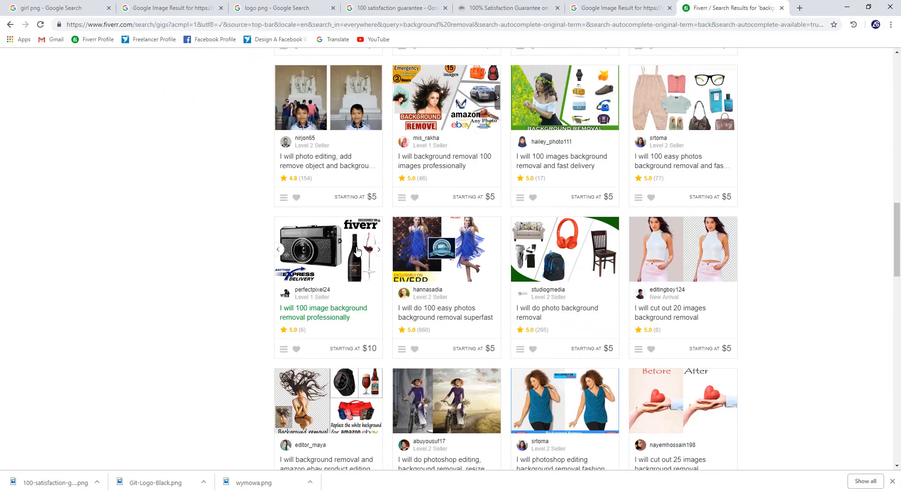
pyautogui.scroll(-2, 358, 252)
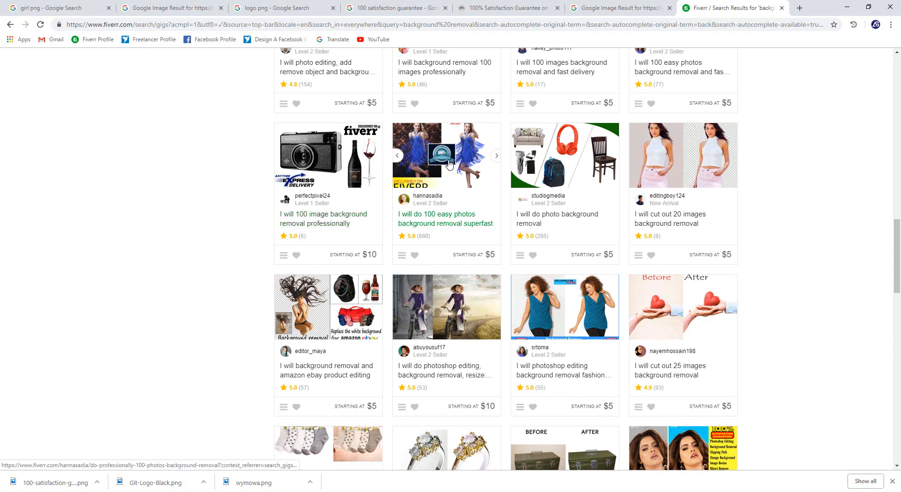
pyautogui.scroll(-4, 136, 236)
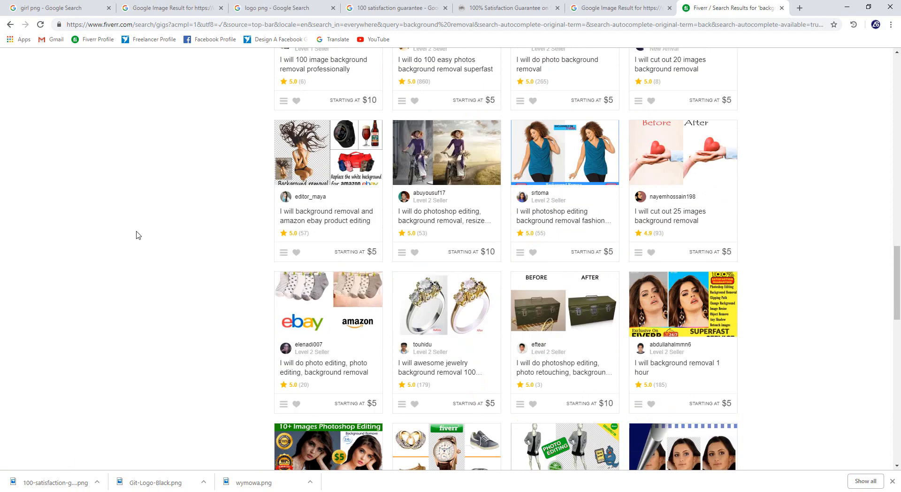
pyautogui.scroll(-2, 145, 240)
pyautogui.scroll(-2, 126, 256)
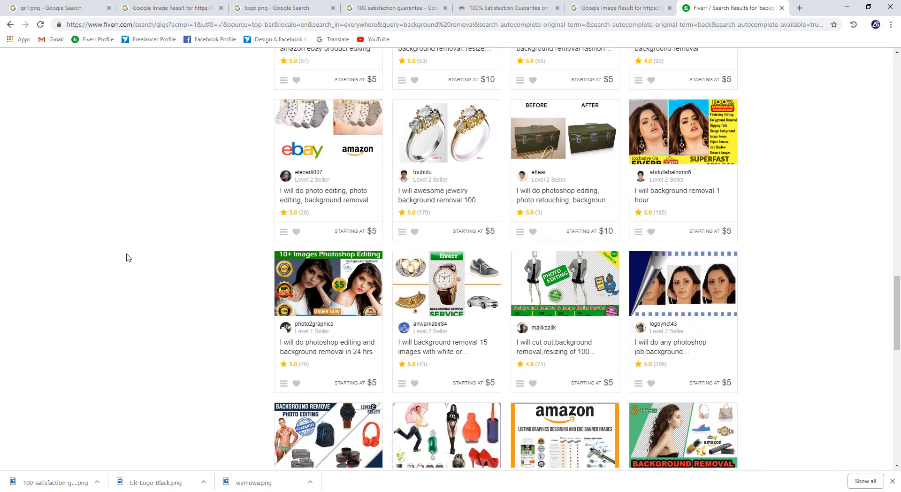
pyautogui.scroll(1, 752, 187)
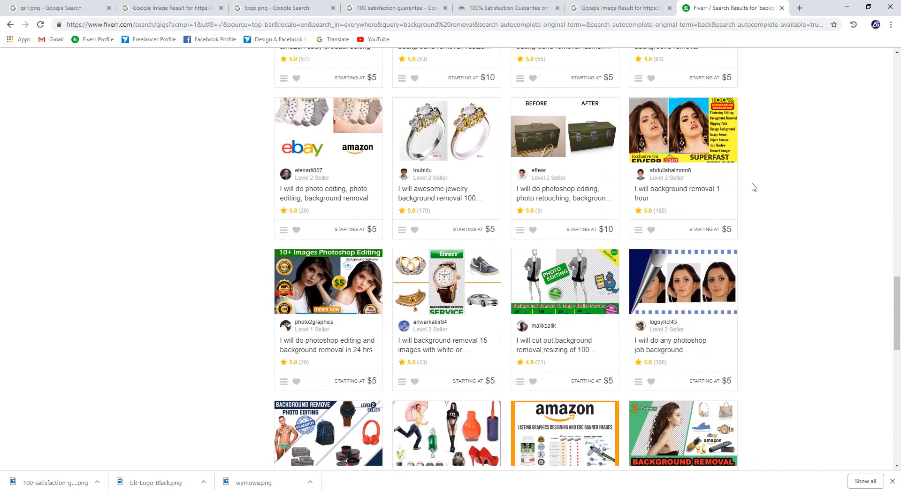
pyautogui.scroll(-3, 752, 190)
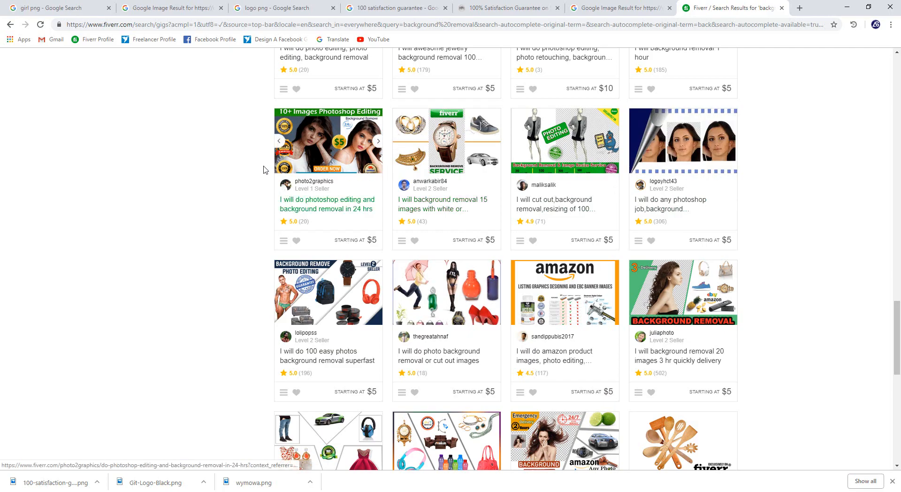
pyautogui.scroll(-1, 210, 173)
pyautogui.scroll(-5, 550, 323)
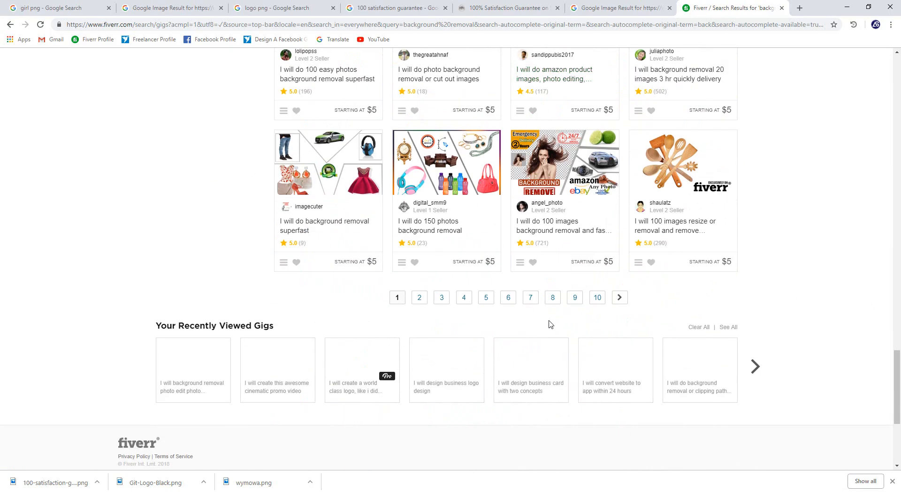
pyautogui.scroll(20, 552, 321)
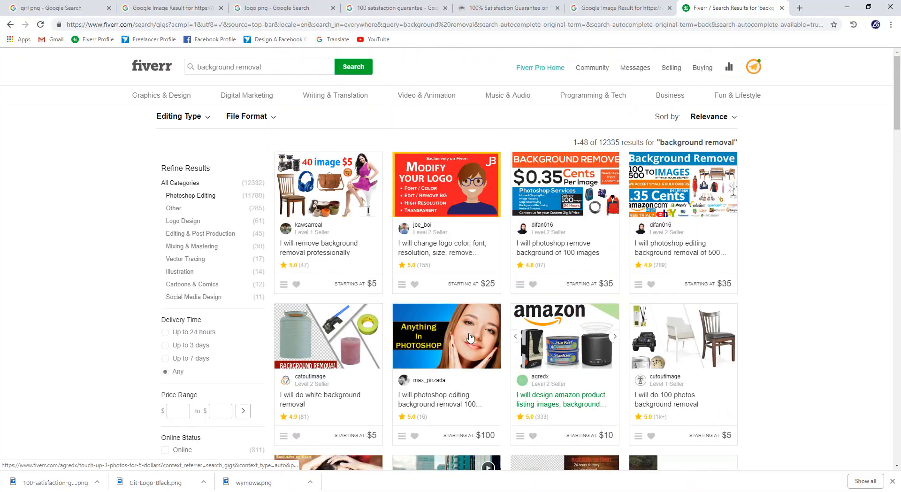
pyautogui.hotkey('alt', 'Tab')
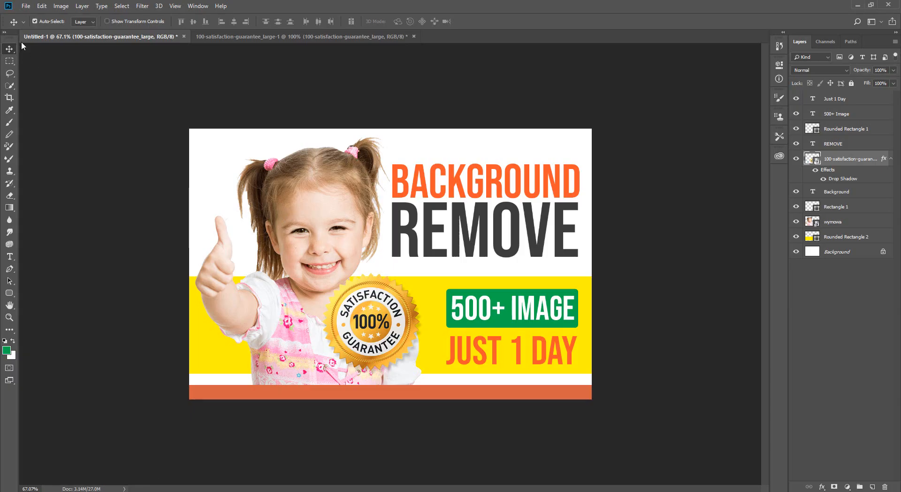
pyautogui.click(25, 6)
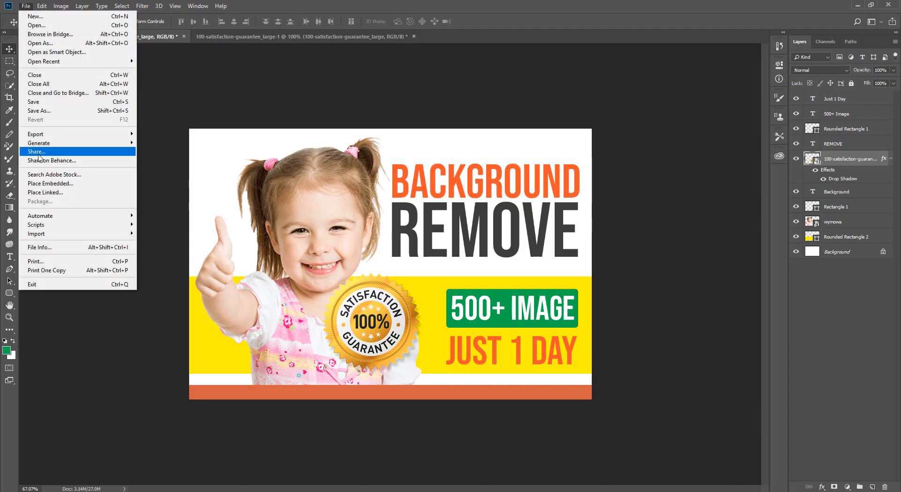
pyautogui.click(51, 114)
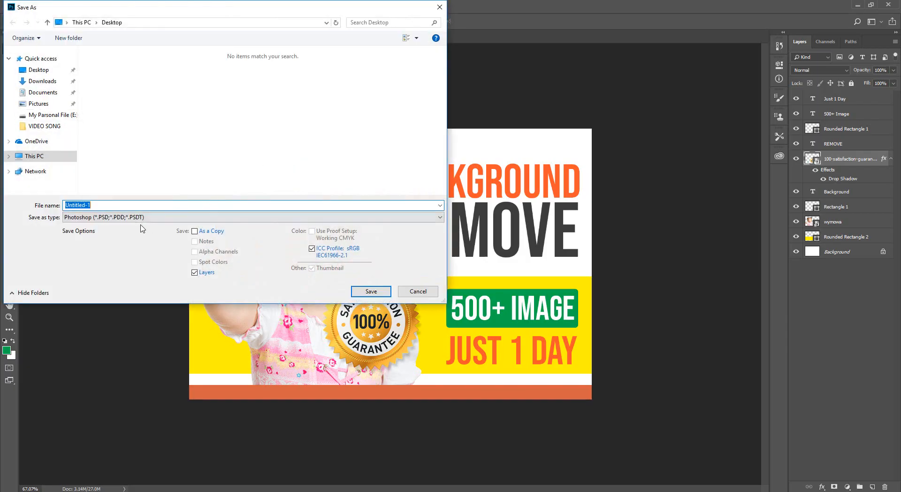
pyautogui.click(114, 217)
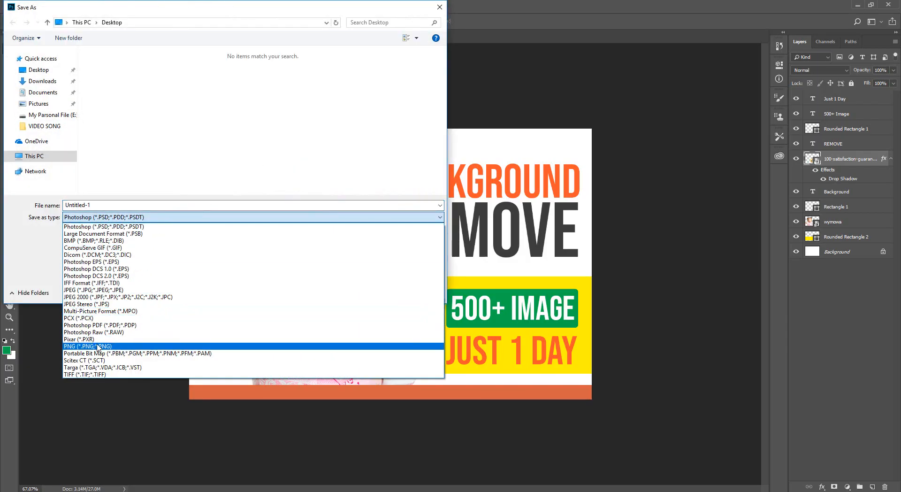
pyautogui.click(99, 348)
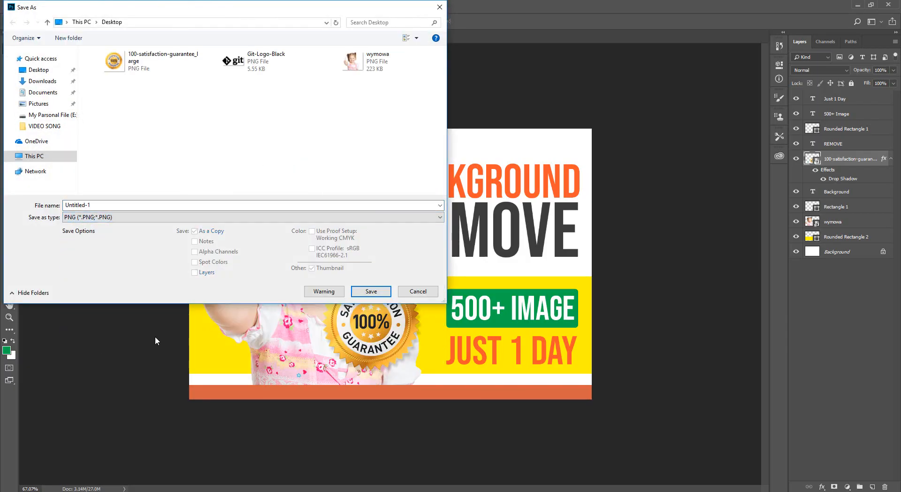
pyautogui.click(47, 71)
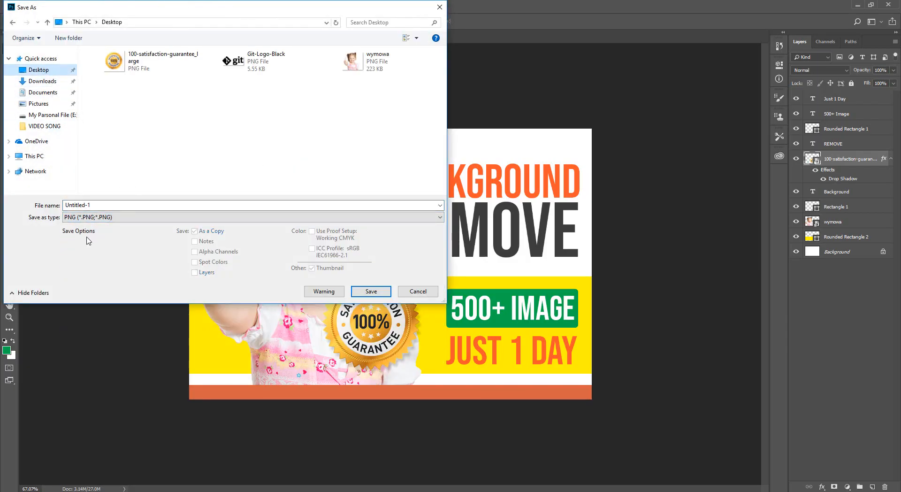
pyautogui.click(439, 7)
# Step: Export the design with Save for Web in PNG-24 format to the Desktop under the file name Untitled-1
pyautogui.click(27, 6)
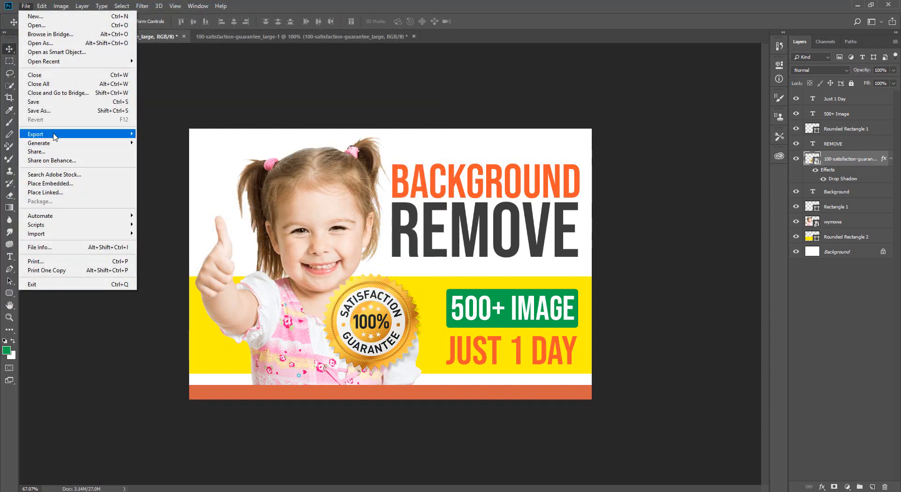
pyautogui.moveTo(45, 146)
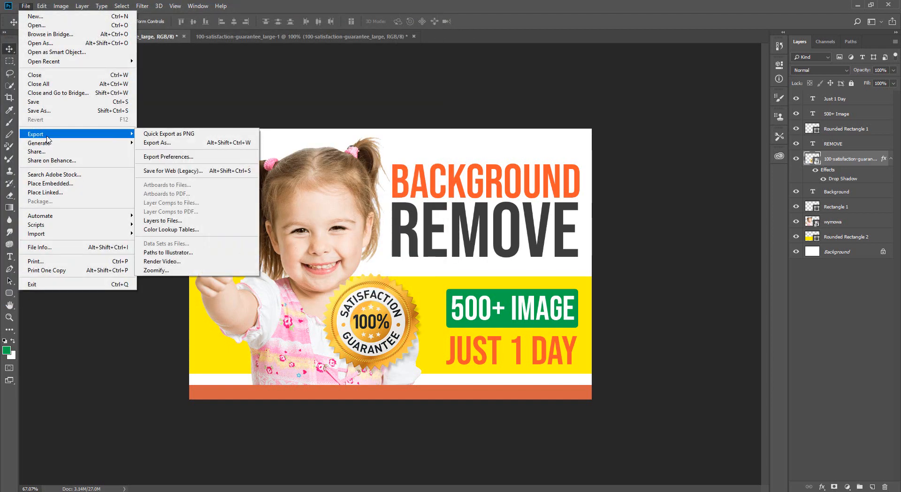
pyautogui.click(167, 173)
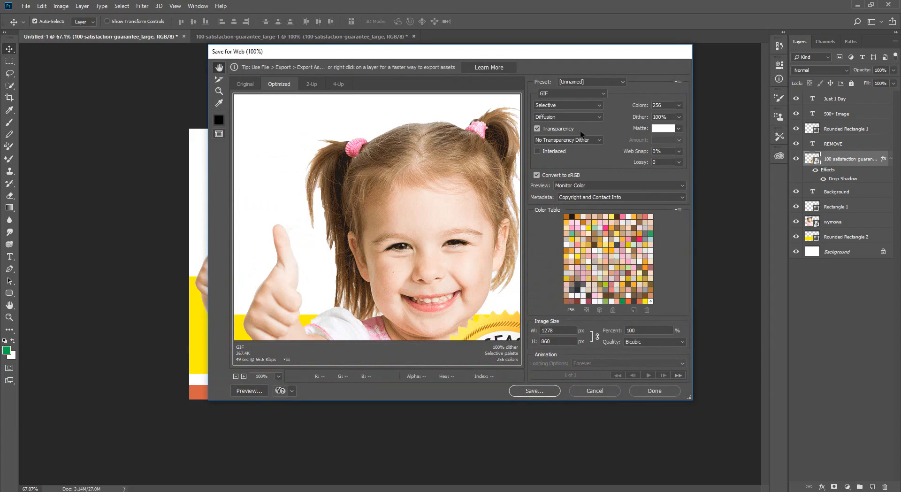
pyautogui.click(574, 94)
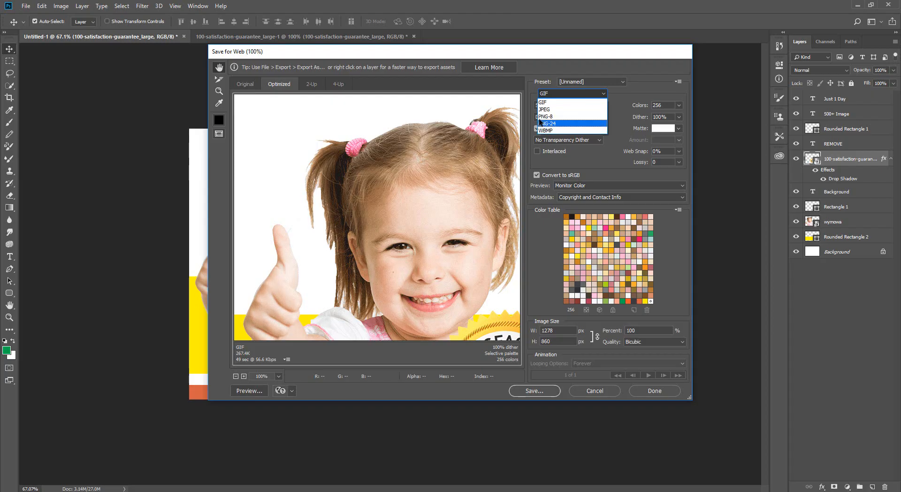
pyautogui.click(572, 124)
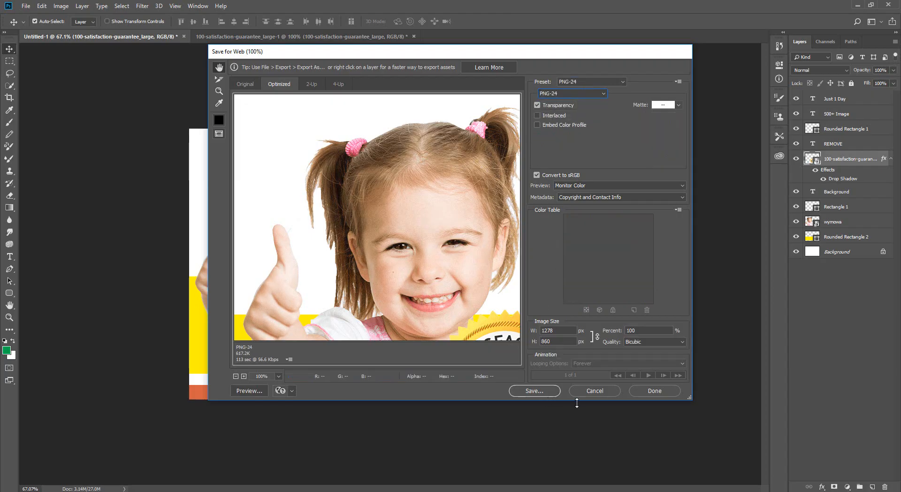
pyautogui.click(535, 391)
pyautogui.click(237, 139)
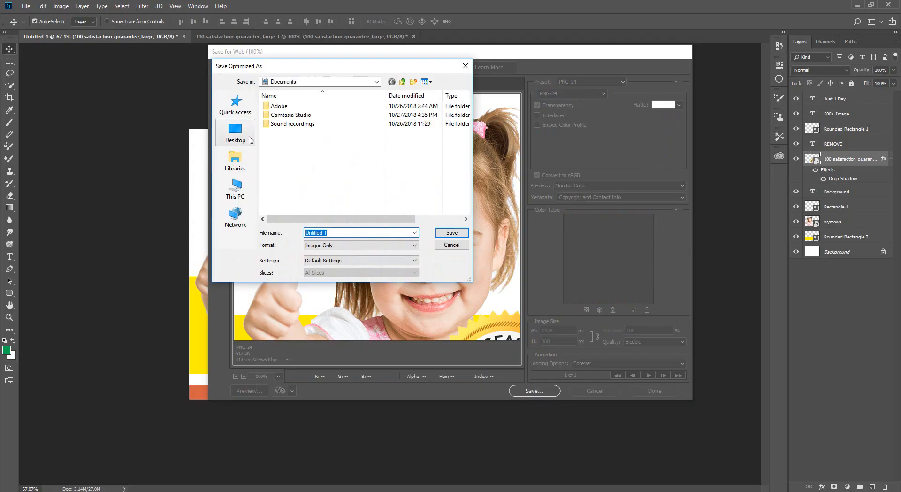
pyautogui.click(449, 232)
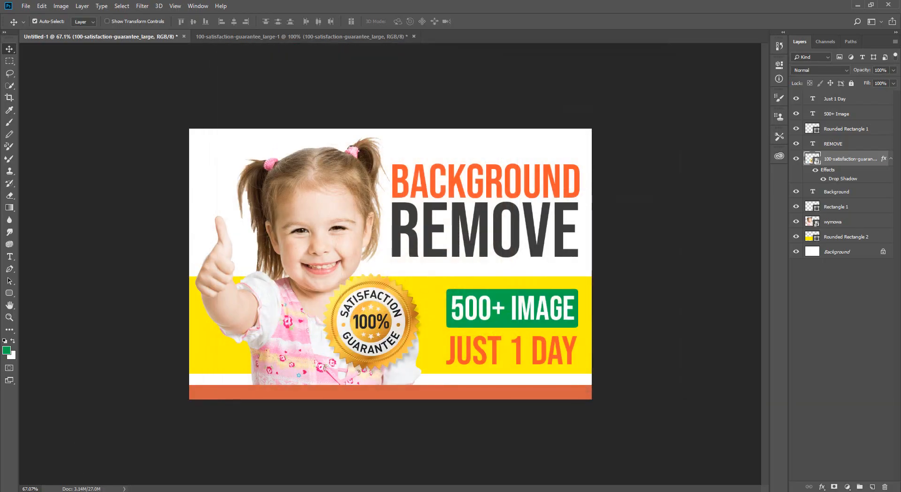
# Step: Switch to File Explorer, find the exported Untitled-1 image on the Desktop, and open it in the browser to view it
pyautogui.press('super+e')
pyautogui.click(34, 62)
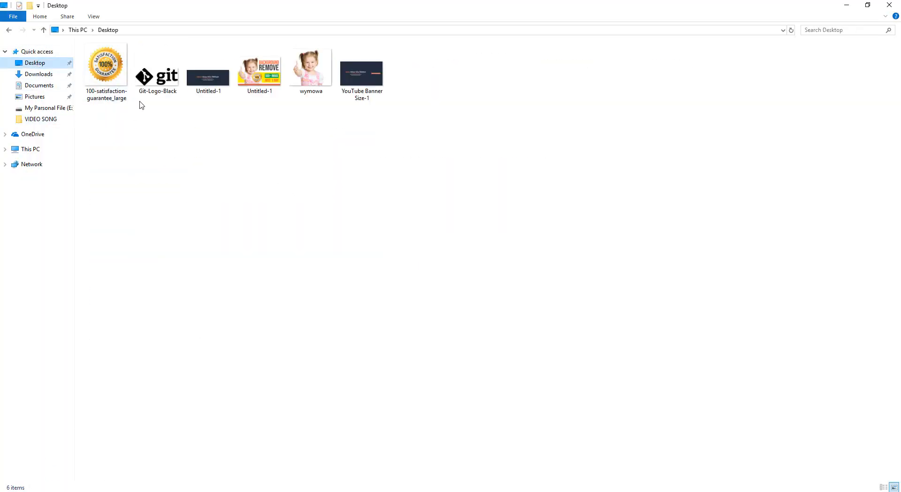
pyautogui.moveTo(258, 70); pyautogui.dragTo(798, 8)
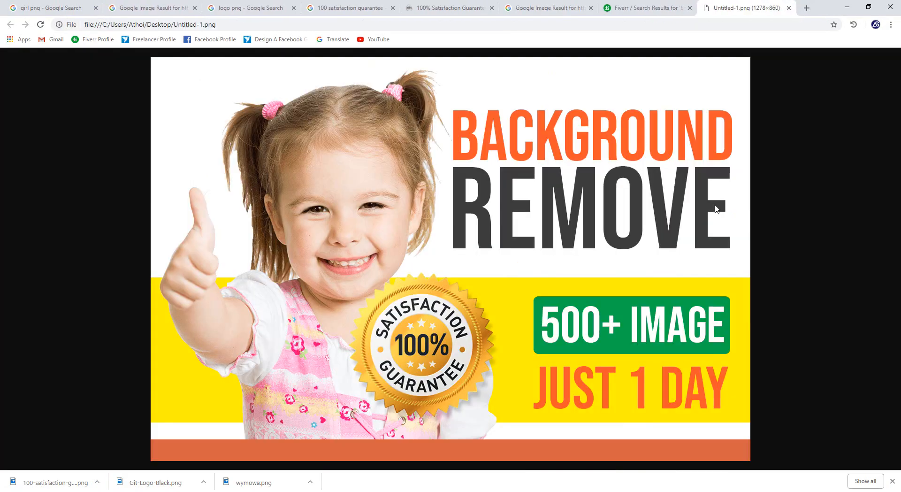